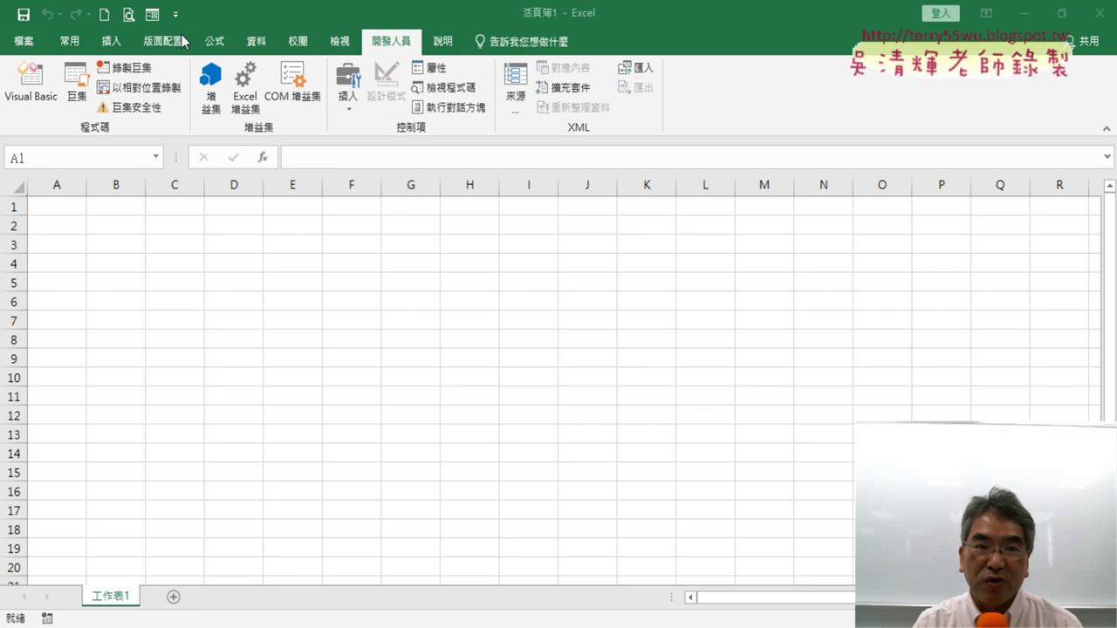
Make sure the Developer tab is enabled under Customize Ribbon in Excel Options.
click(175, 14)
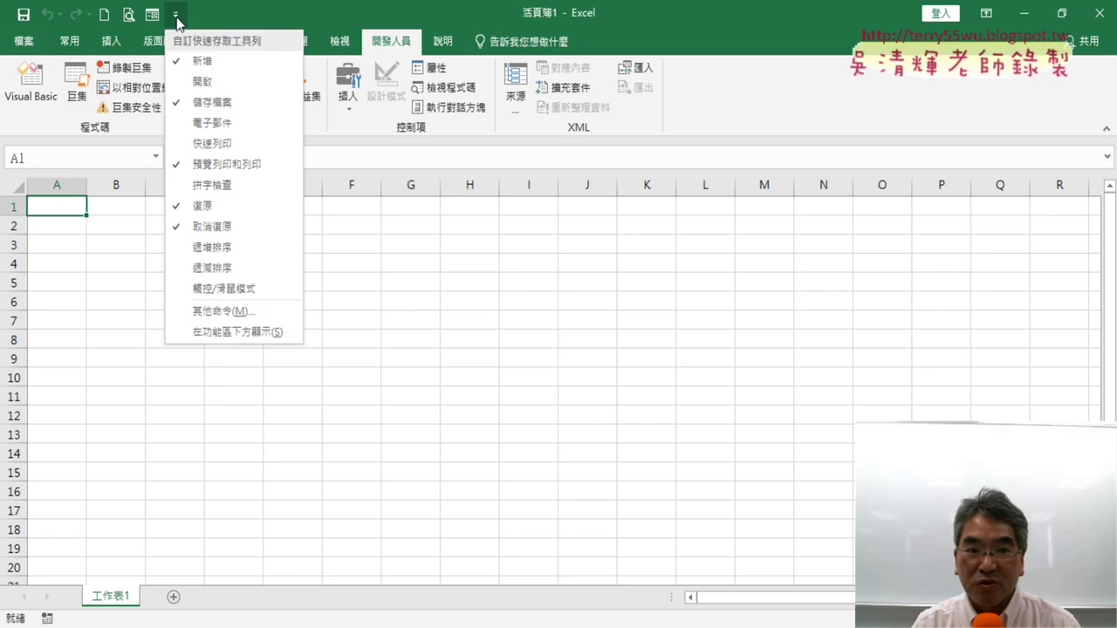
click(226, 307)
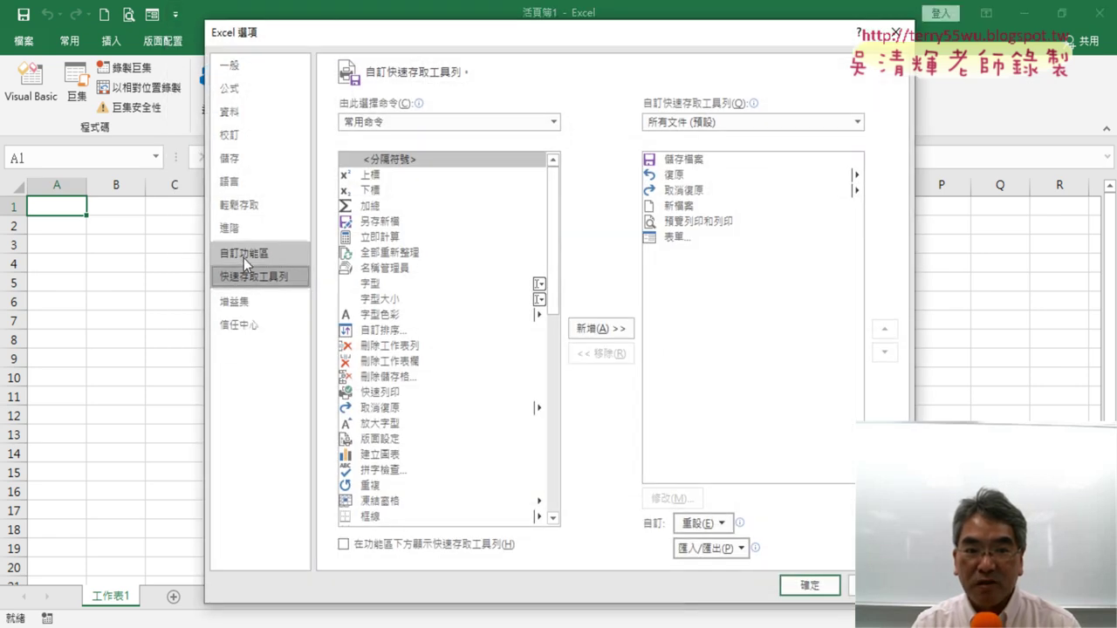
click(247, 254)
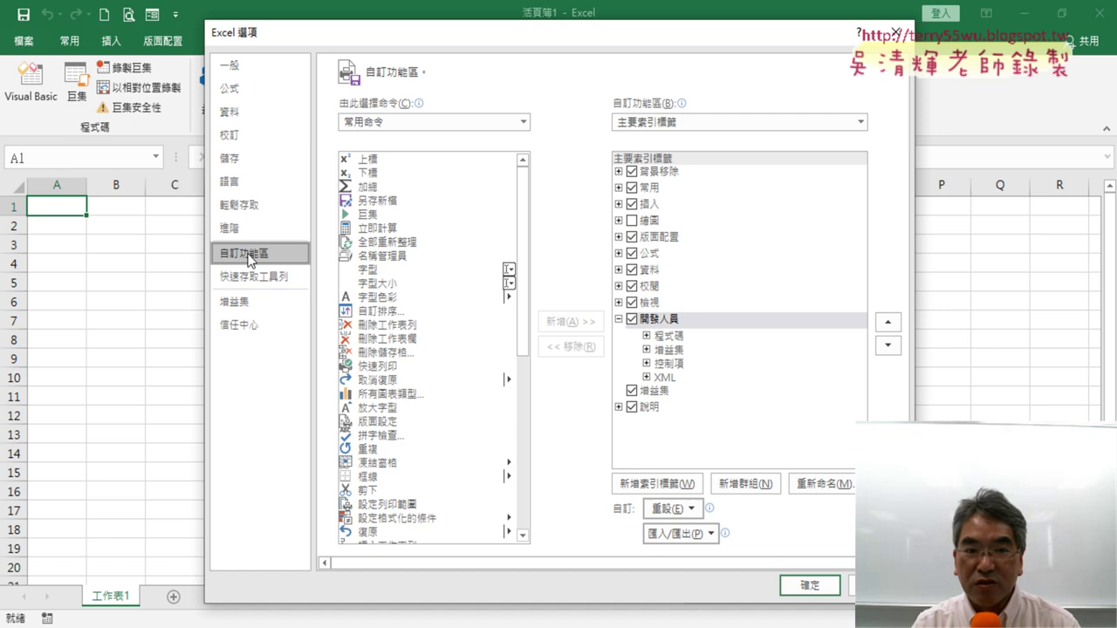
click(634, 320)
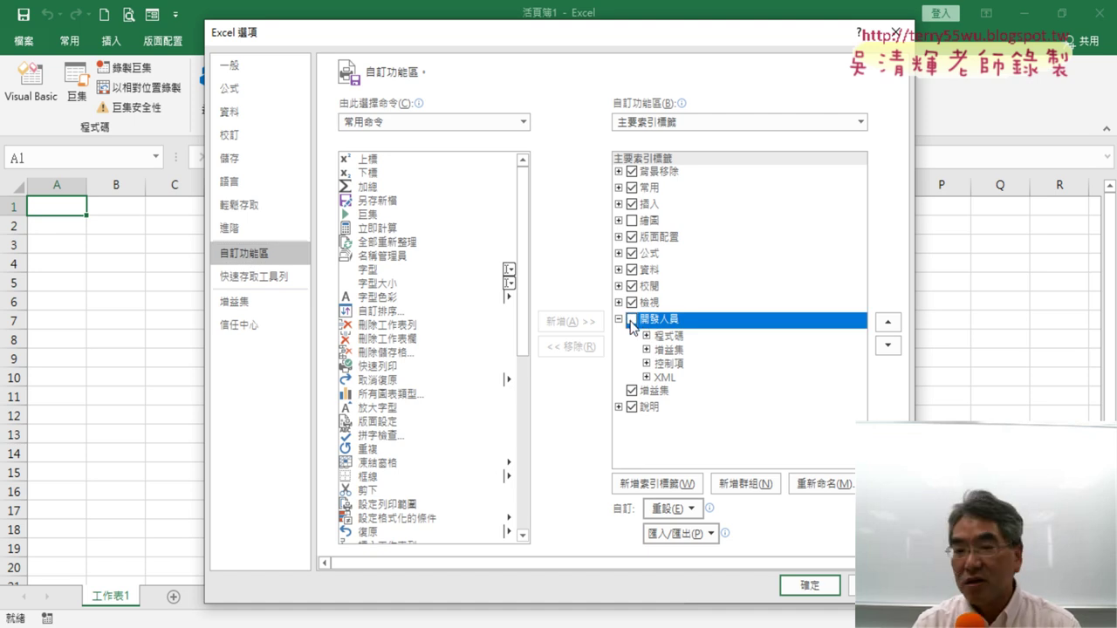
click(635, 321)
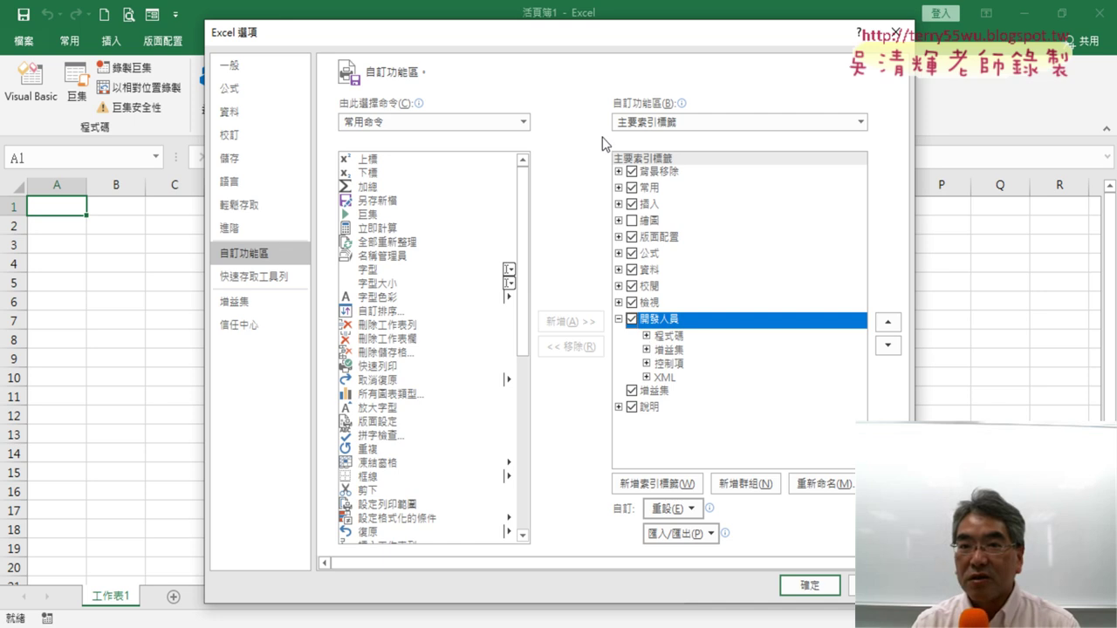
drag(597, 47, 601, 106)
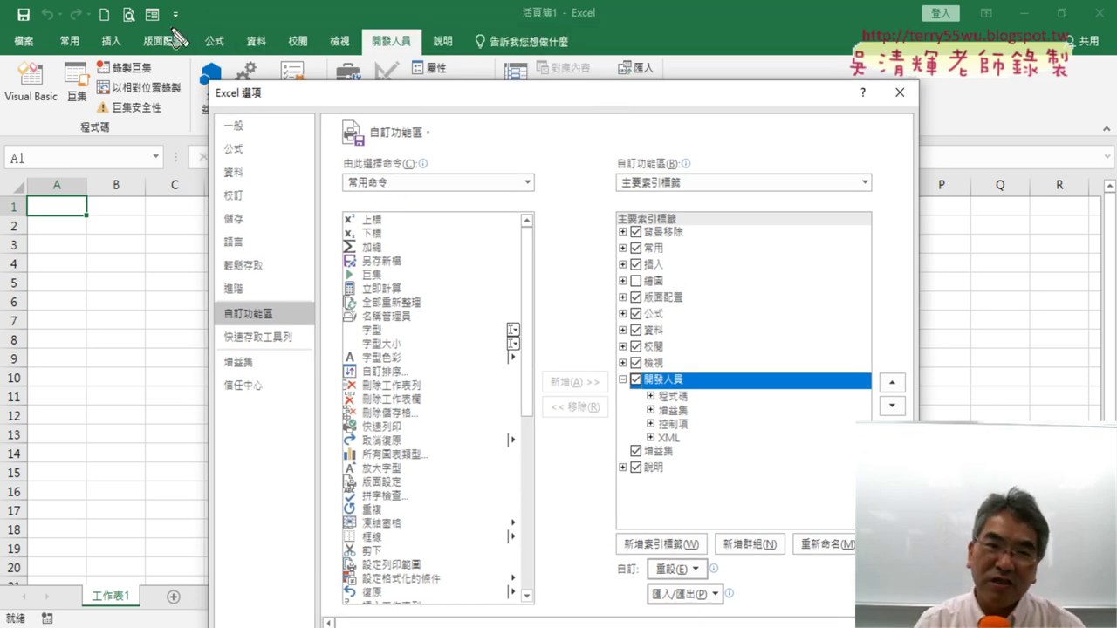
Mark up the Developer-tab setup steps in red, clear the marks, and confirm Excel Options.
mouse_move(182, 8)
mouse_down()
mouse_move(174, 36)
mouse_move(199, 212)
mouse_move(154, 227)
mouse_move(170, 279)
mouse_move(240, 336)
mouse_up()
mouse_move(288, 307)
mouse_down()
mouse_move(644, 354)
mouse_move(616, 375)
mouse_move(672, 403)
mouse_up()
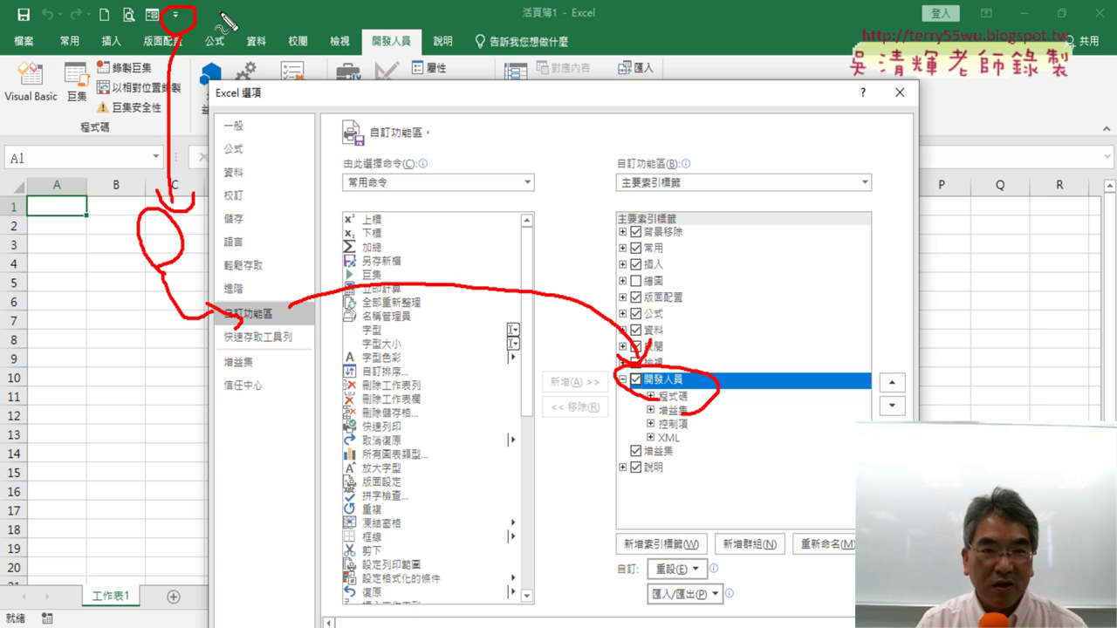
drag(218, 11, 219, 30)
drag(231, 39, 242, 49)
mouse_move(207, 223)
mouse_down()
mouse_move(241, 241)
mouse_move(272, 300)
mouse_up()
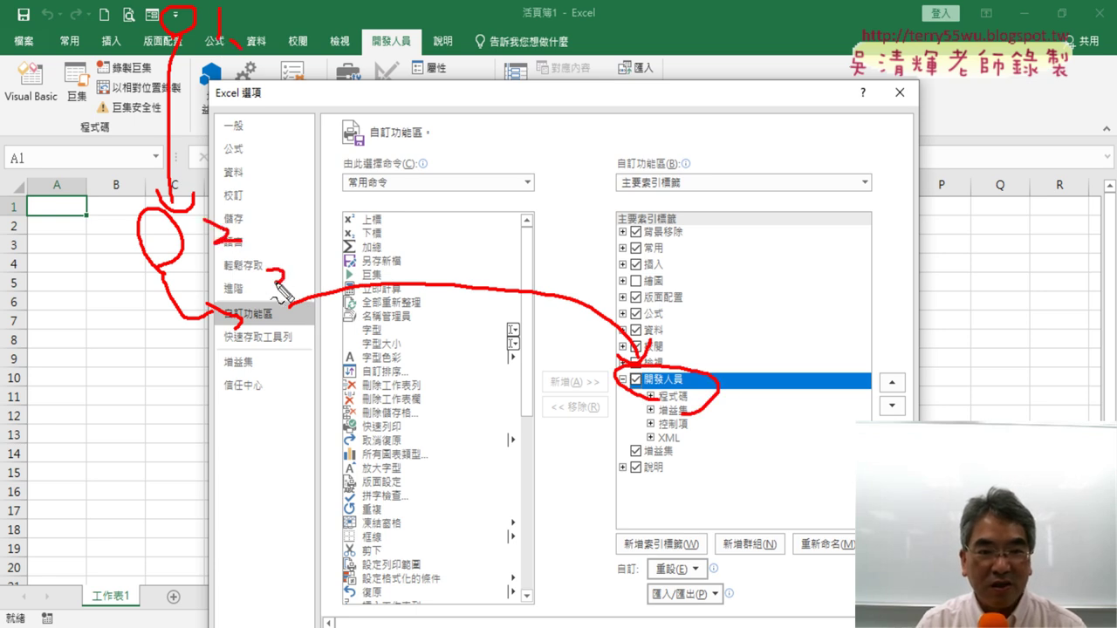
mouse_move(700, 294)
mouse_down()
mouse_move(718, 319)
mouse_move(704, 348)
mouse_move(730, 326)
mouse_up()
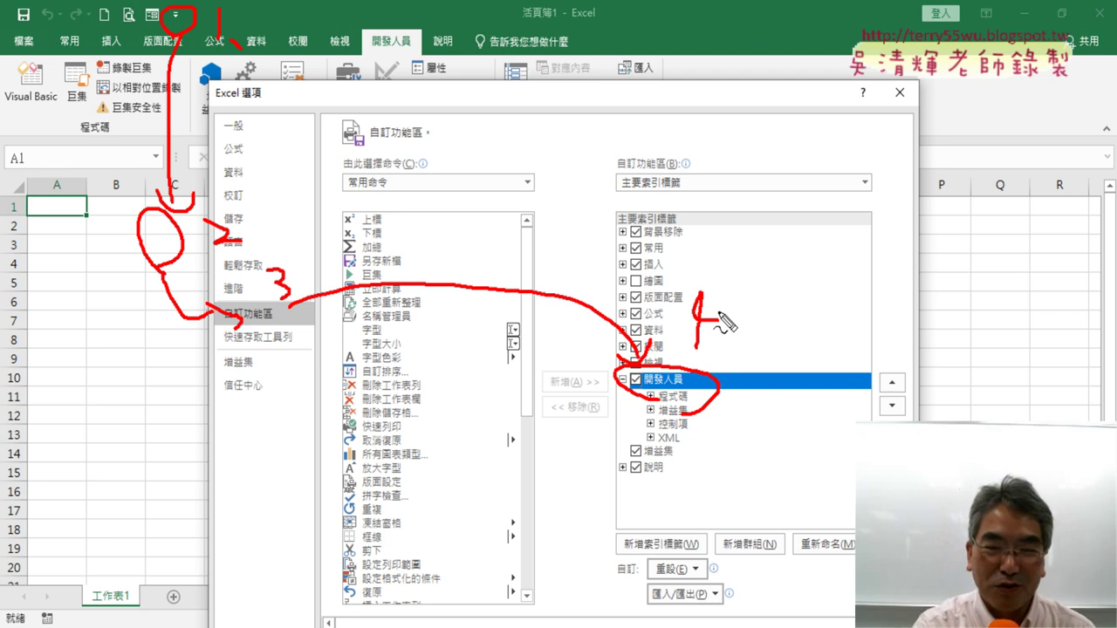
key(Escape)
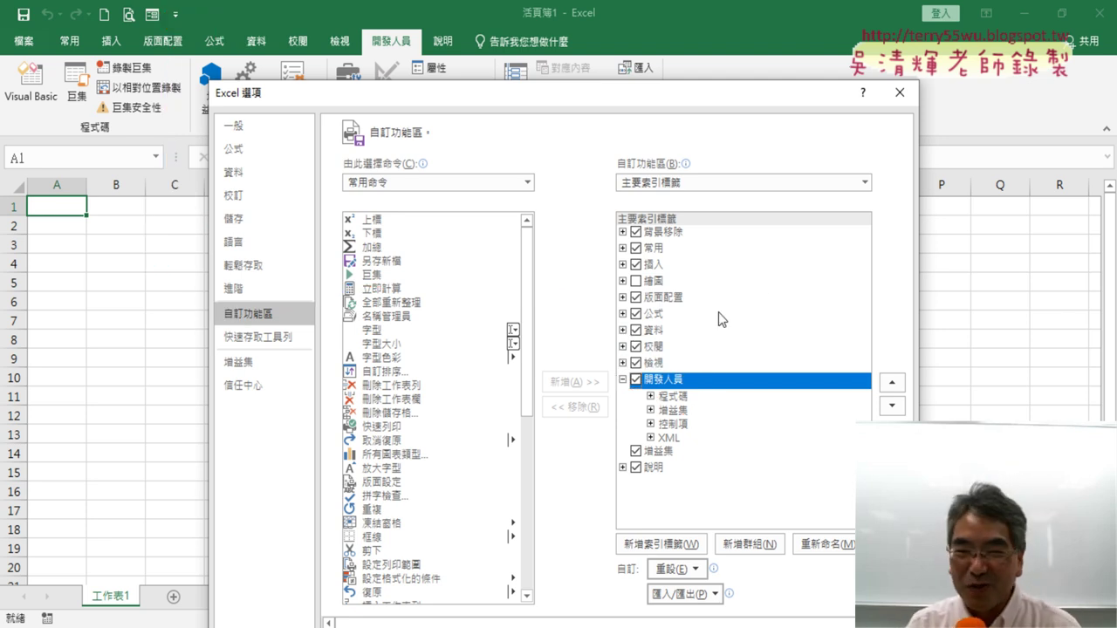
drag(743, 96, 731, 50)
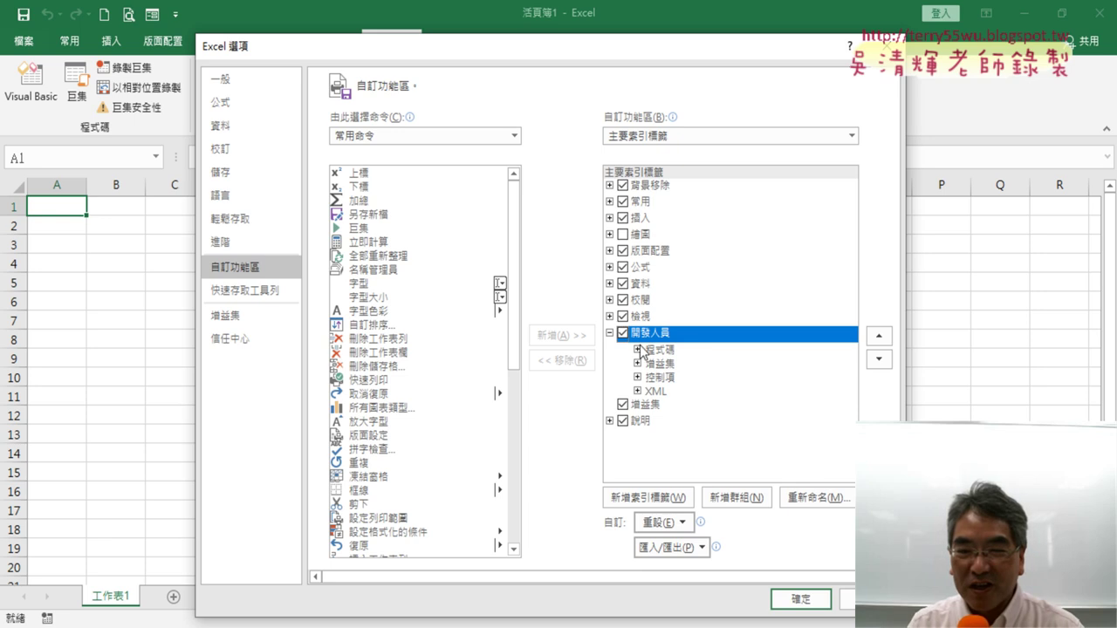
click(800, 600)
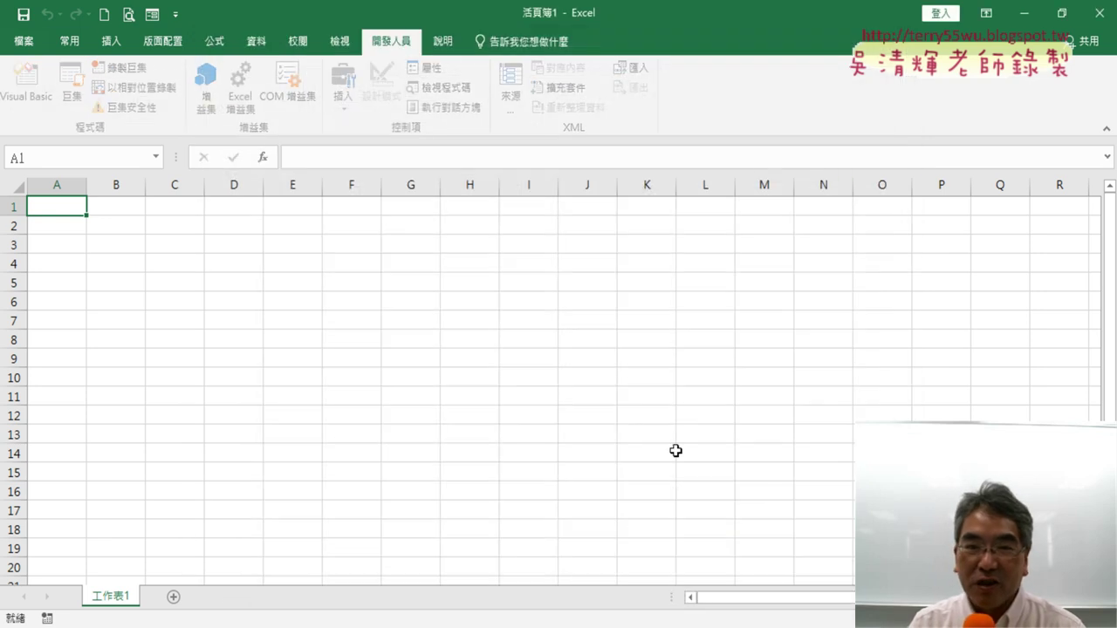
Open the Visual Basic editor and insert a new module under 工作表1's project, then go to Chrome.
click(50, 98)
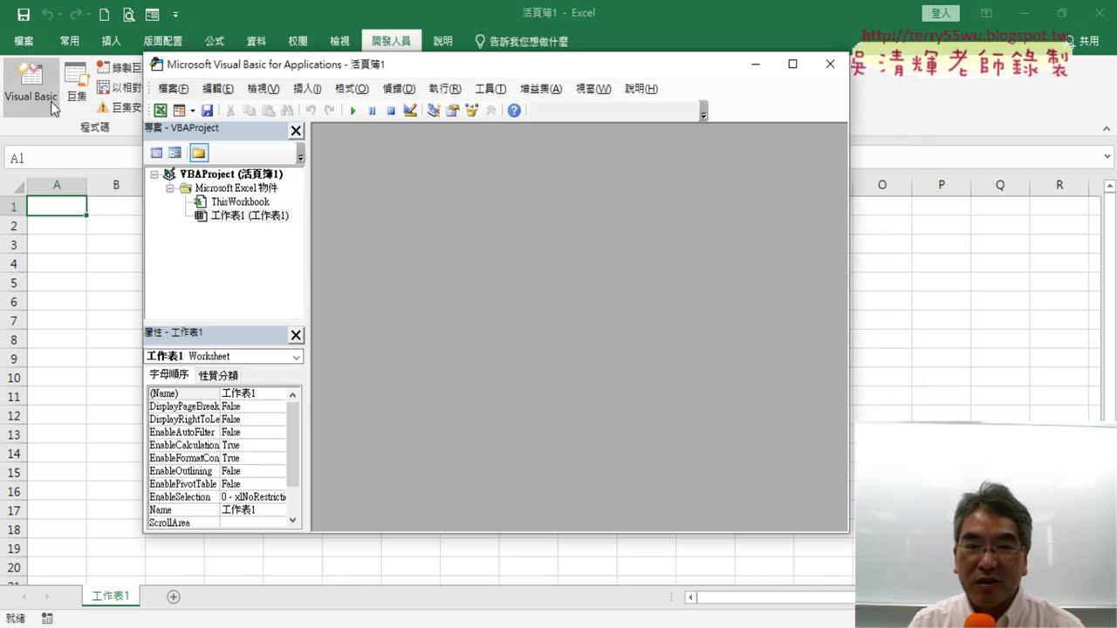
right_click(232, 215)
mouse_move(297, 306)
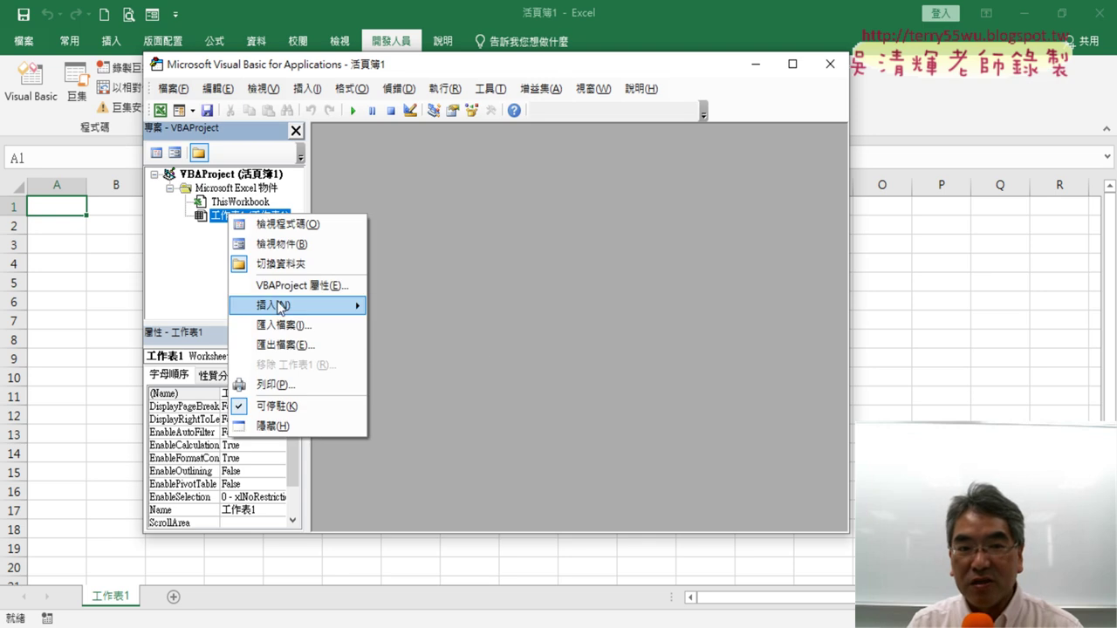
click(424, 337)
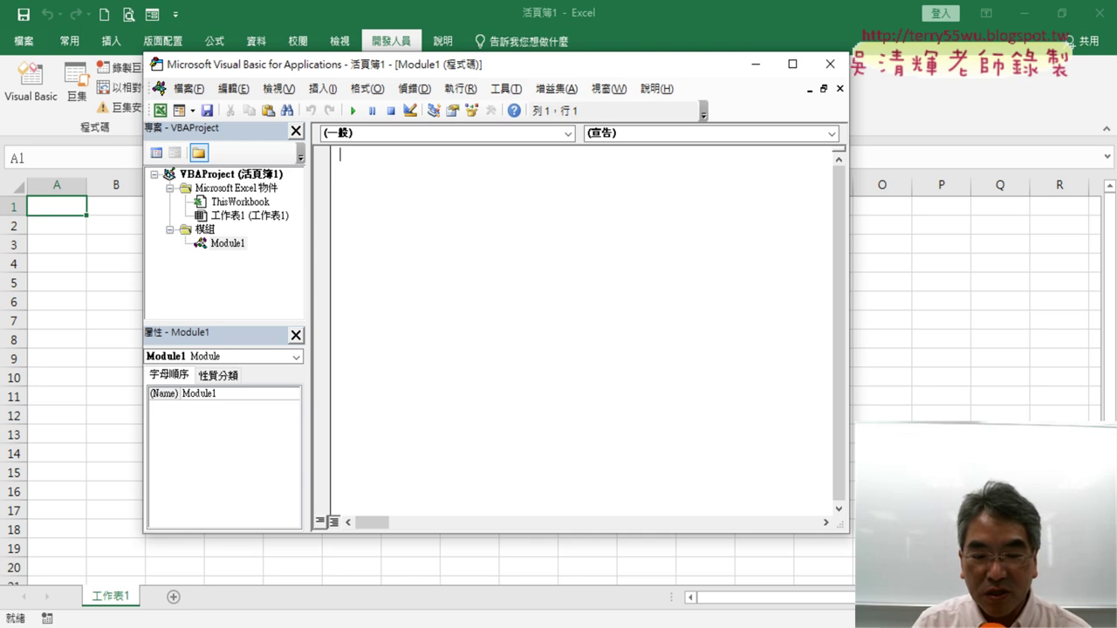
click(223, 571)
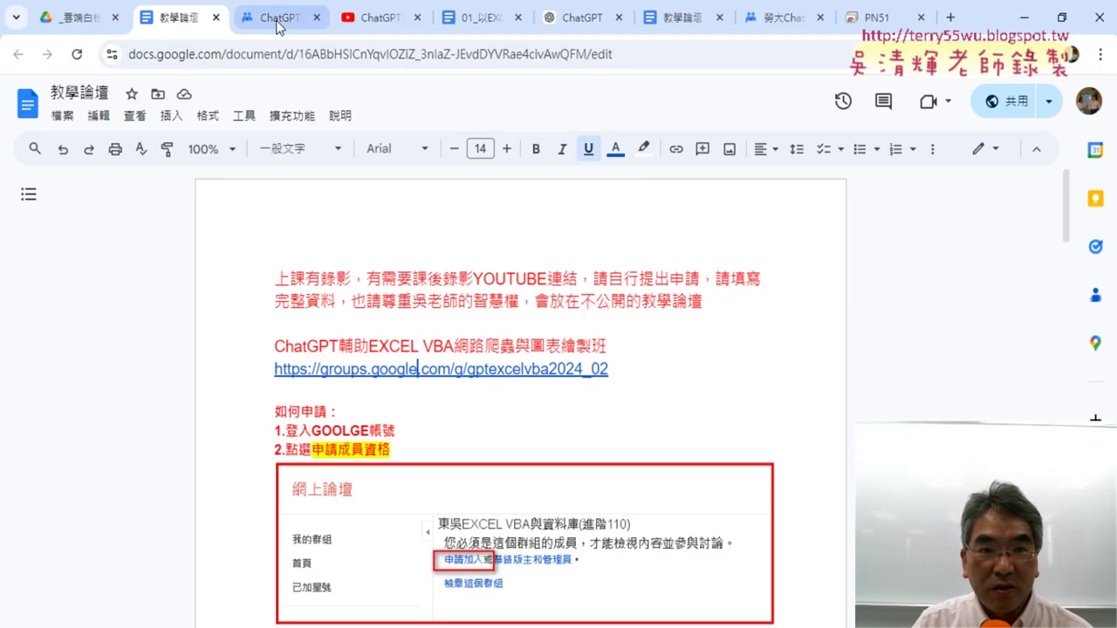
In the 01_以EXCEL notes, select and copy the macro from Sub ImportCSV() to End Sub.
click(486, 27)
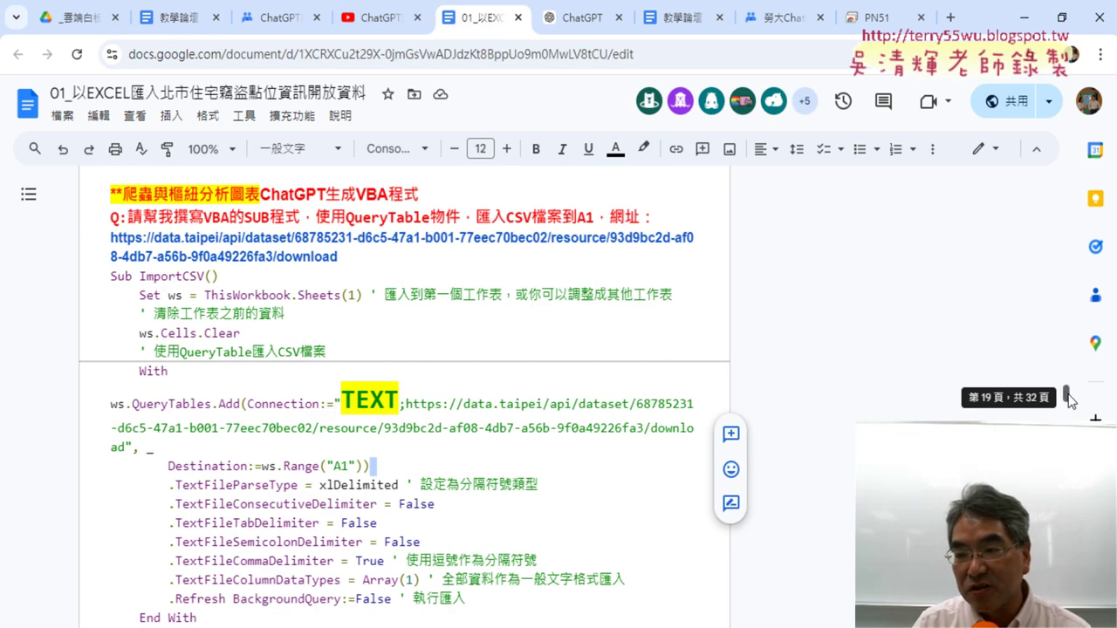
mouse_move(1068, 399)
mouse_down()
mouse_move(1073, 157)
mouse_move(1064, 406)
mouse_up()
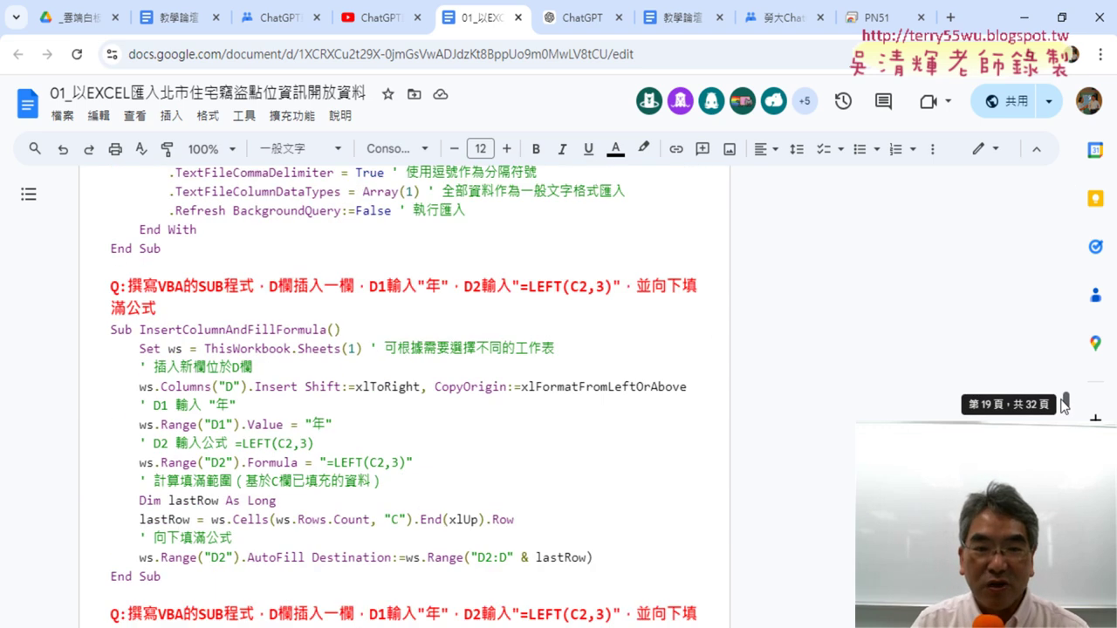
scroll(1064, 406, up, 2)
scroll(425, 341, up, 2)
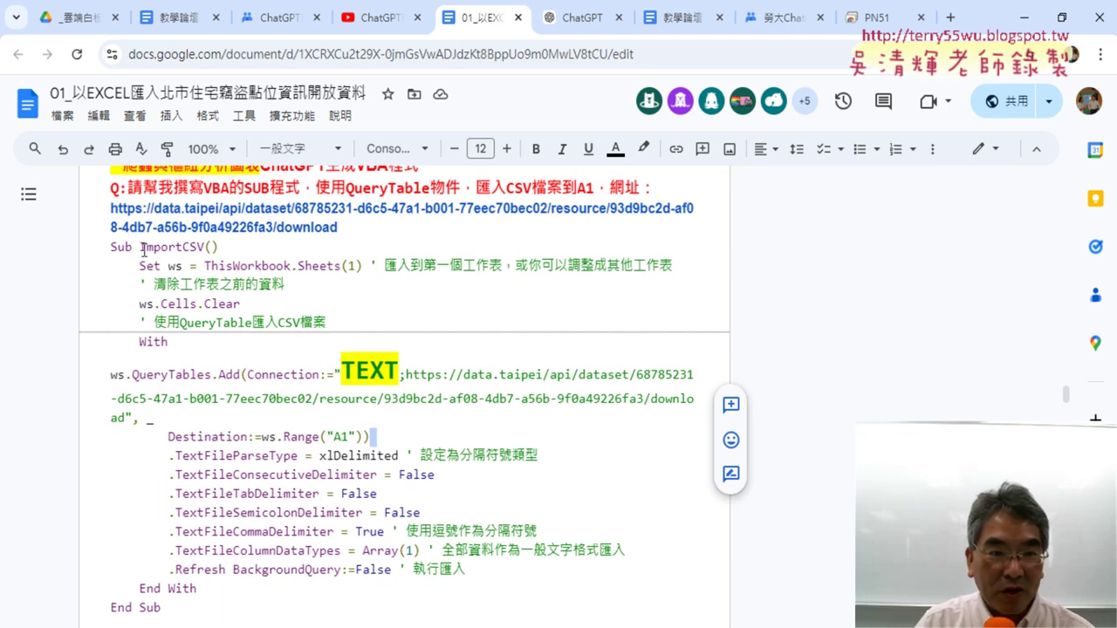
drag(141, 248, 204, 247)
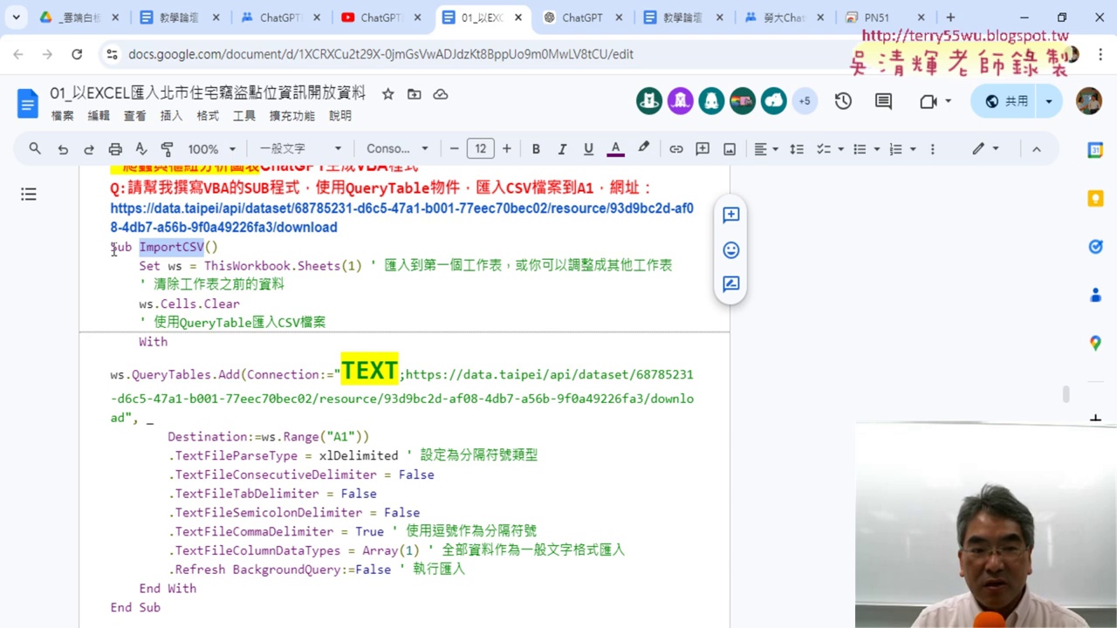
drag(113, 249, 266, 599)
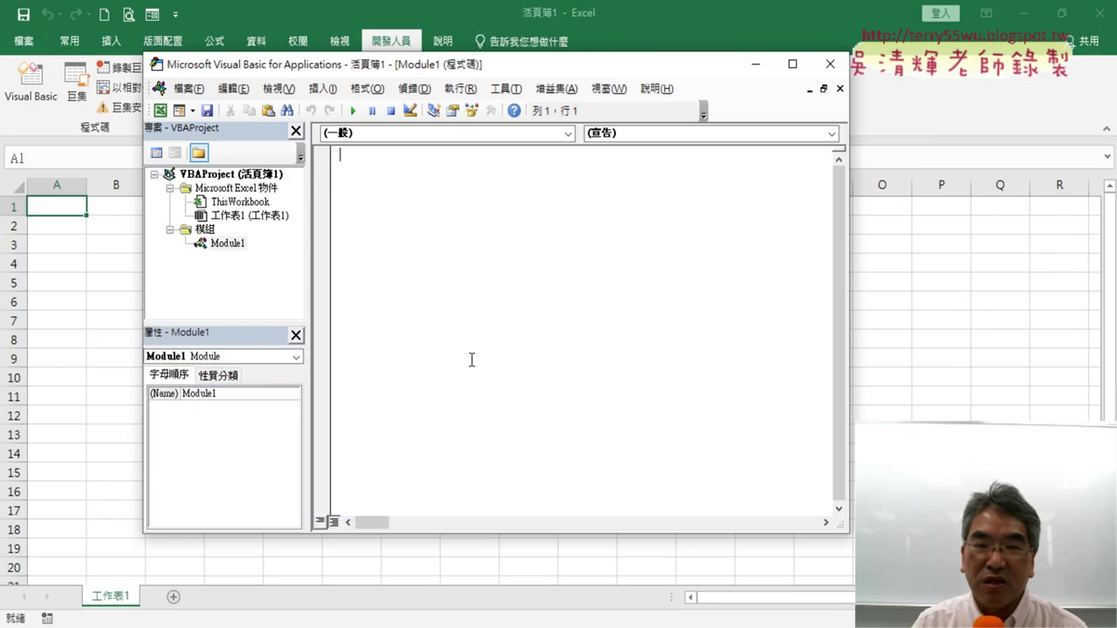
Paste the ImportCSV macro into Module1 and set the editor's code font size to 12.
key(ctrl+v)
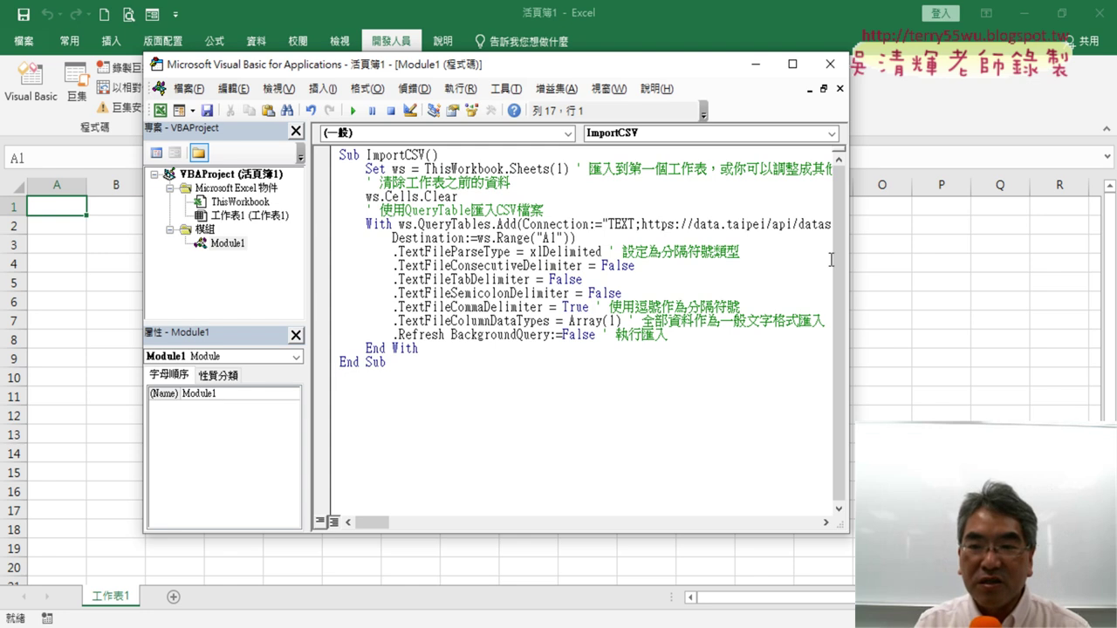
drag(849, 271, 980, 270)
click(509, 89)
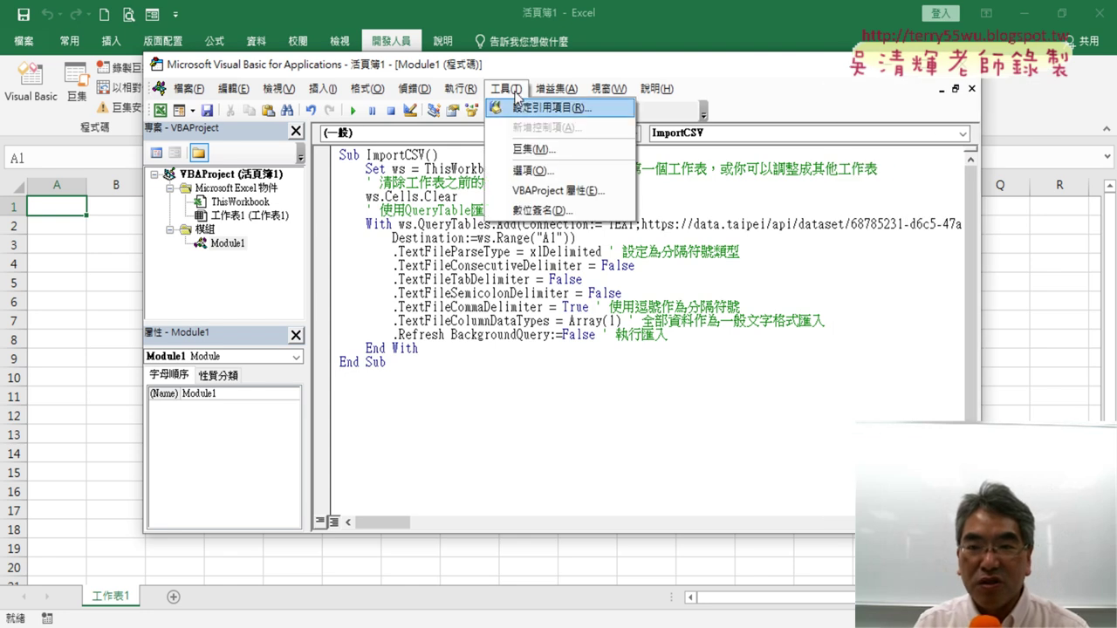
click(532, 170)
click(466, 154)
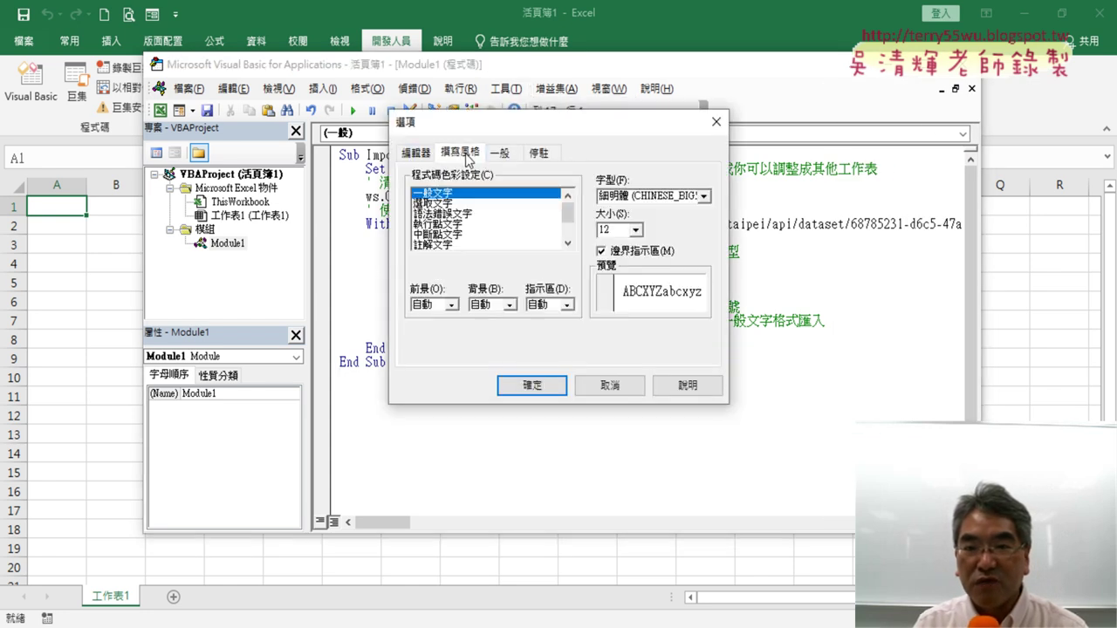
click(635, 230)
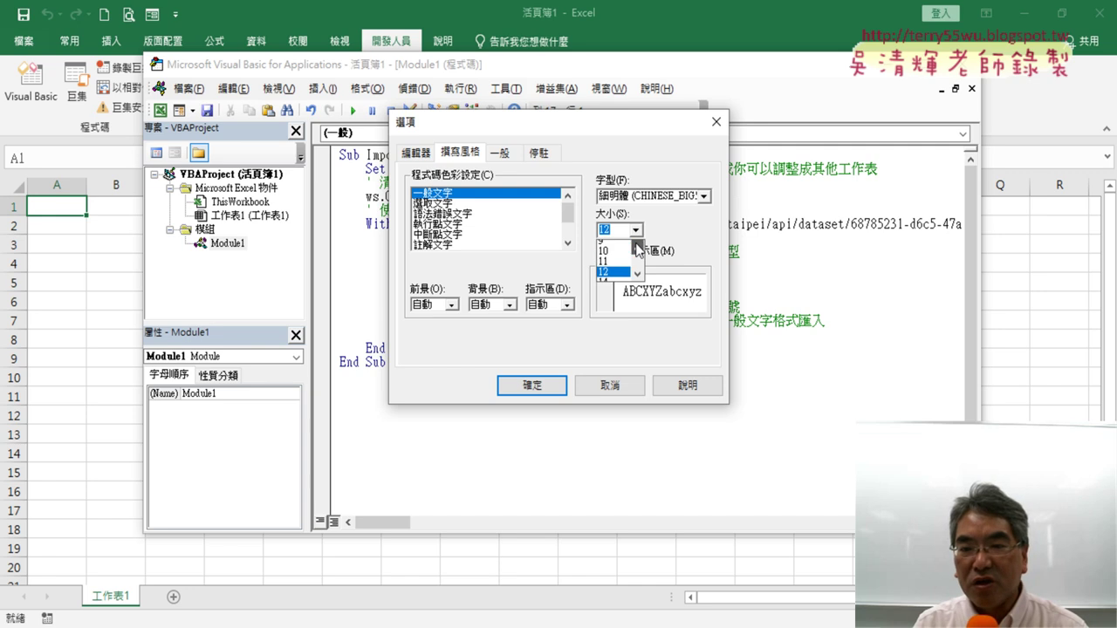
click(616, 248)
click(636, 230)
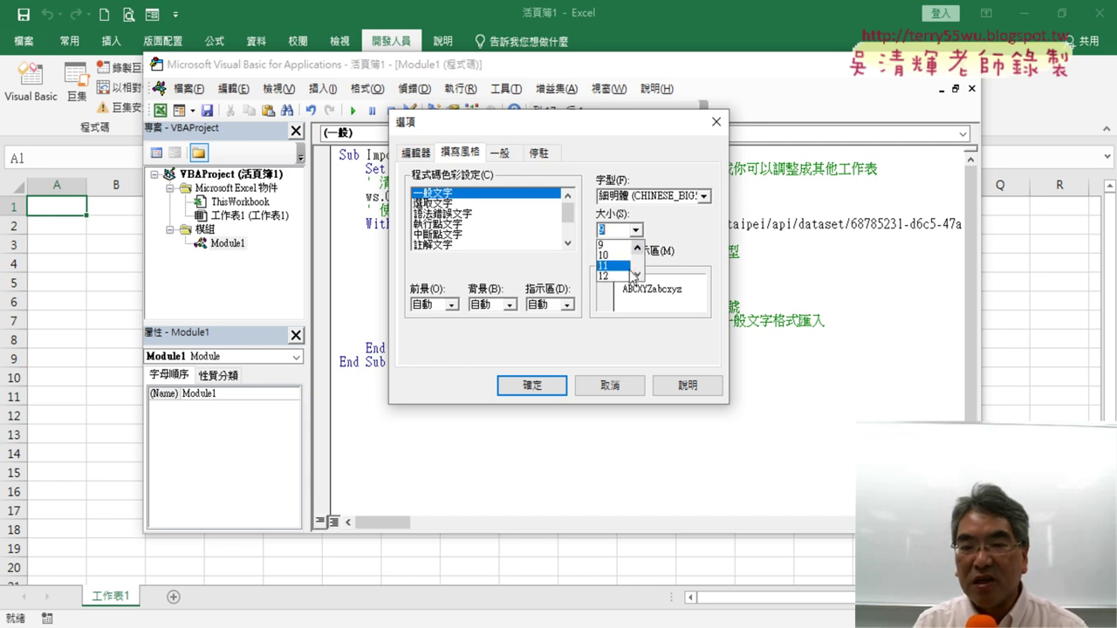
click(620, 277)
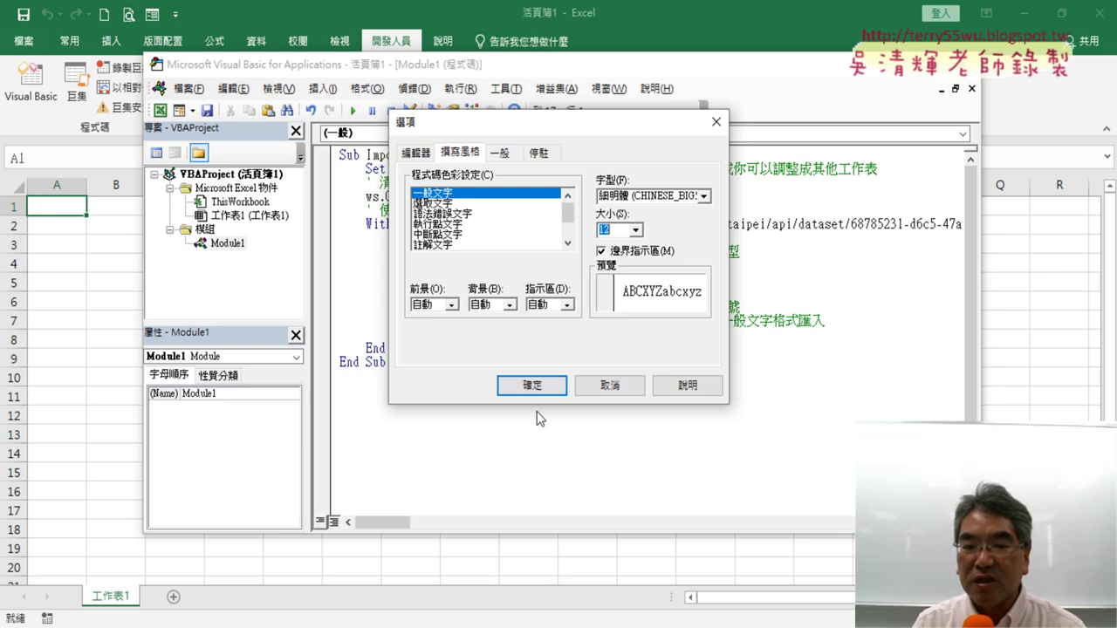
click(539, 386)
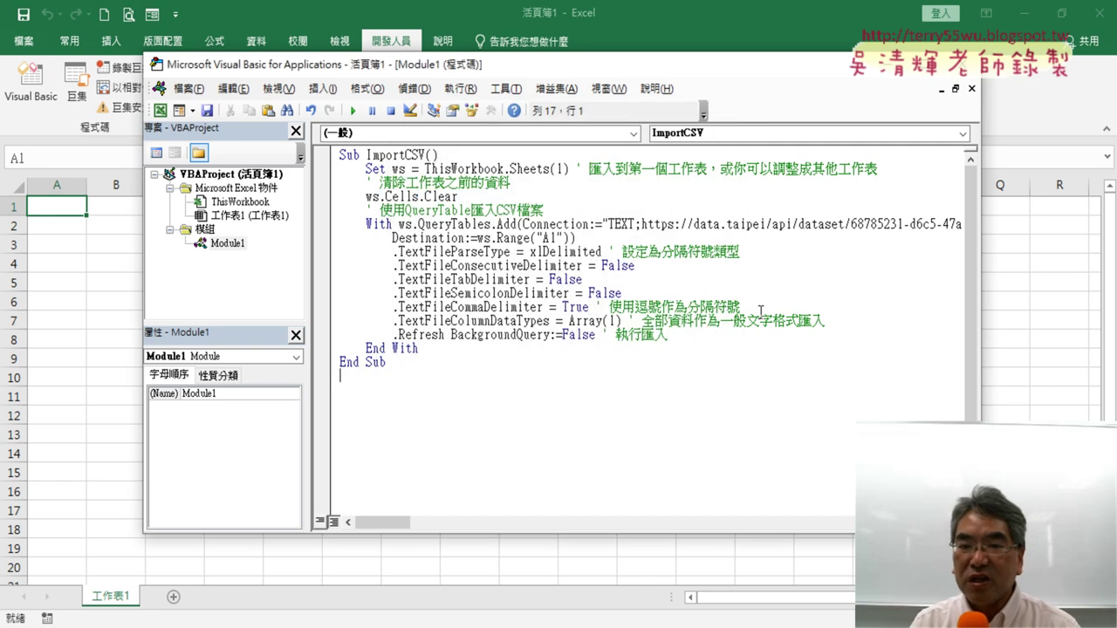
Run ImportCSV from inside its procedure to load the burglary CSV into 工作表1.
click(589, 245)
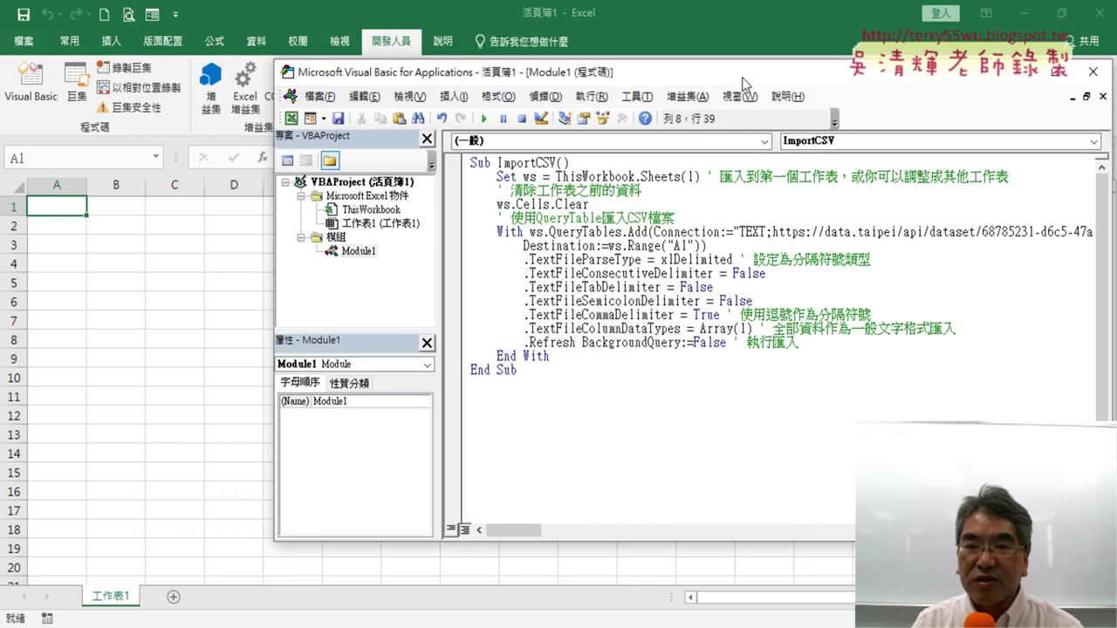
drag(609, 77, 826, 89)
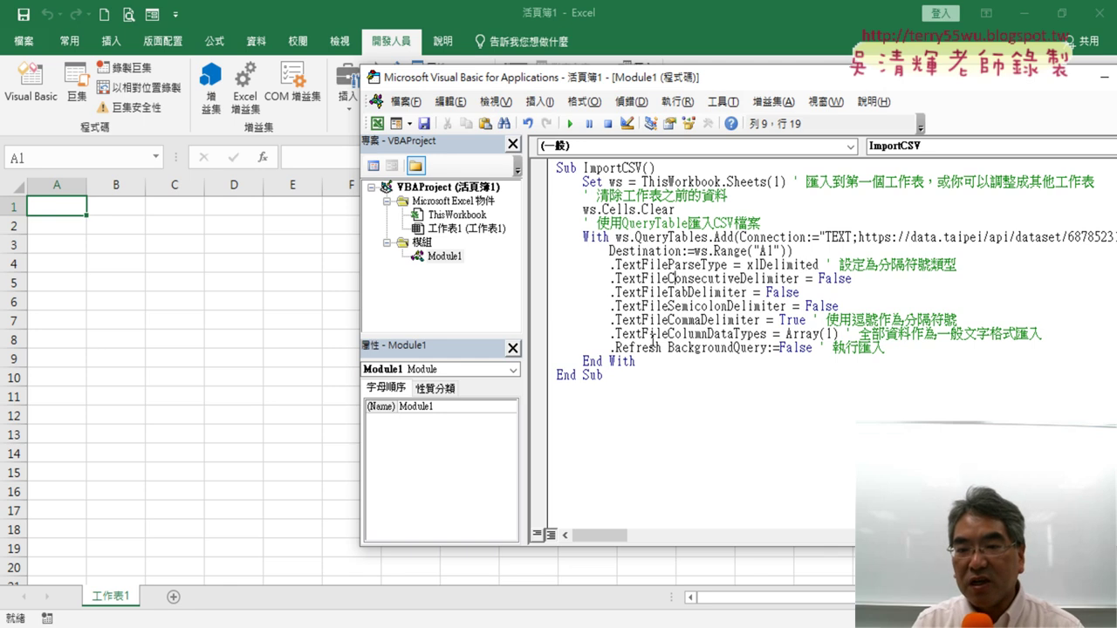
drag(633, 375, 562, 169)
click(583, 195)
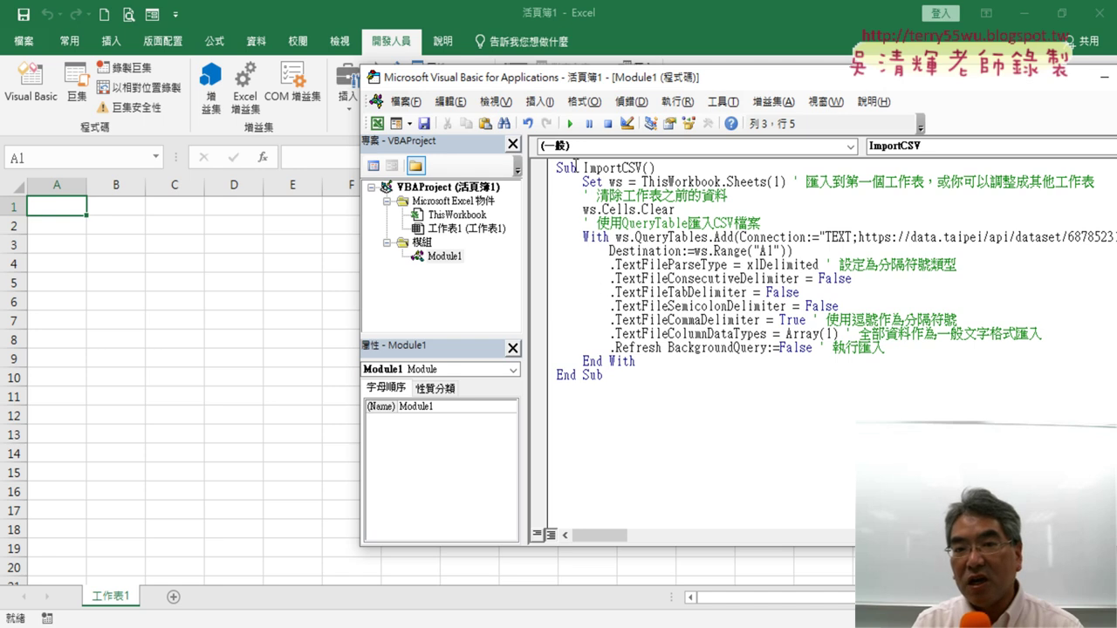
click(571, 124)
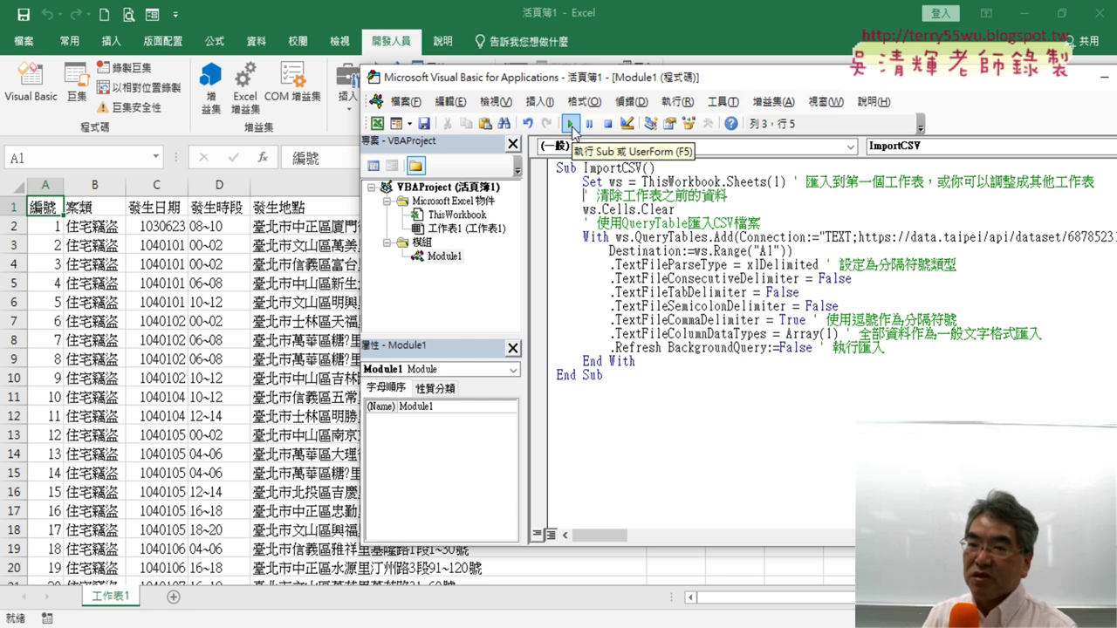
drag(605, 83, 732, 88)
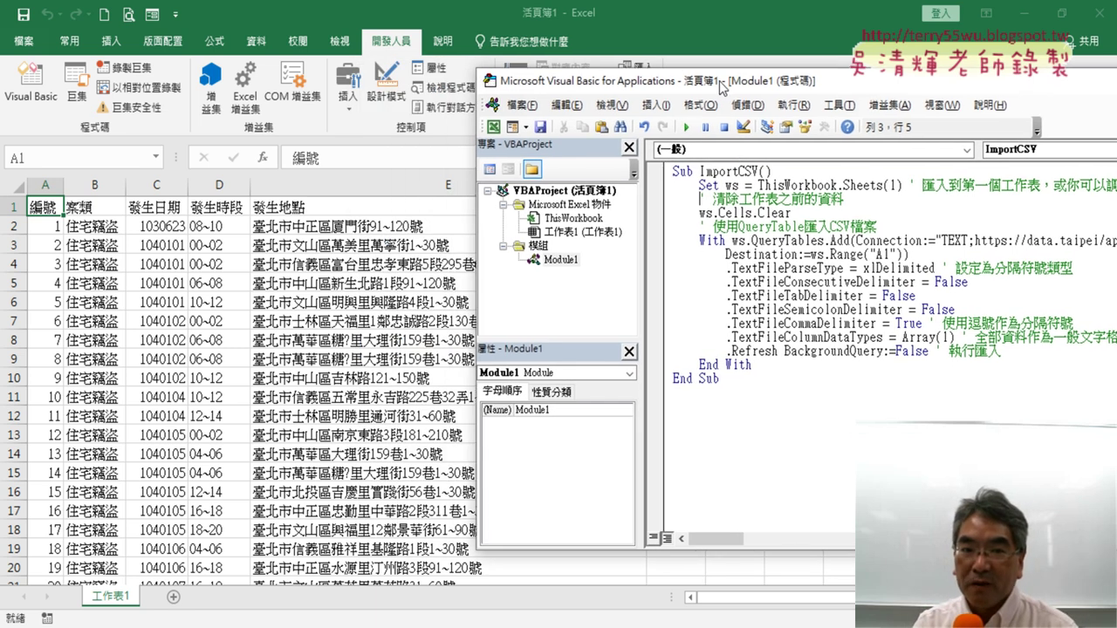
click(158, 187)
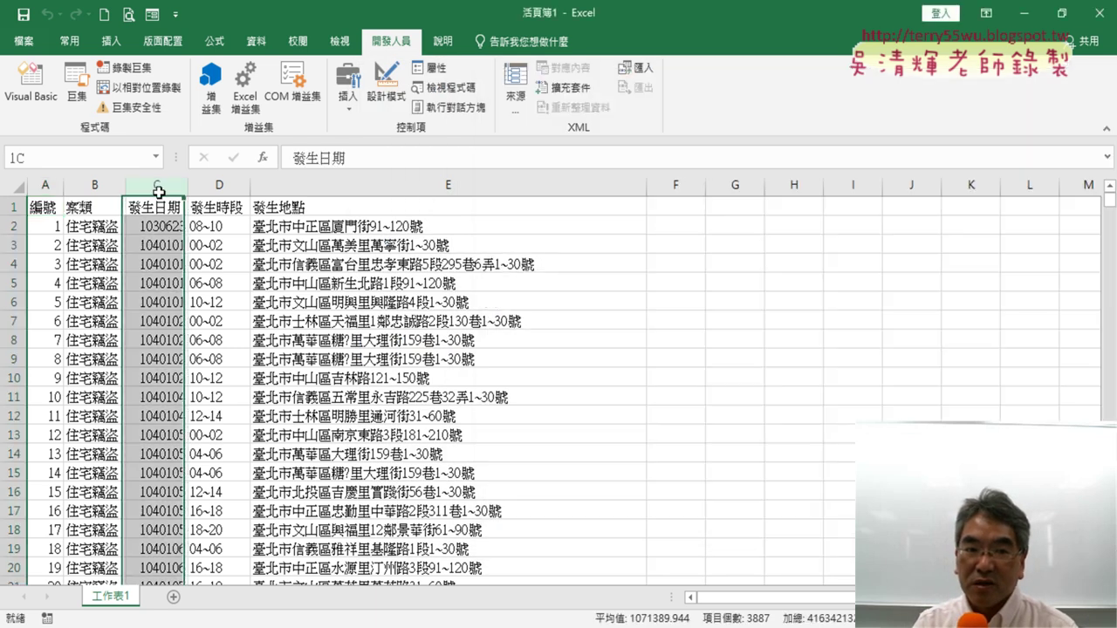
click(219, 185)
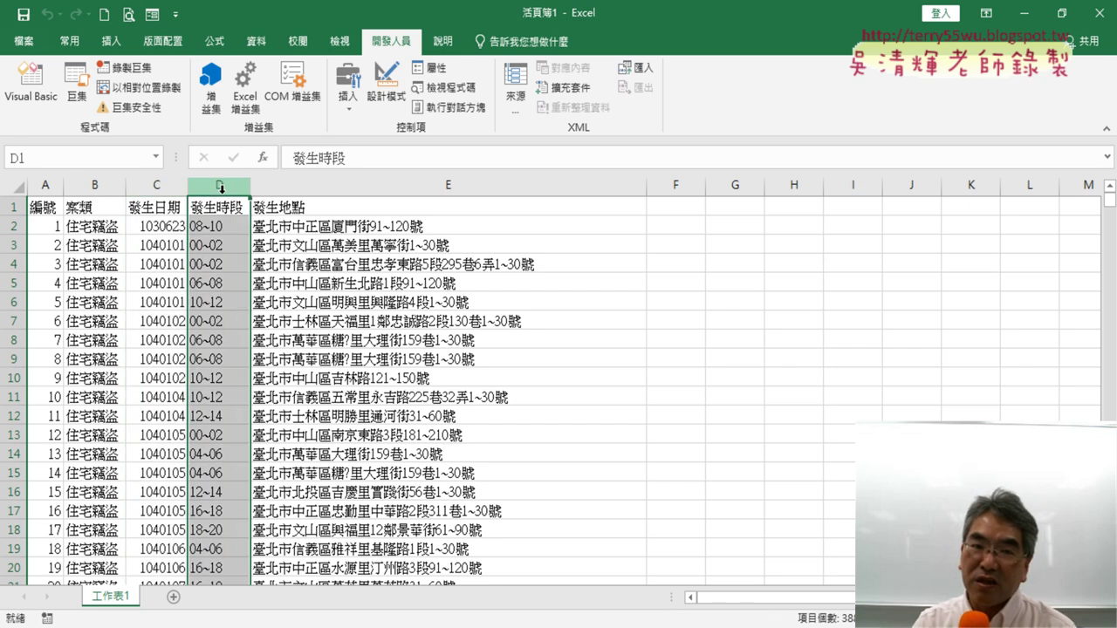
right_click(220, 187)
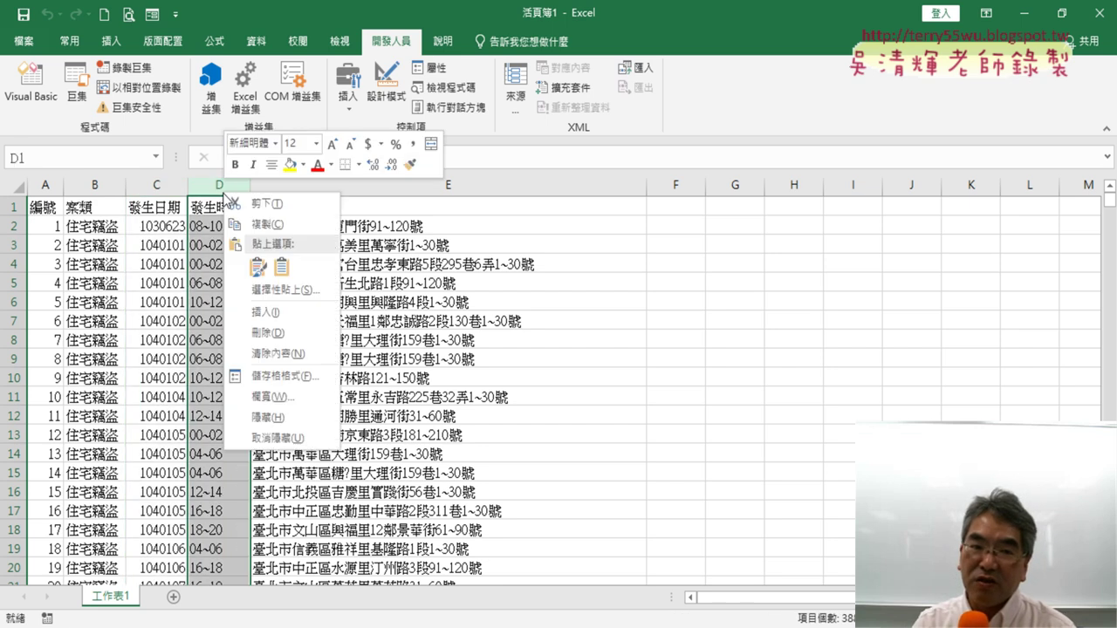
click(294, 315)
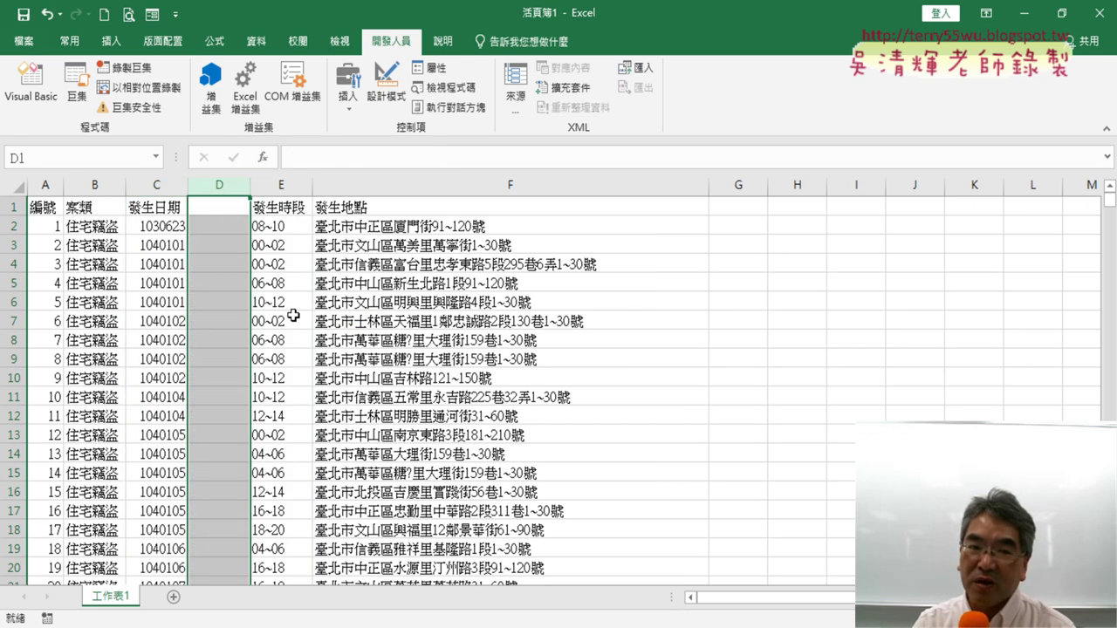
click(220, 203)
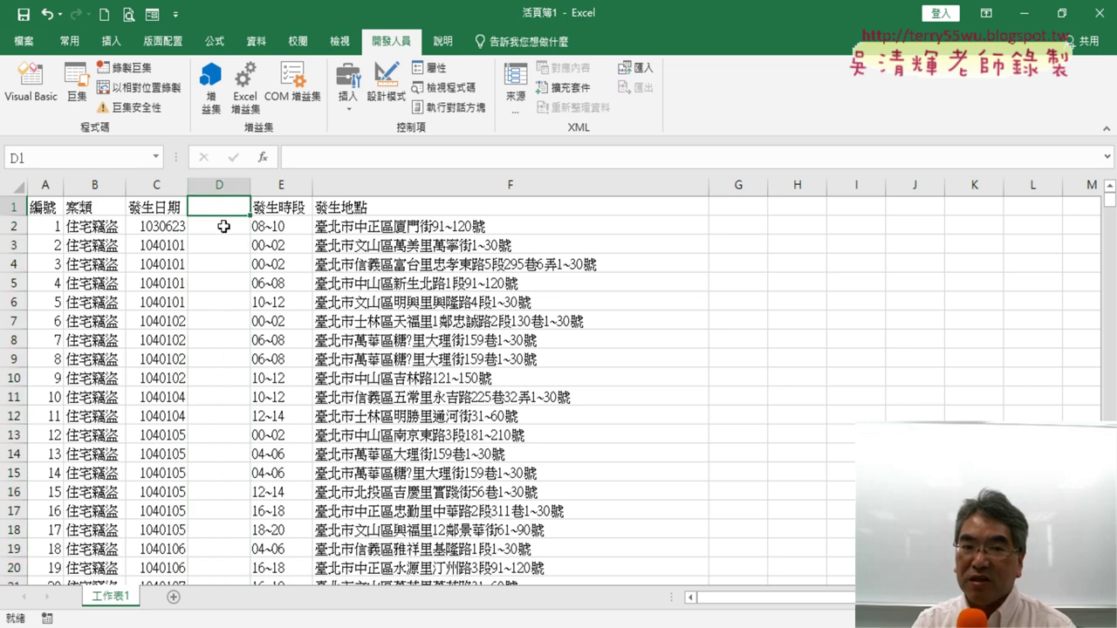
click(223, 226)
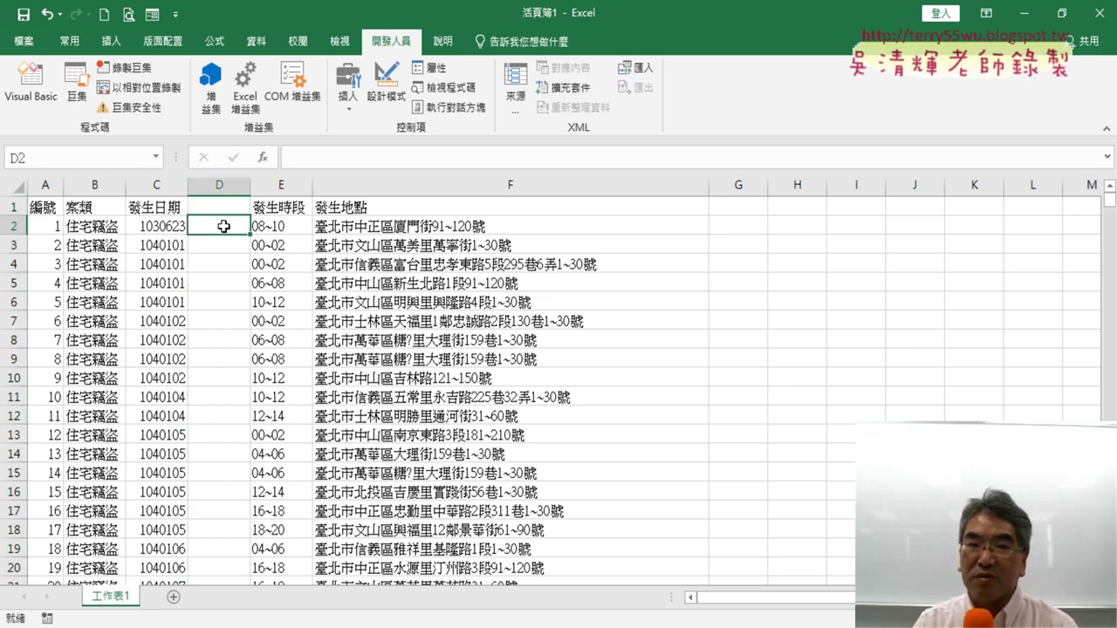
click(163, 229)
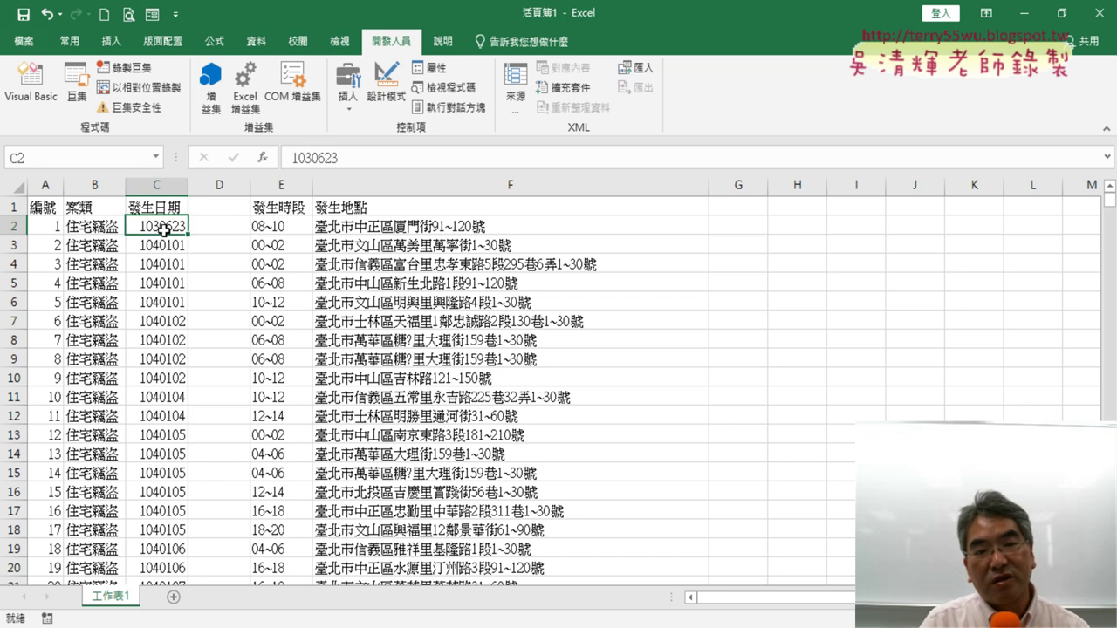
click(219, 230)
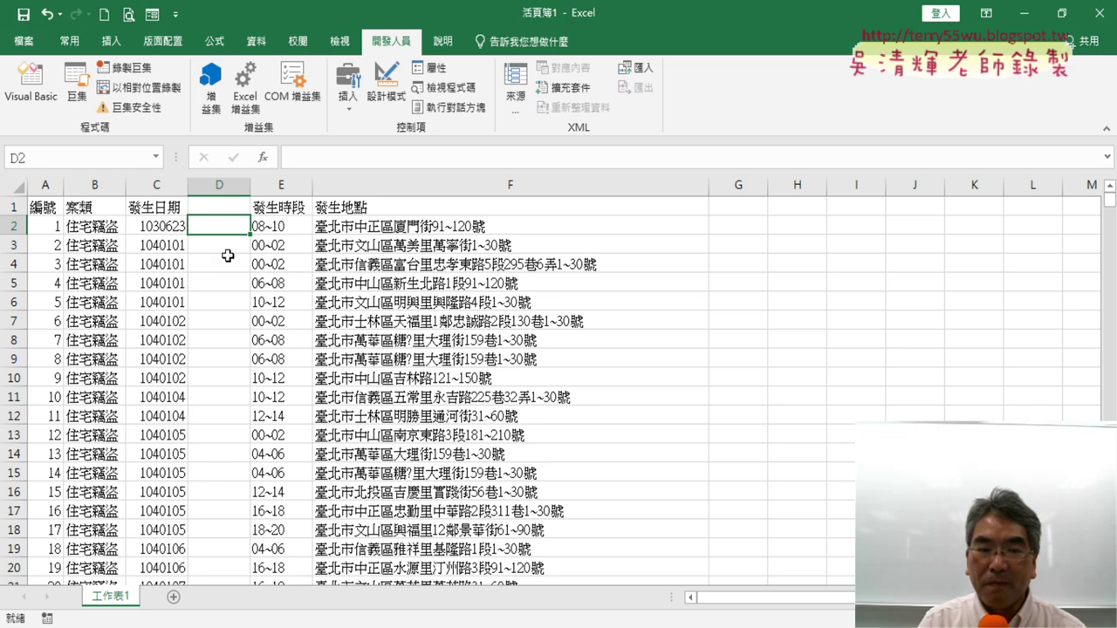
click(219, 185)
right_click(225, 209)
click(295, 377)
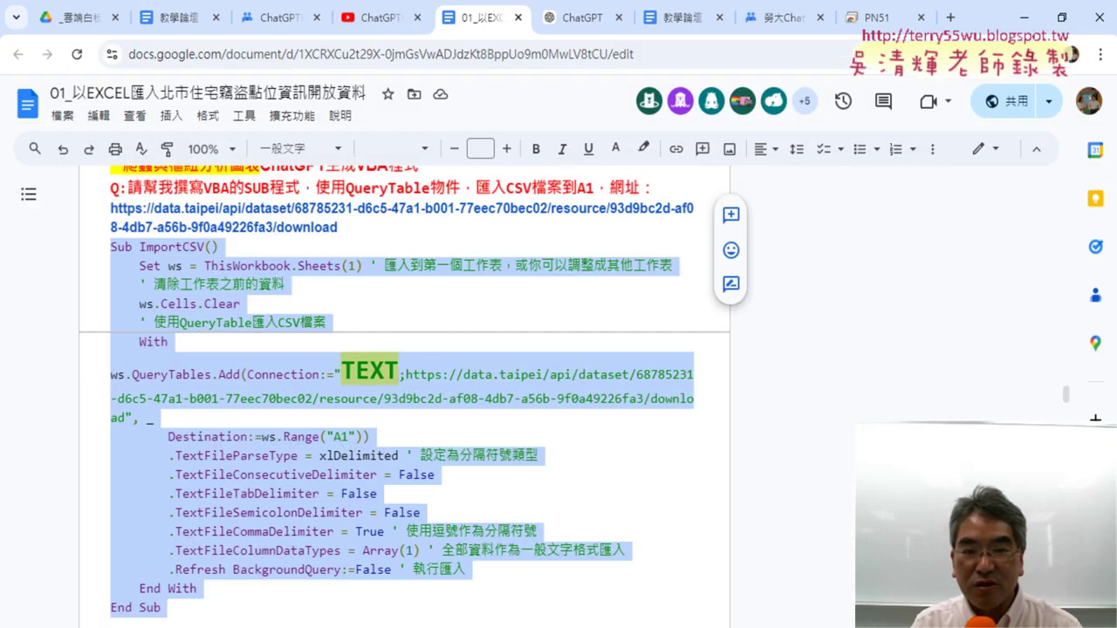
Copy the QueryTable CSV-import request with its data.taipei URL and go to ChatGPT.
scroll(374, 373, up, 1)
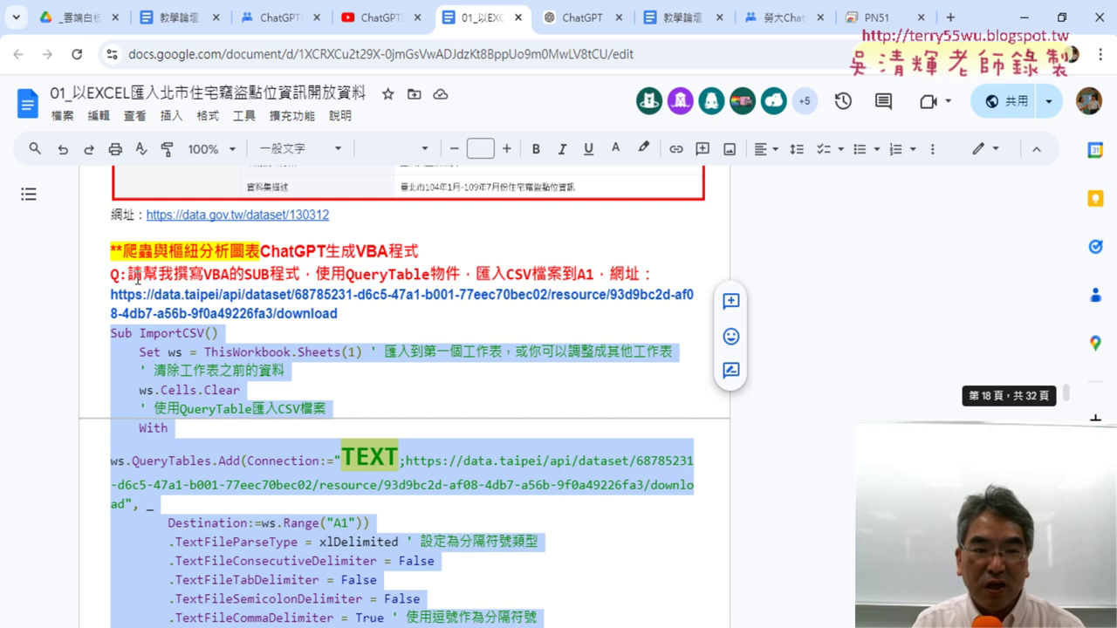
mouse_move(137, 279)
mouse_down()
mouse_move(642, 278)
mouse_move(569, 316)
mouse_up()
key(ctrl+c)
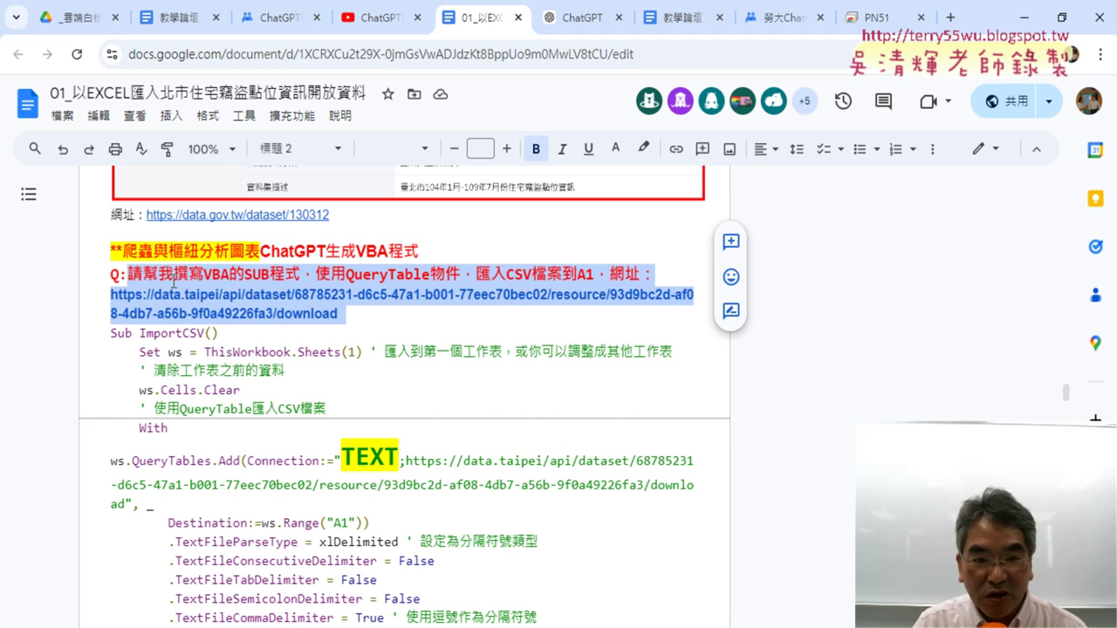
click(573, 18)
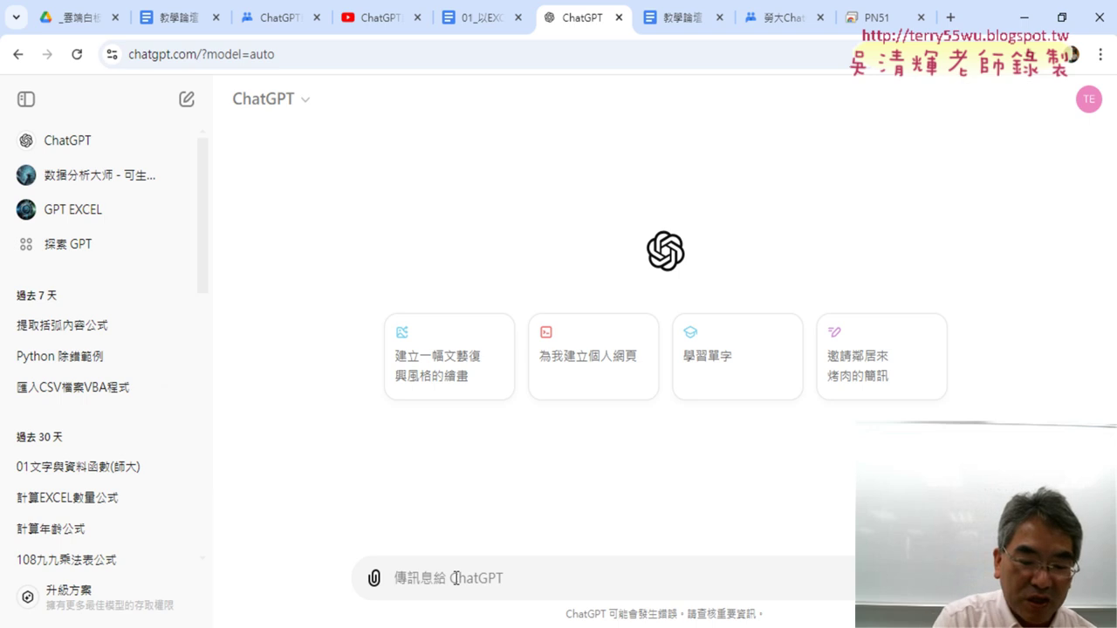
Send the CSV-import request to ChatGPT and read its ImportCSVFromWeb QueryTable reply before returning to Excel.
key(ctrl+v)
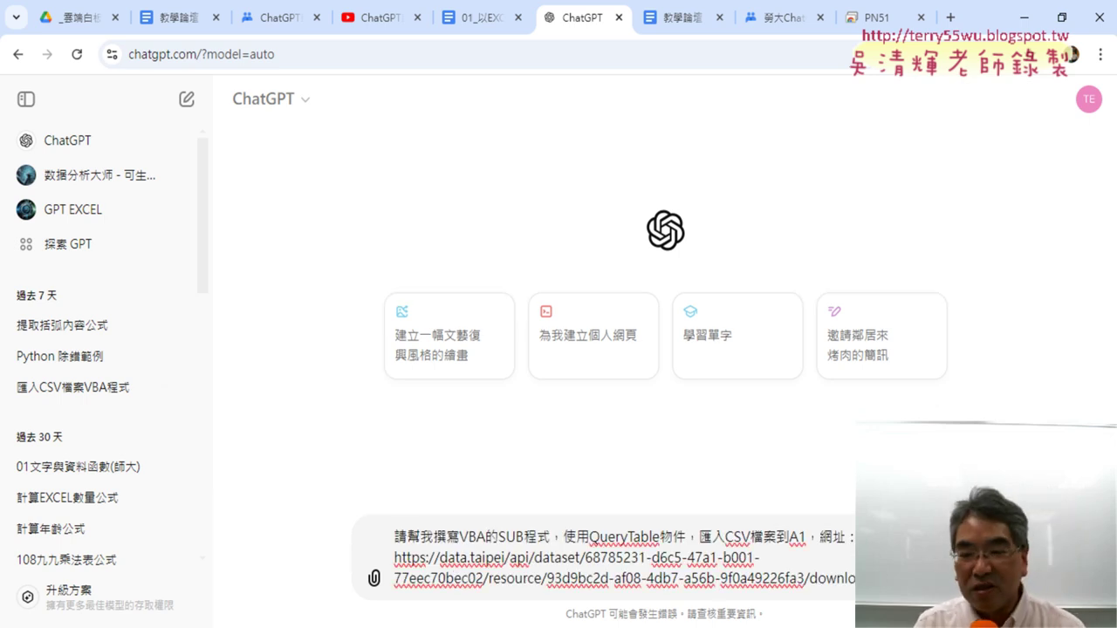
key(Return)
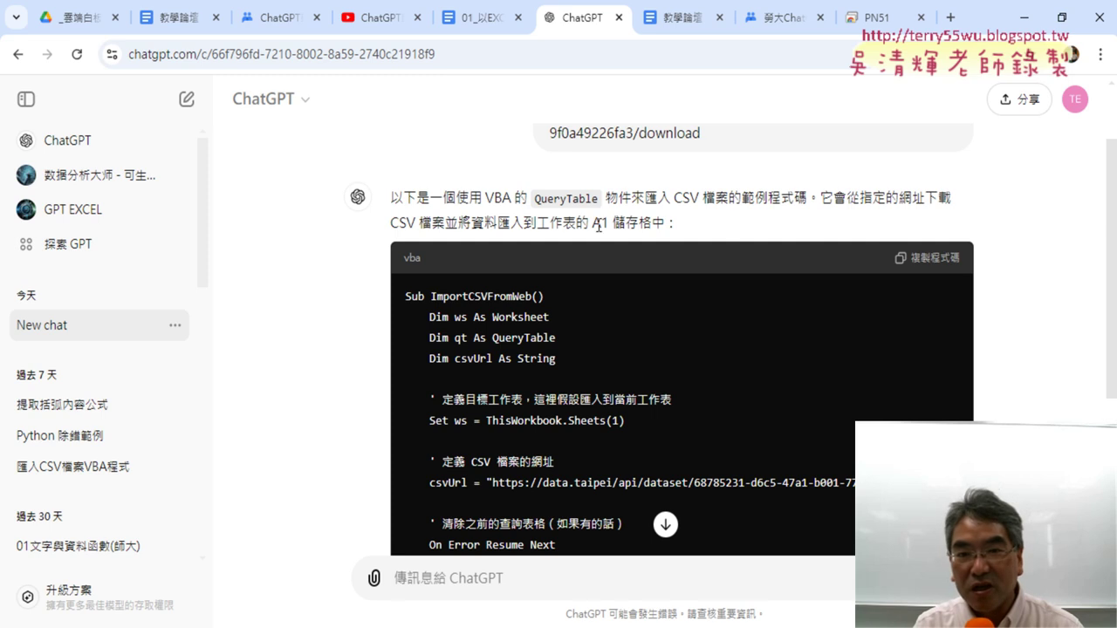
drag(425, 202, 711, 236)
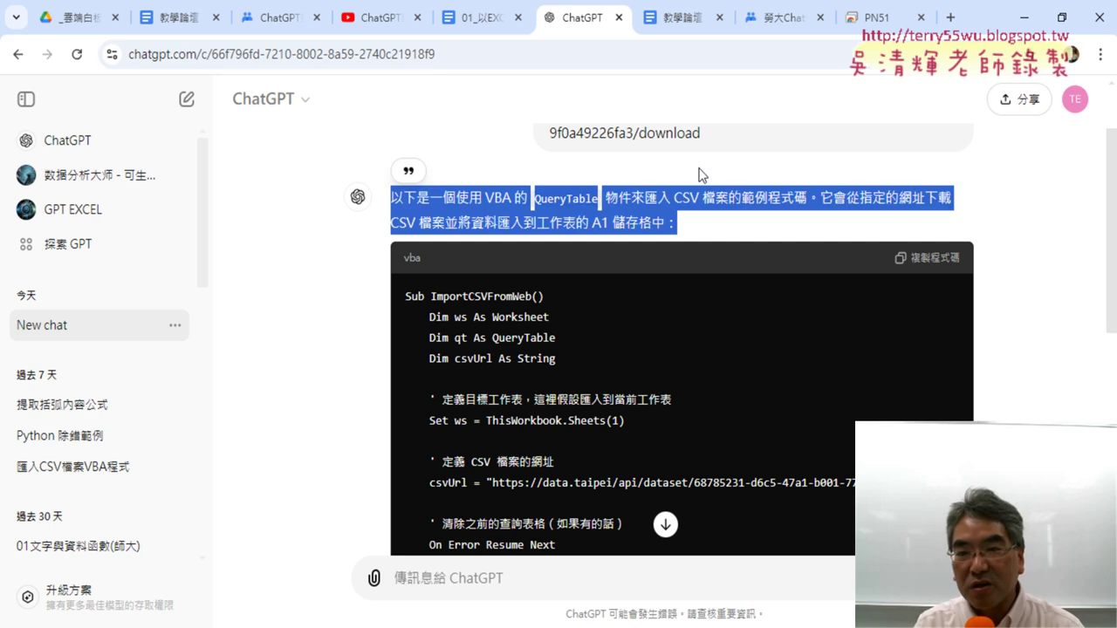
scroll(663, 227, down, 3)
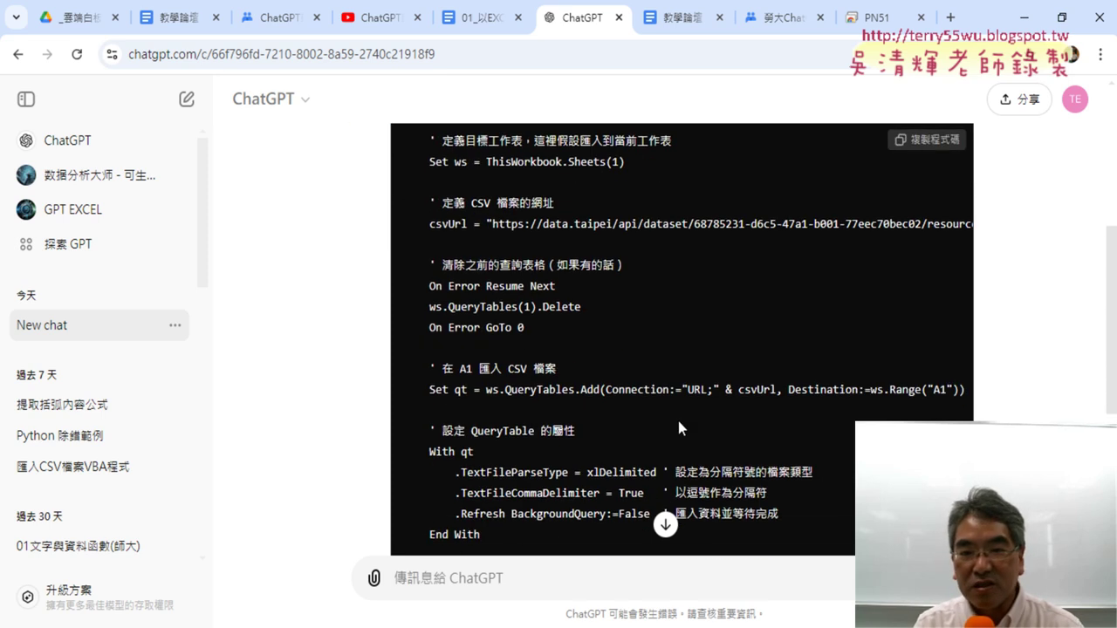
scroll(576, 349, down, 2)
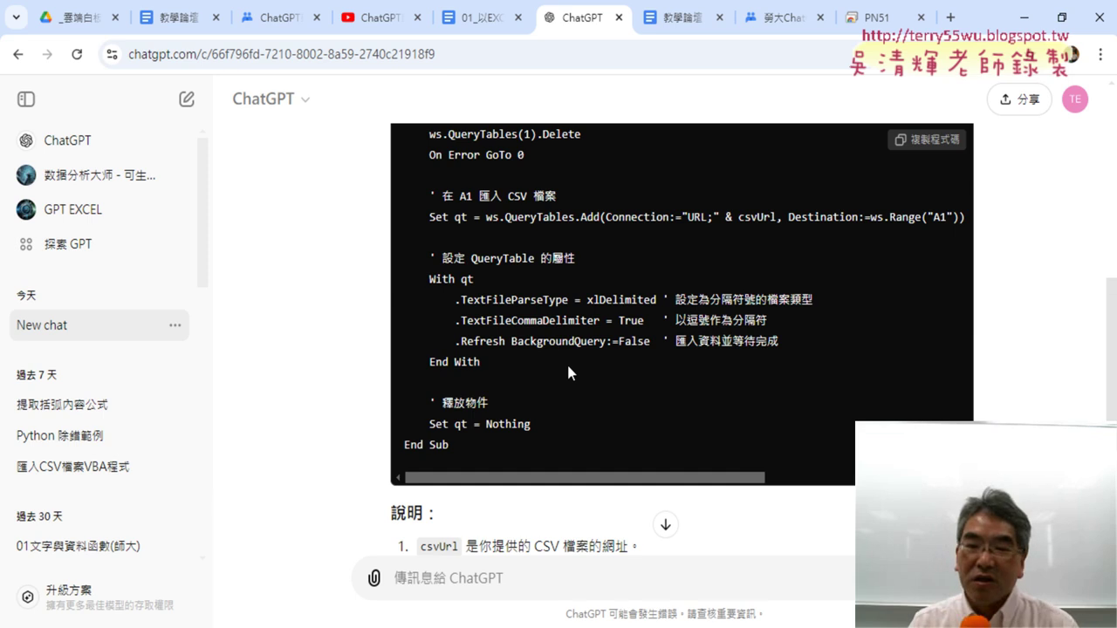
scroll(550, 410, down, 2)
scroll(600, 447, down, 2)
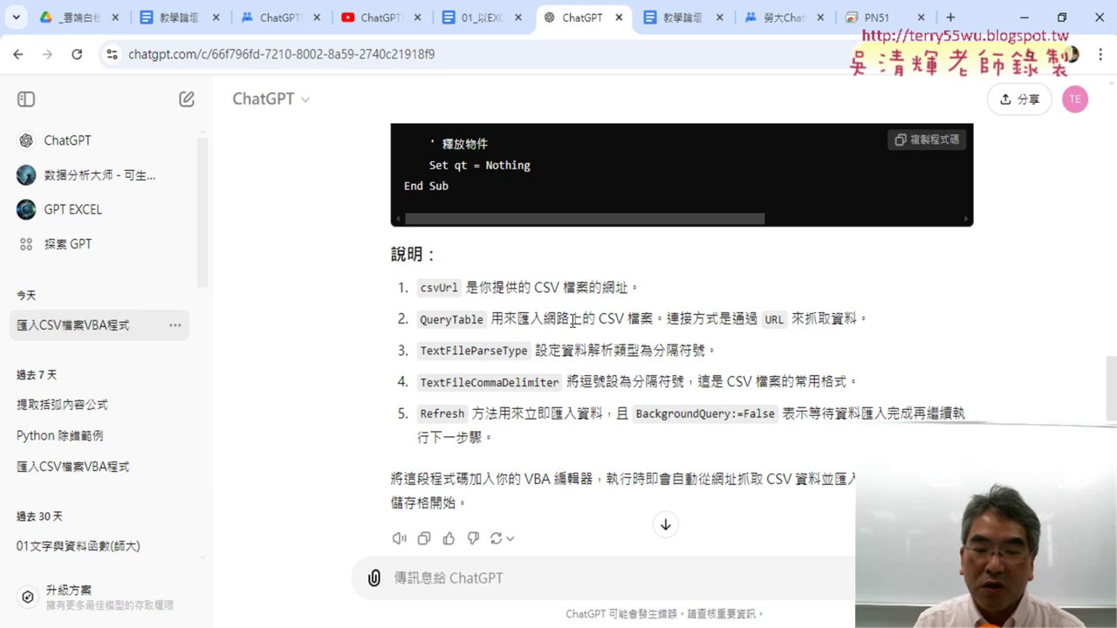
click(1025, 18)
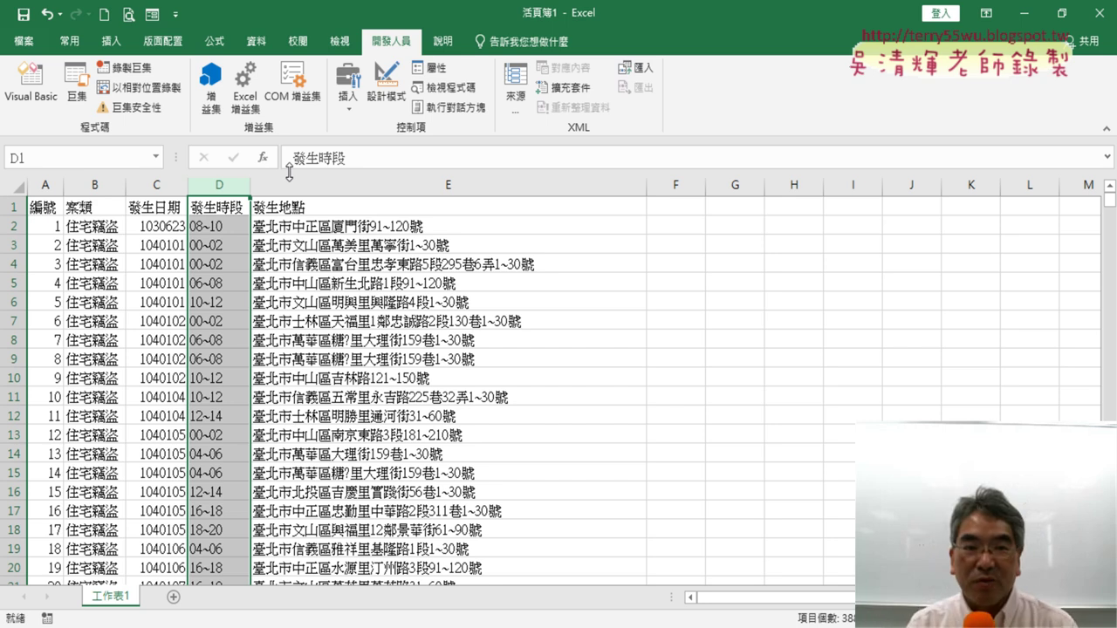
Insert an empty column before 發生時段, then delete it so 發生時段 is back in column D.
right_click(225, 187)
click(264, 305)
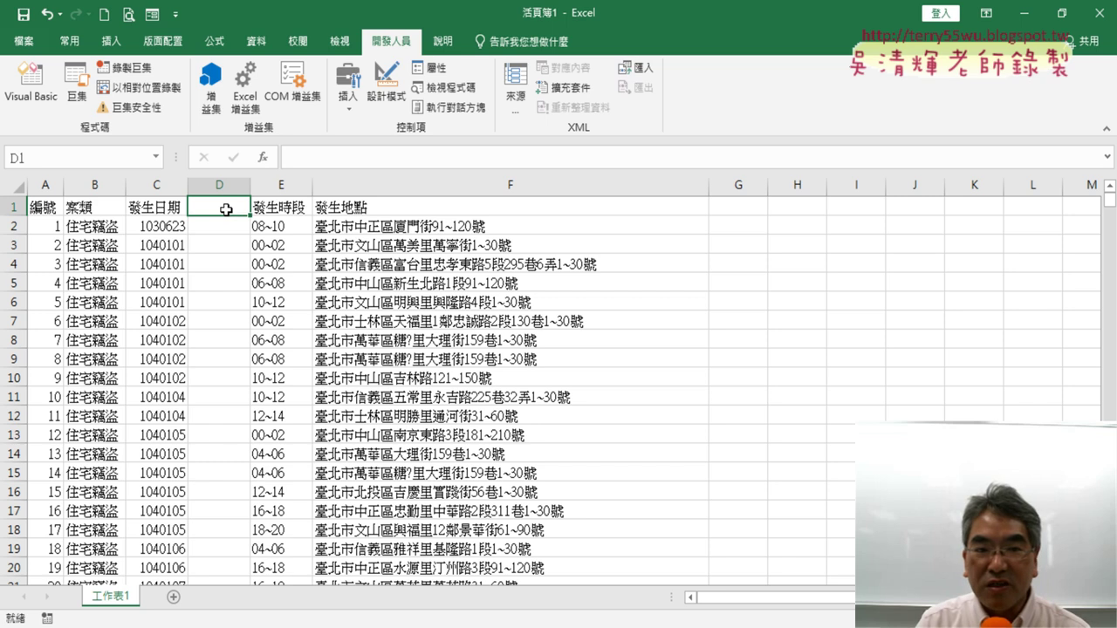
click(220, 225)
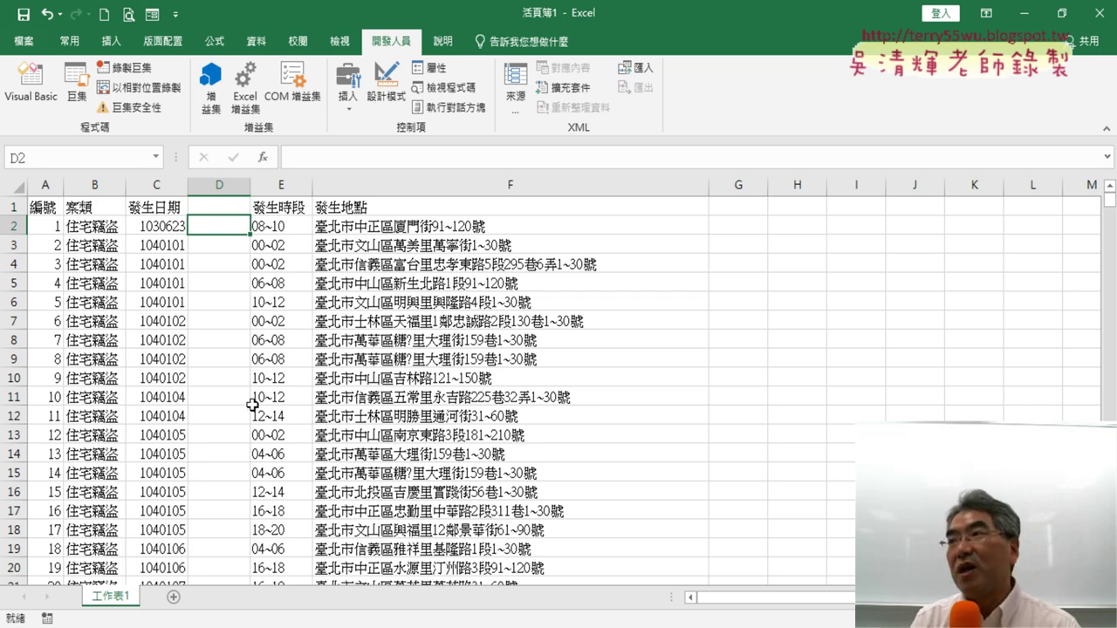
click(213, 188)
right_click(218, 281)
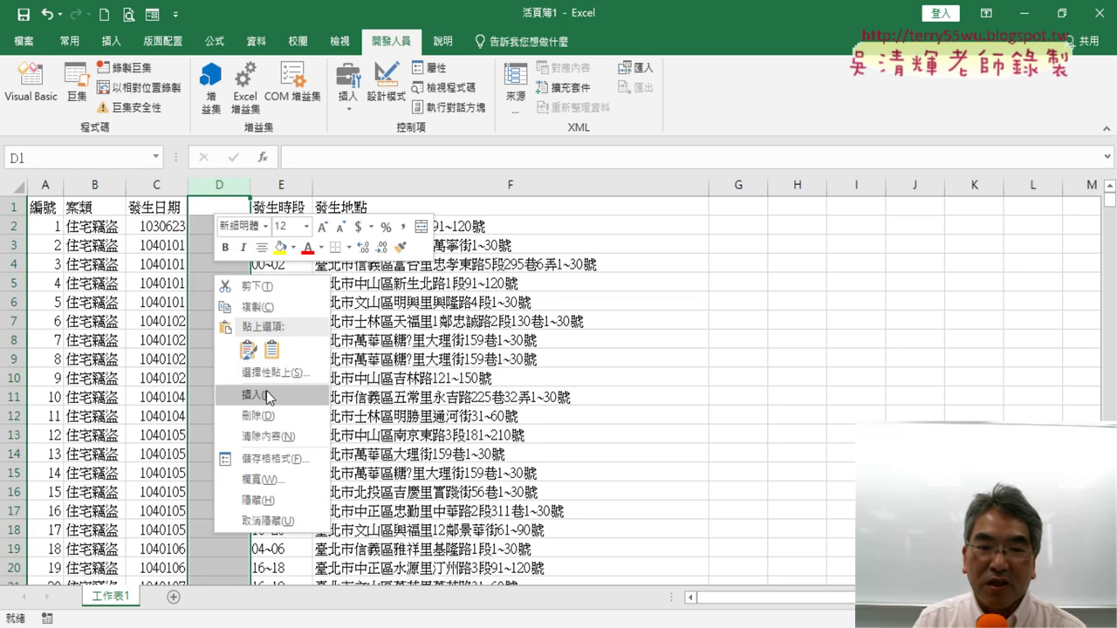
click(258, 394)
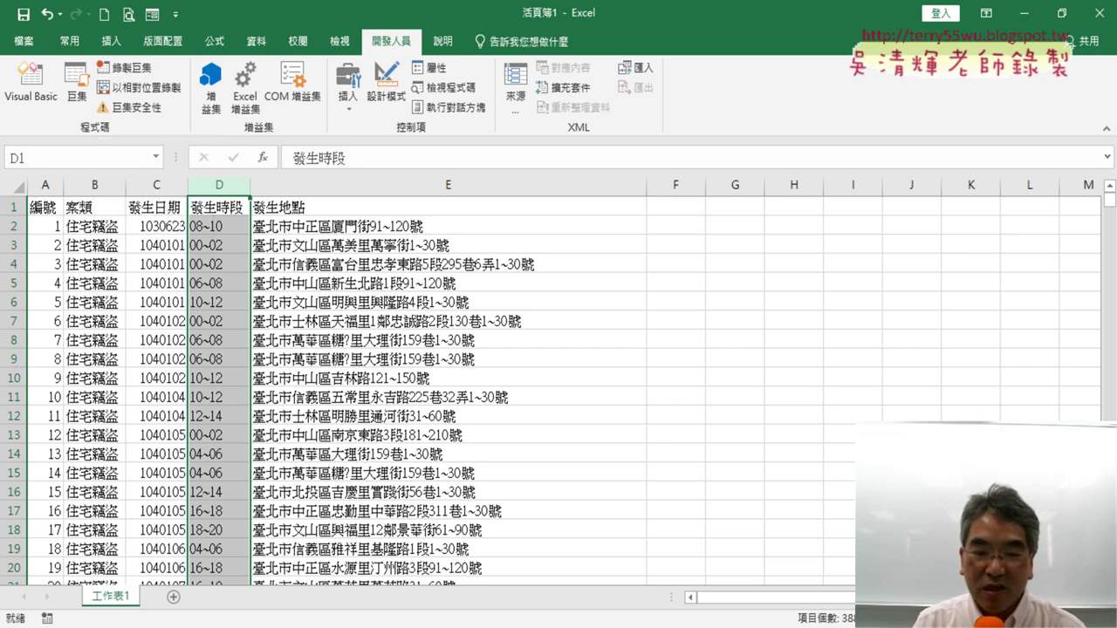
key(alt+Tab)
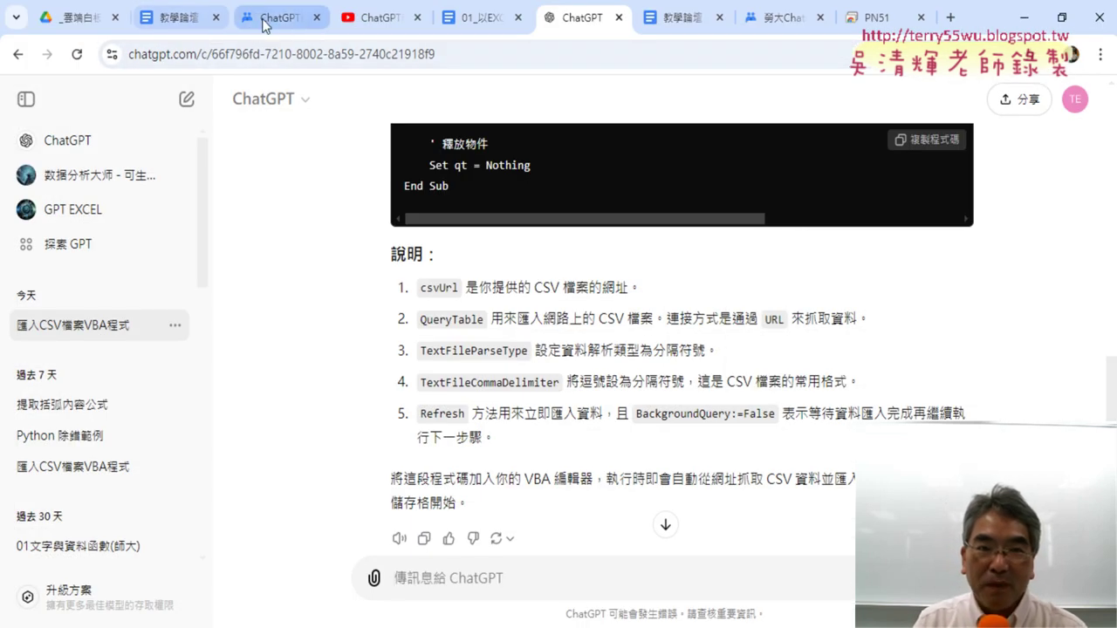
Scroll the 01_以EXCEL notes to the 年 column prompt and highlight 撰寫VBA的SUB程式.
click(455, 18)
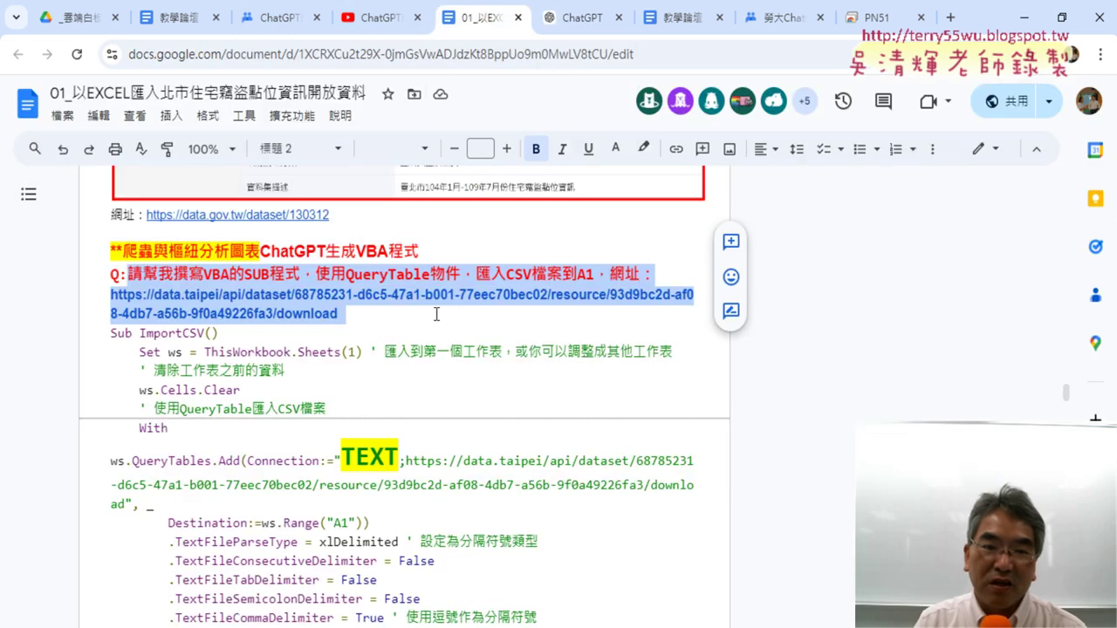
scroll(871, 344, down, 1)
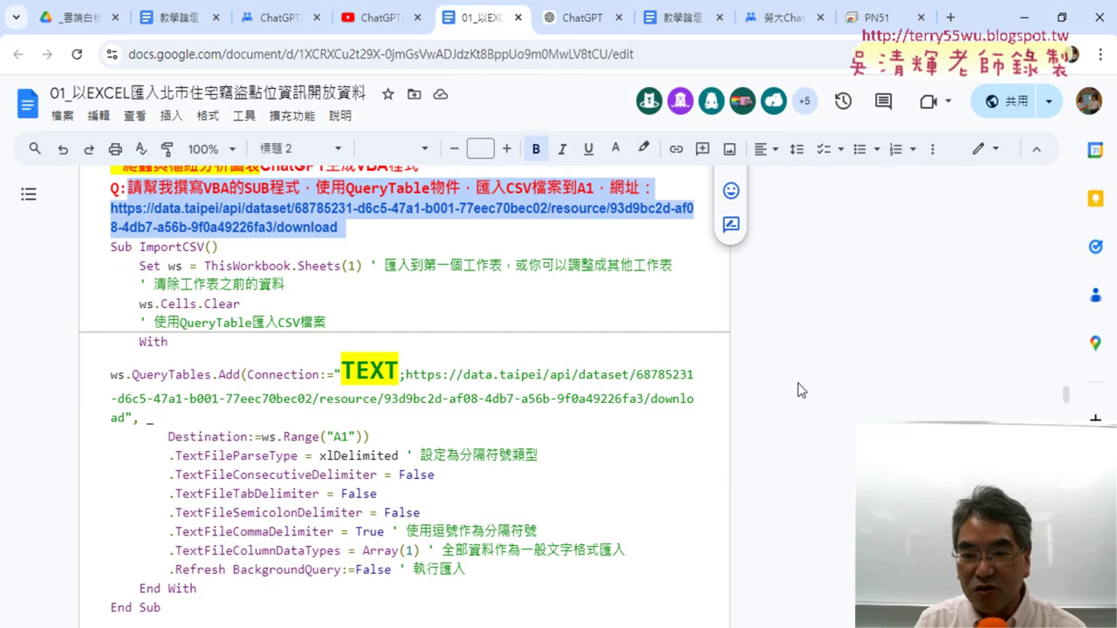
scroll(572, 350, down, 3)
scroll(571, 350, down, 1)
scroll(568, 339, down, 1)
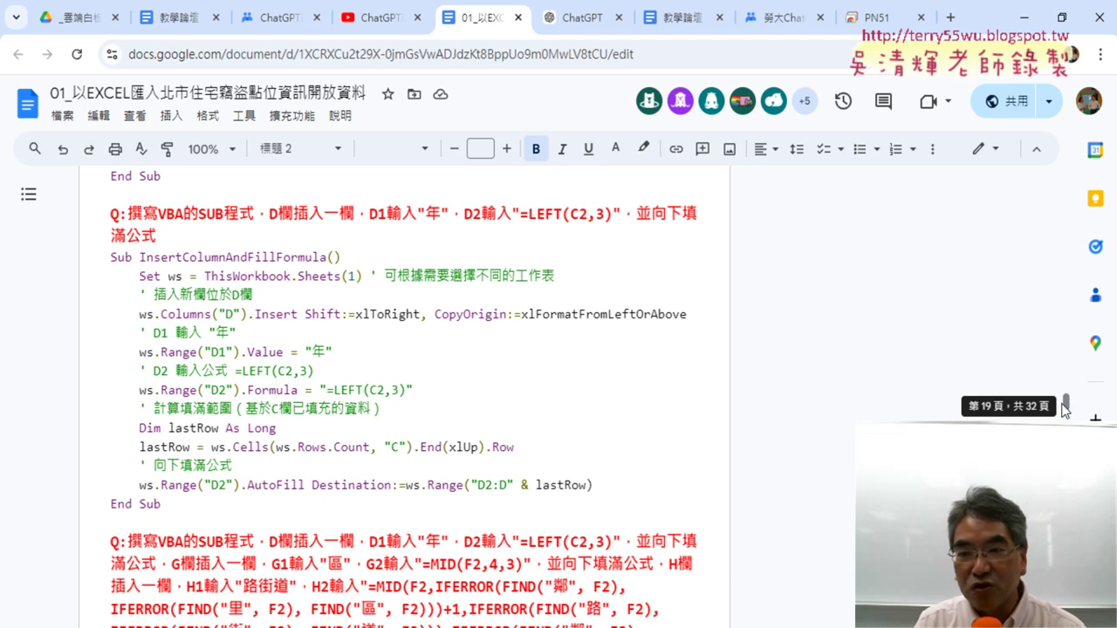
drag(128, 213, 262, 211)
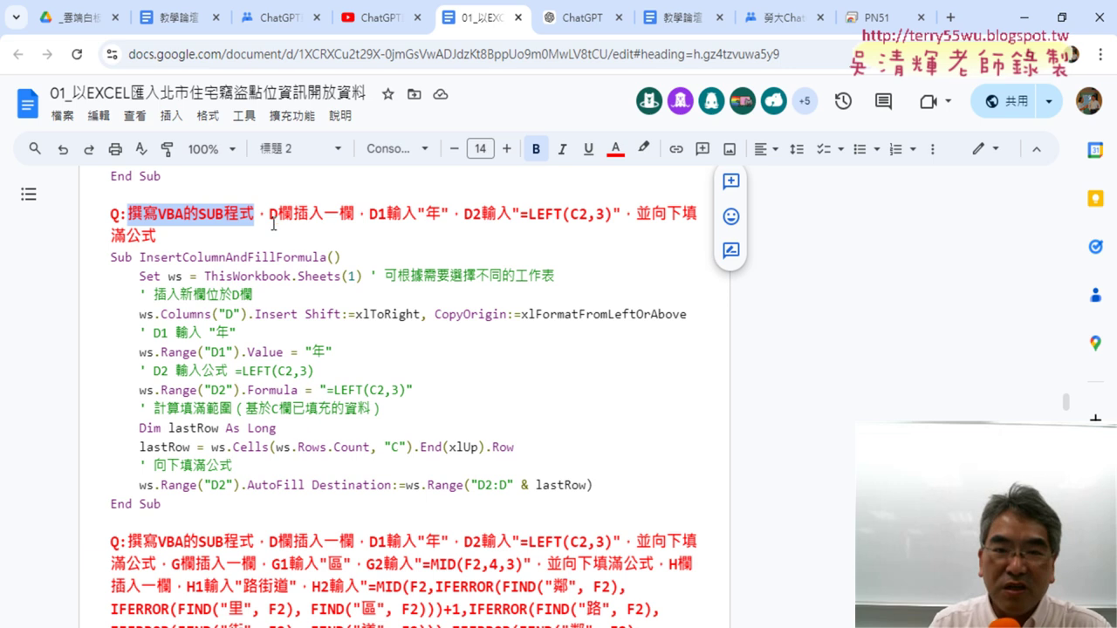
Review the prompt's phrases D欄插入一欄, D1 and D2, undo a trial edit, and select the whole paragraph.
drag(269, 214, 353, 216)
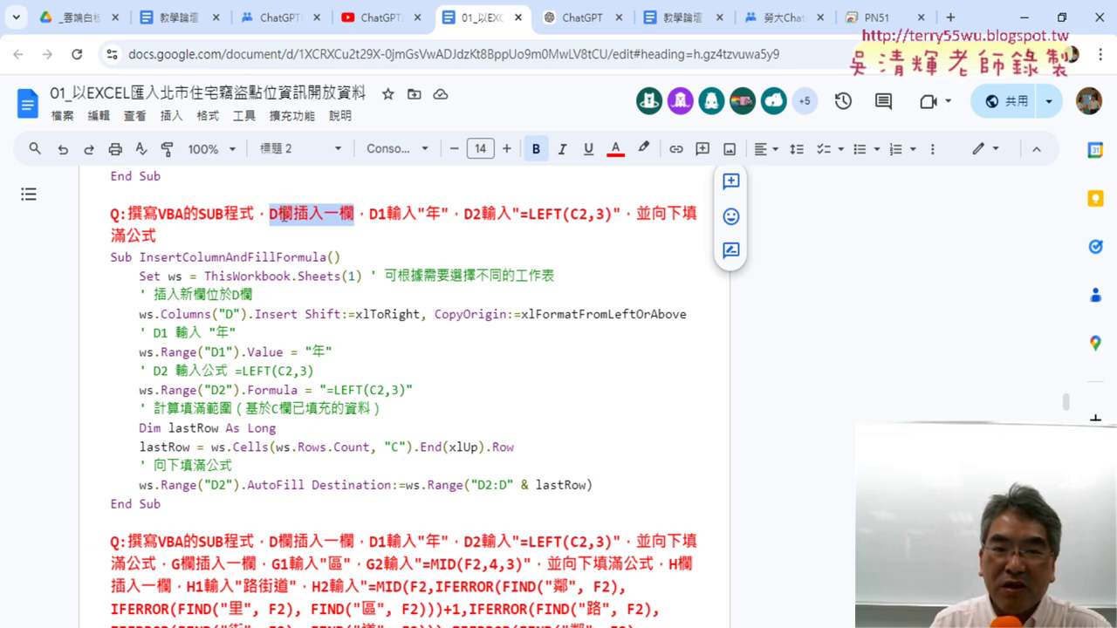
click(289, 216)
double_click(285, 216)
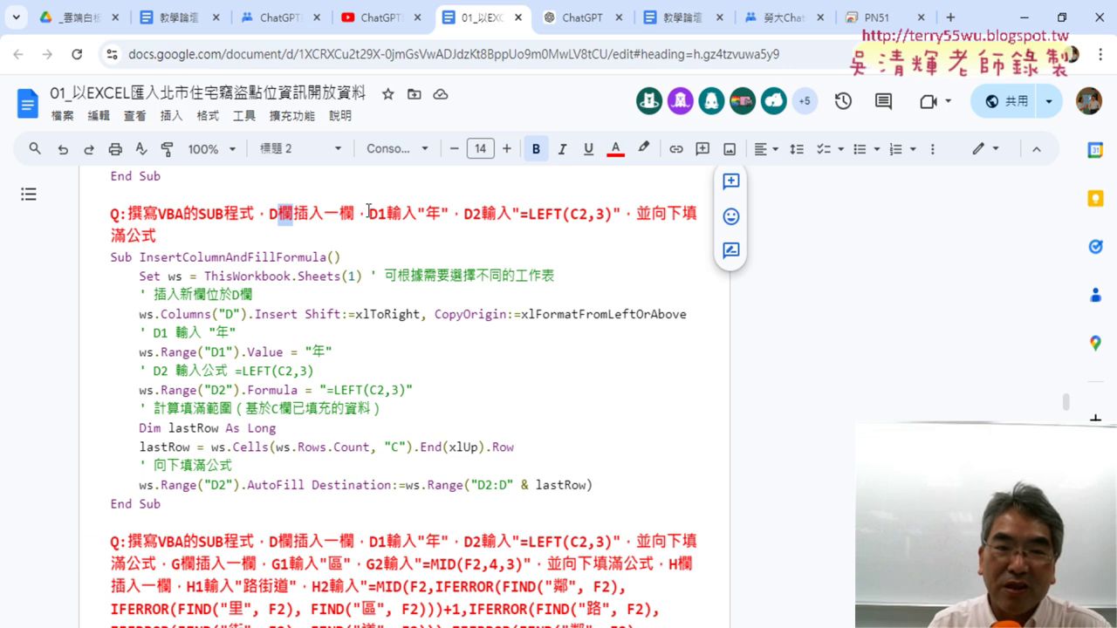
drag(338, 218, 324, 217)
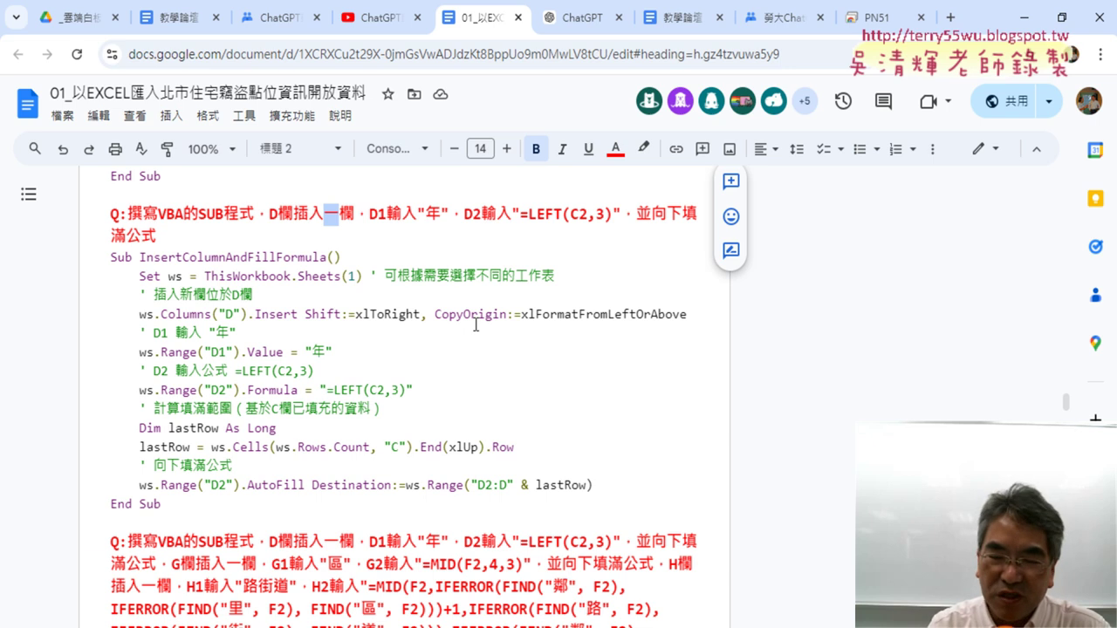
text(1)
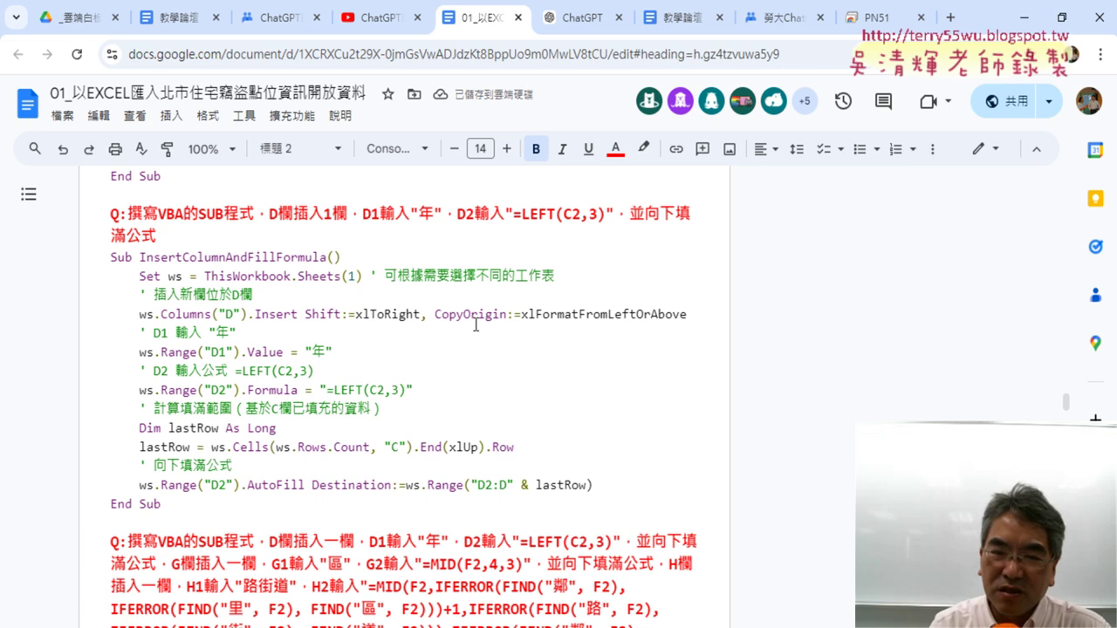
key(ctrl+z)
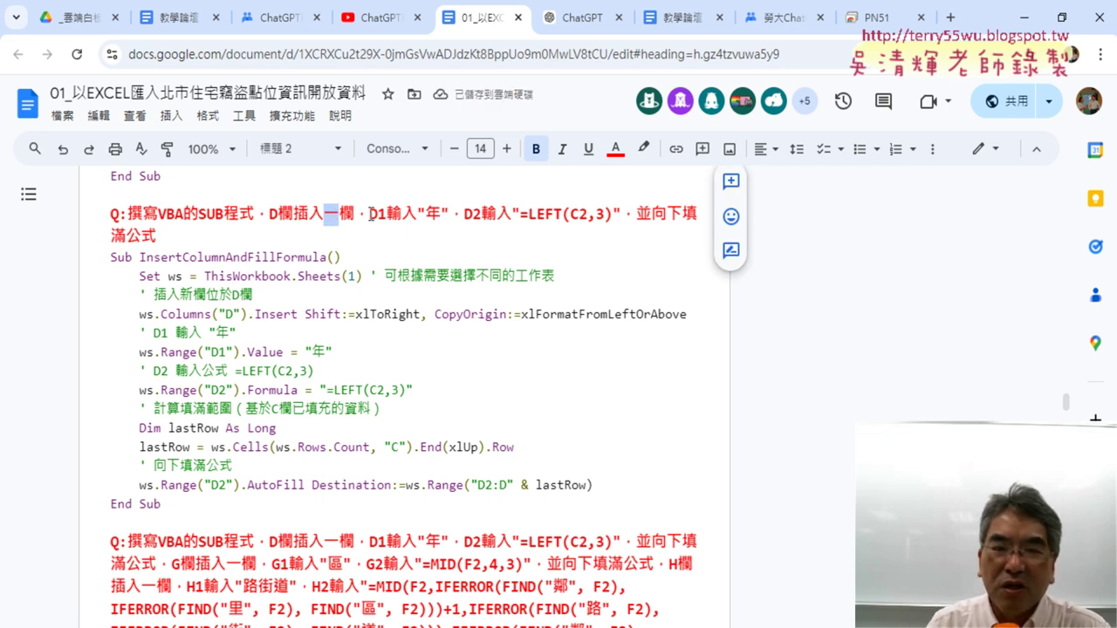
drag(370, 213, 448, 213)
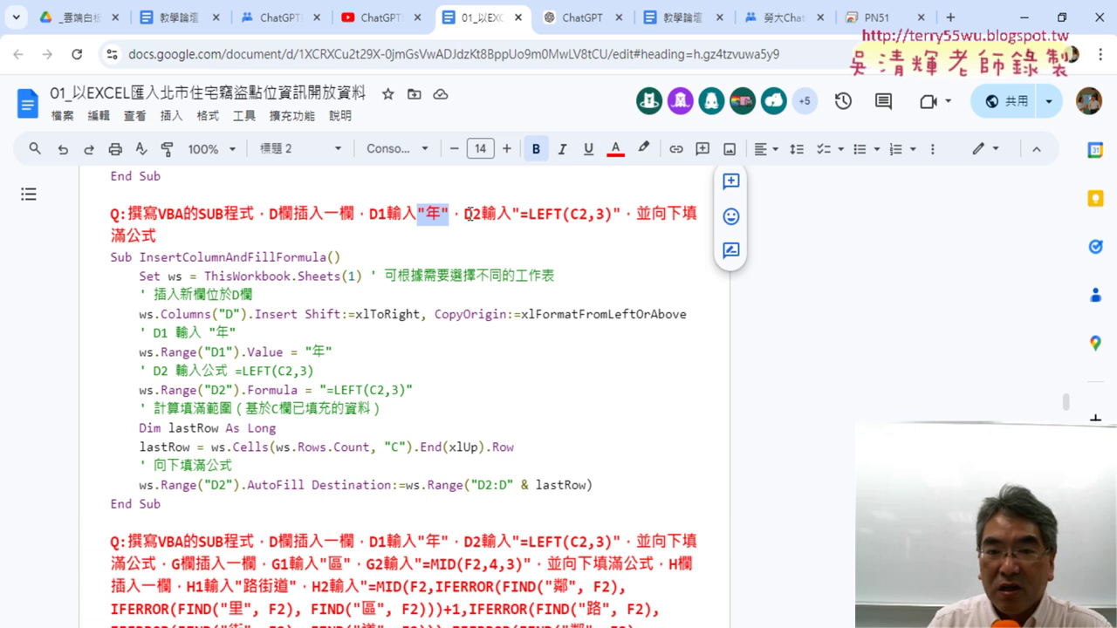
drag(469, 214, 608, 214)
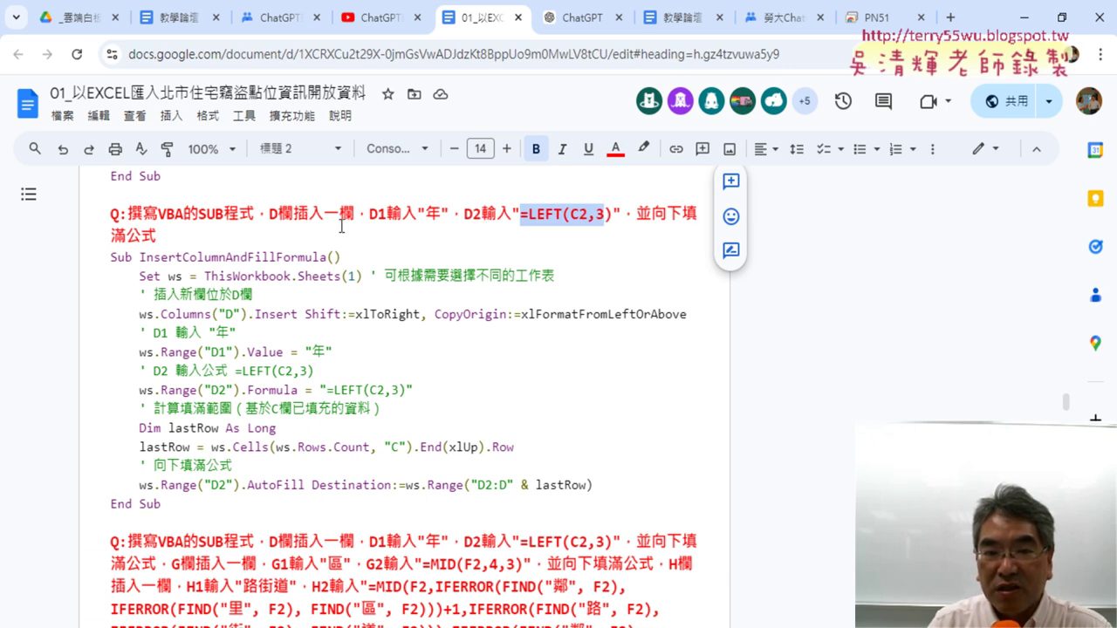
triple_click(424, 240)
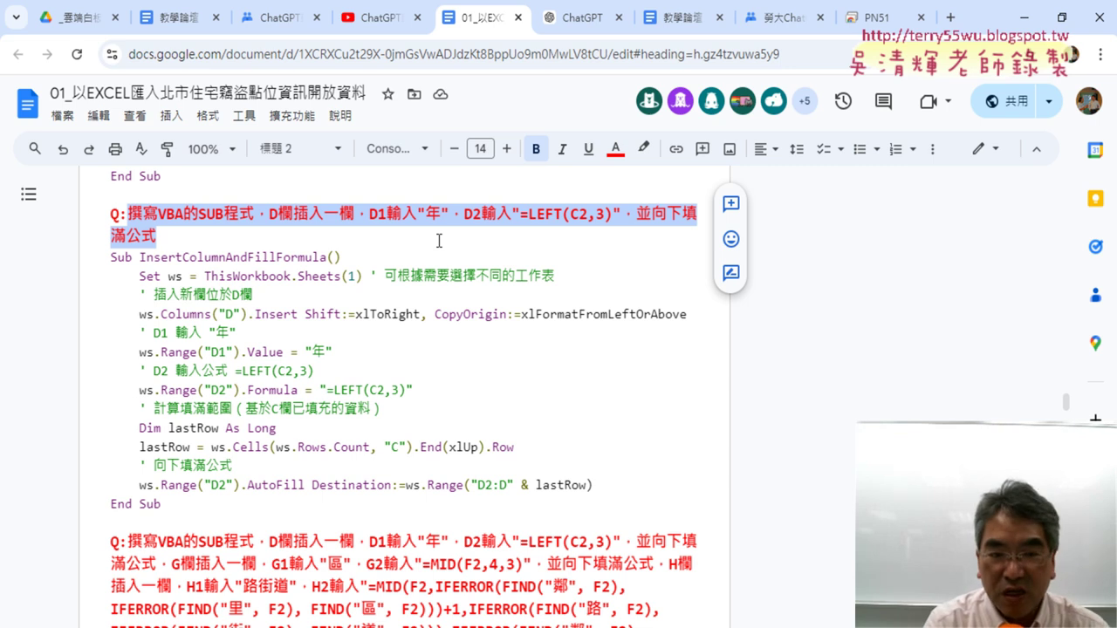
click(576, 17)
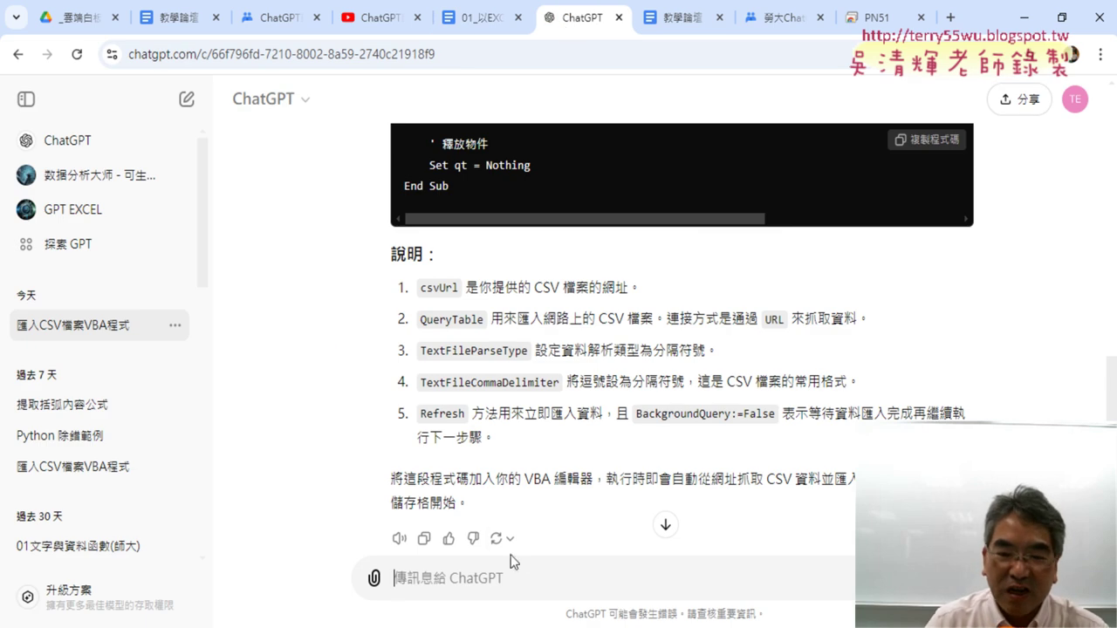
Paste the 年 column prompt into ChatGPT and send it.
key(ctrl+v)
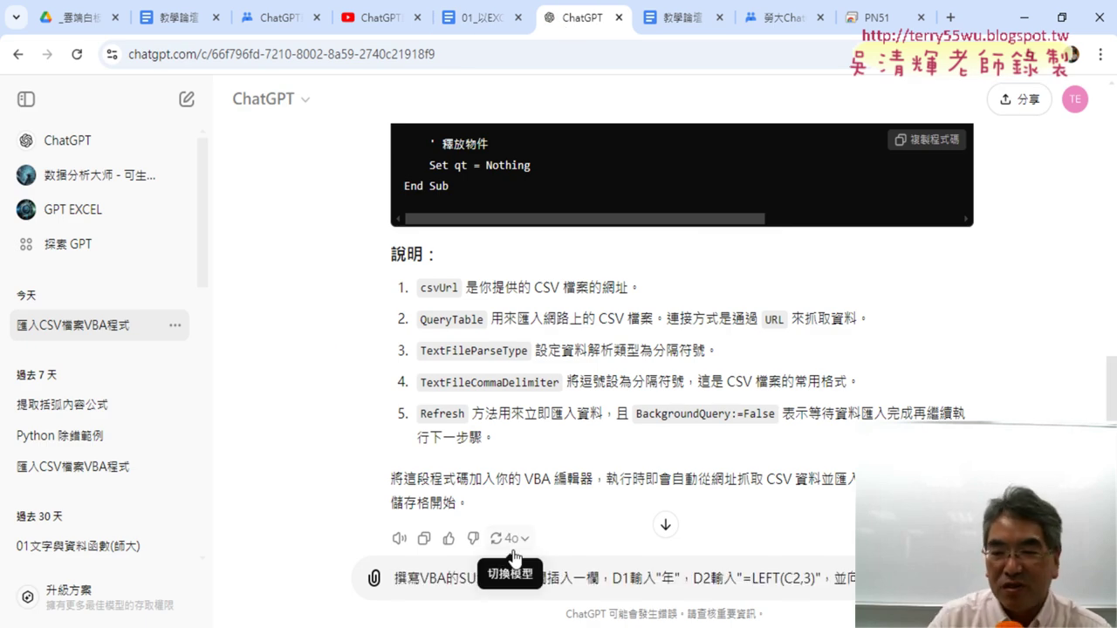
scroll(681, 349, down, 1)
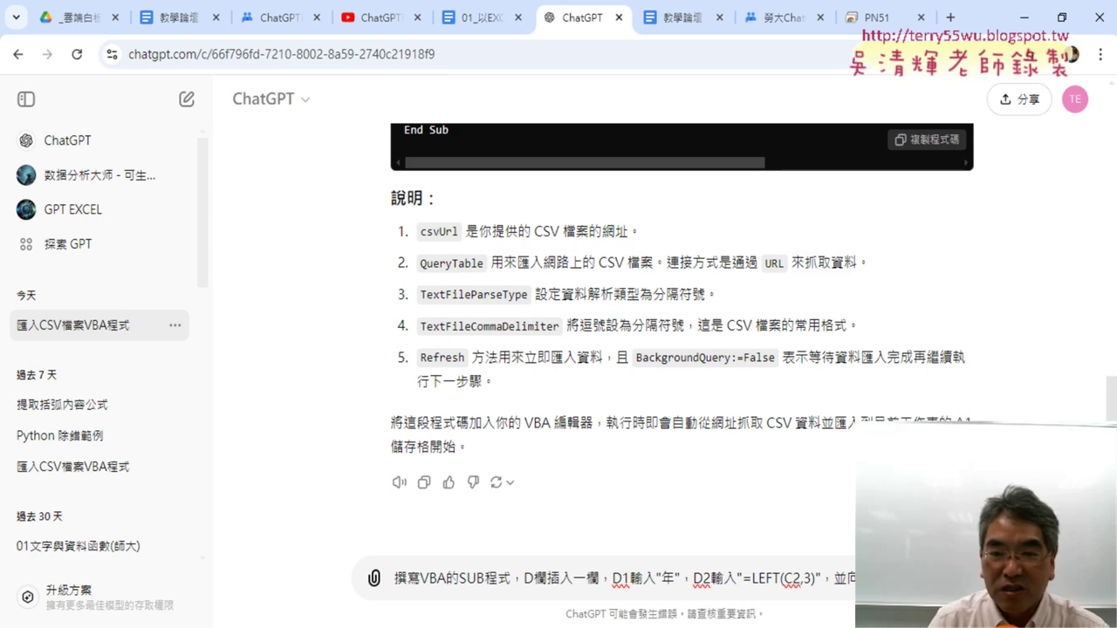
key(Return)
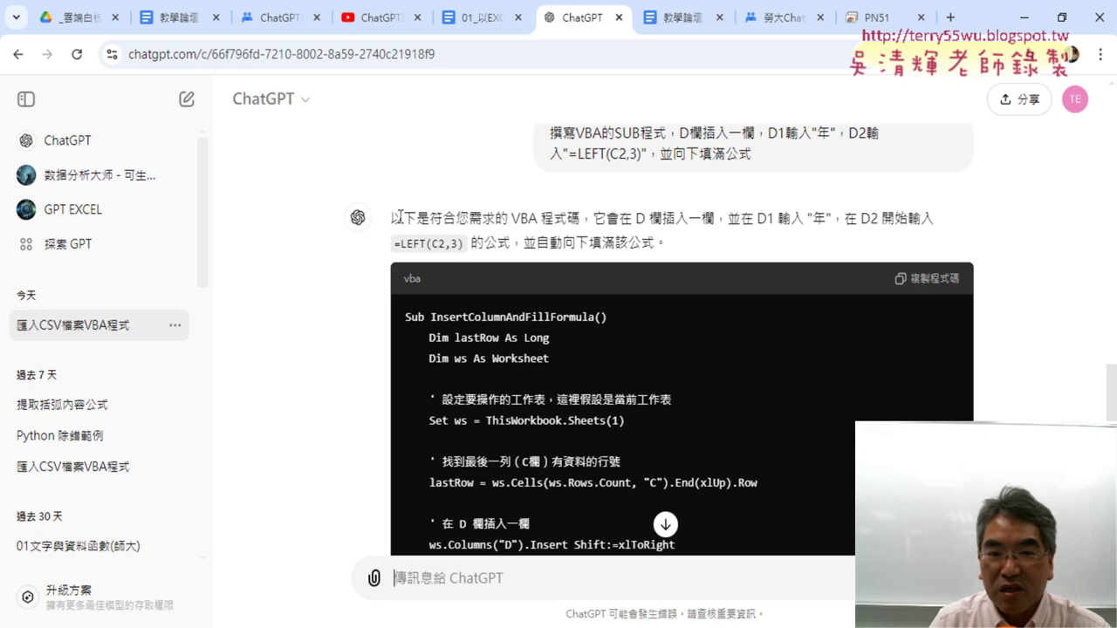
Read through ChatGPT's InsertColumnAndFillFormula answer and copy its VBA code.
drag(396, 217, 455, 218)
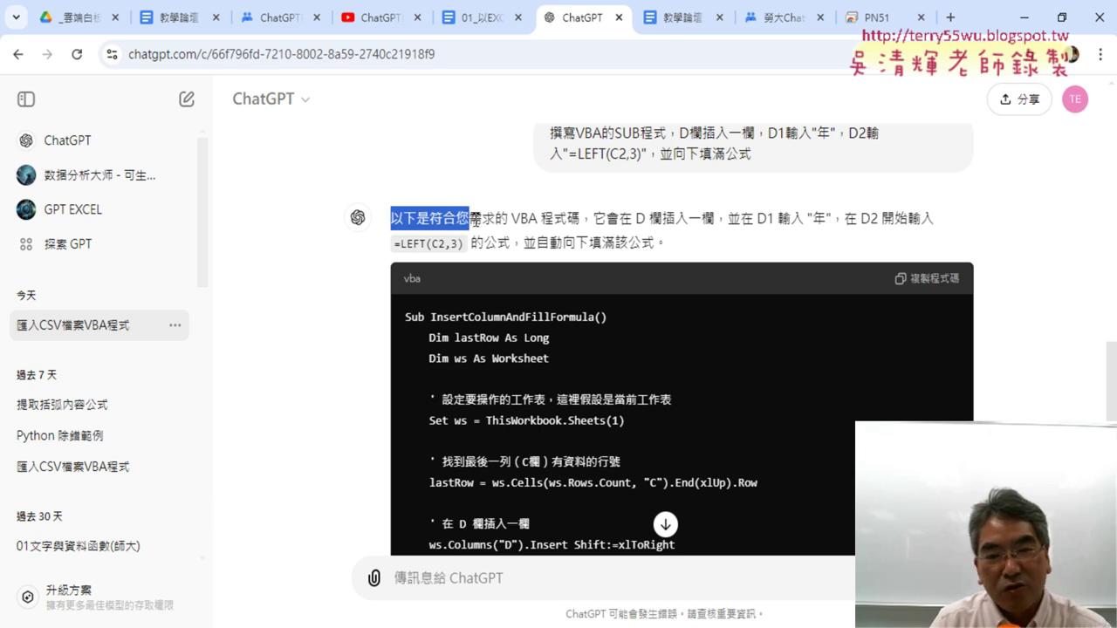
click(475, 221)
double_click(463, 220)
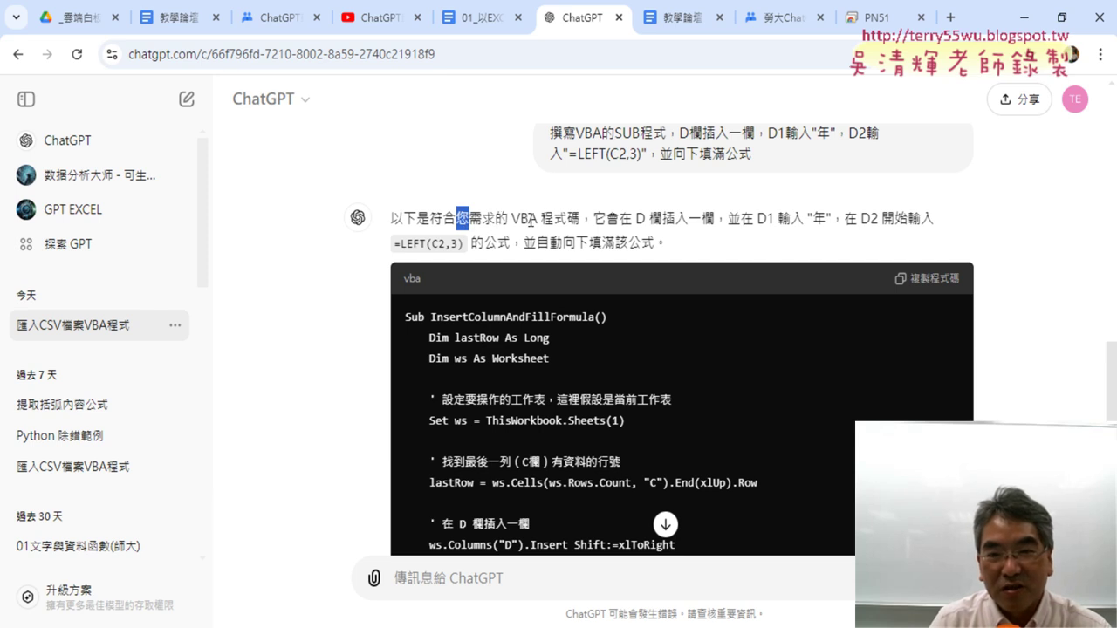
double_click(599, 218)
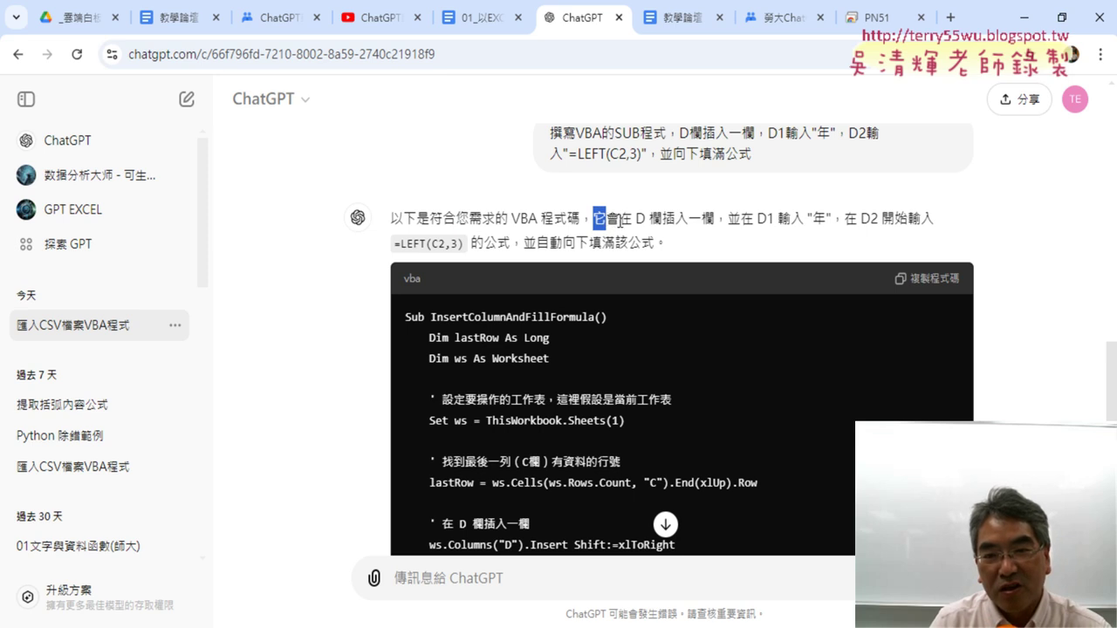
drag(635, 220, 712, 223)
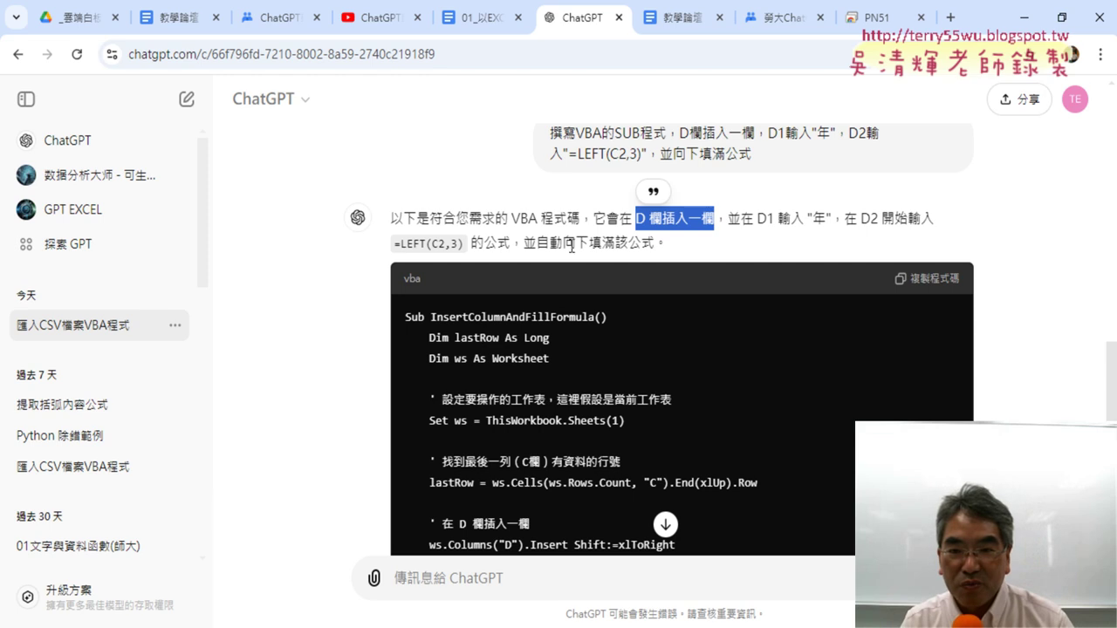
double_click(530, 244)
drag(529, 244, 666, 244)
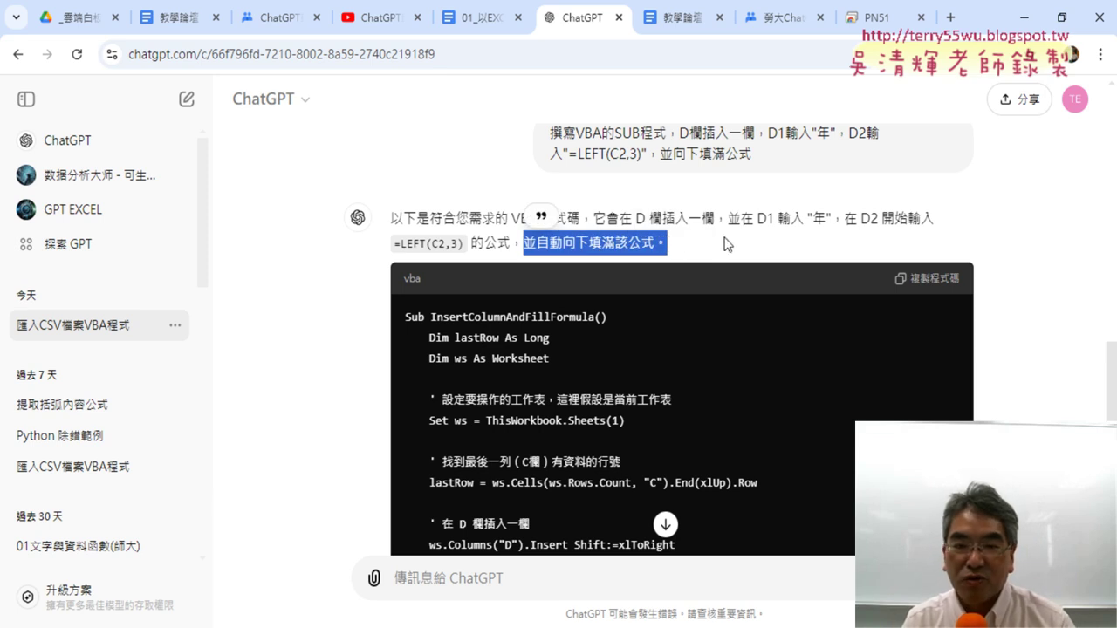
scroll(725, 238, down, 1)
scroll(726, 238, down, 1)
scroll(725, 239, down, 1)
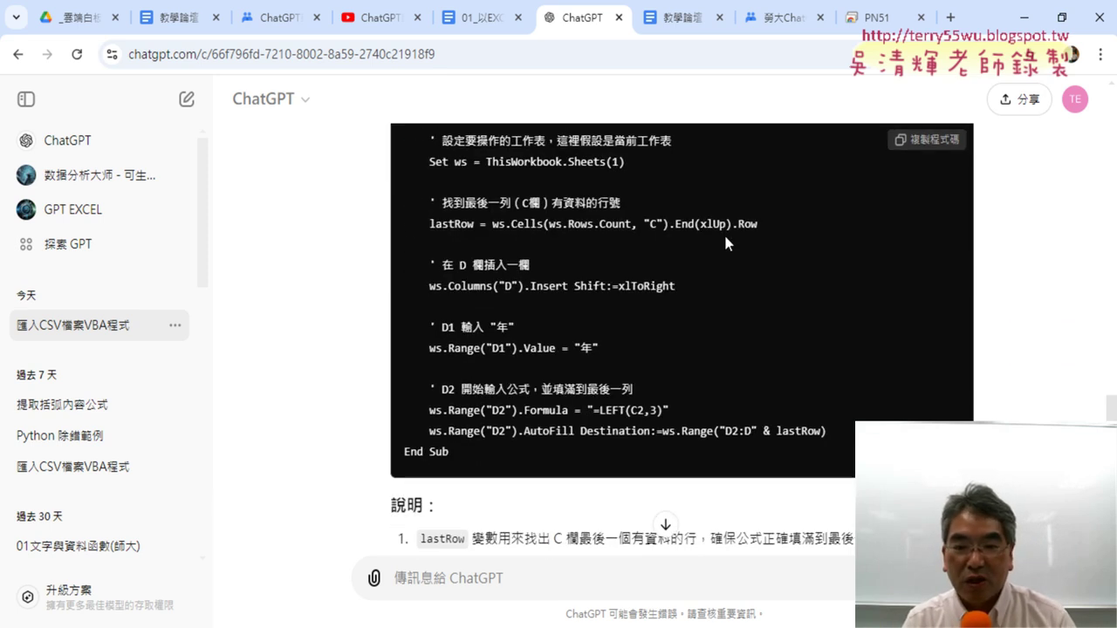
scroll(725, 238, up, 1)
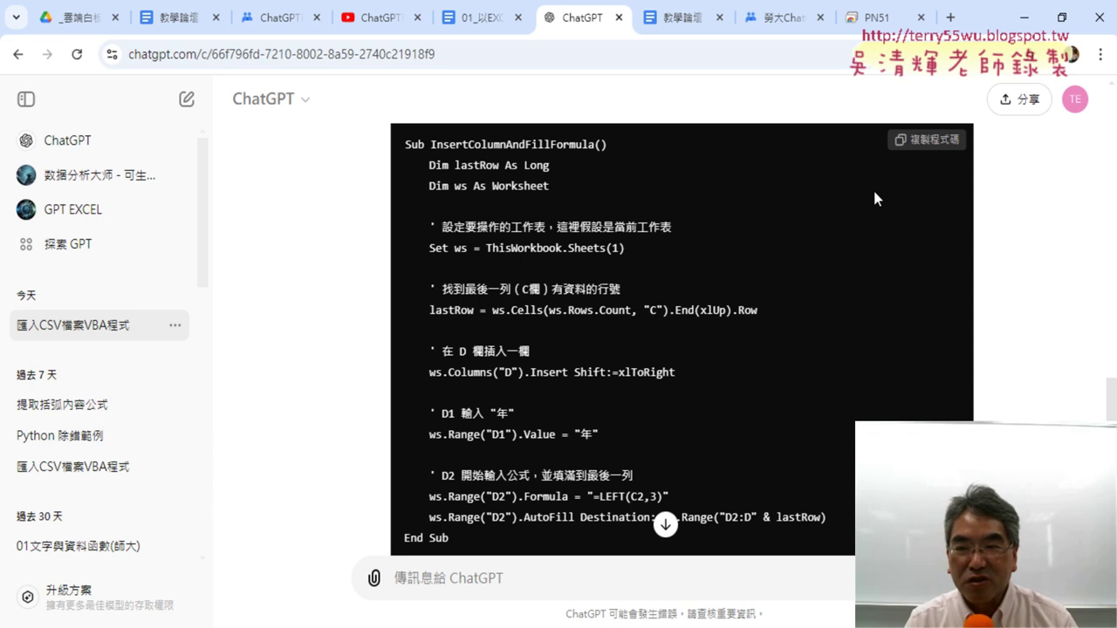
click(934, 142)
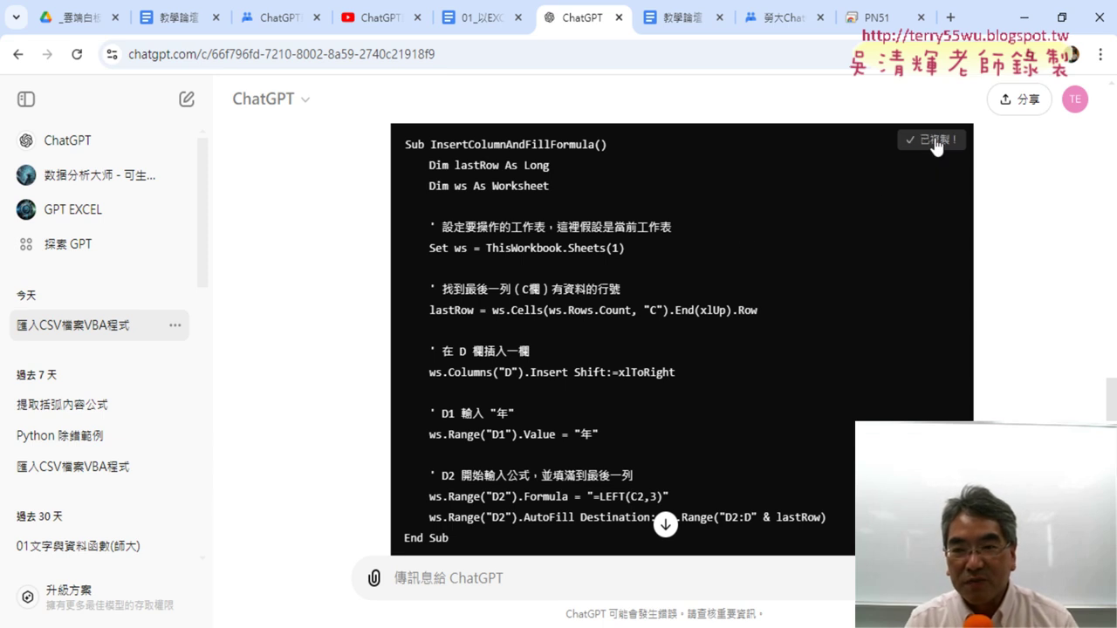
click(1024, 18)
Paste the copied InsertColumnAndFillFormula code into Module1 after ImportCSV's End Sub.
click(31, 83)
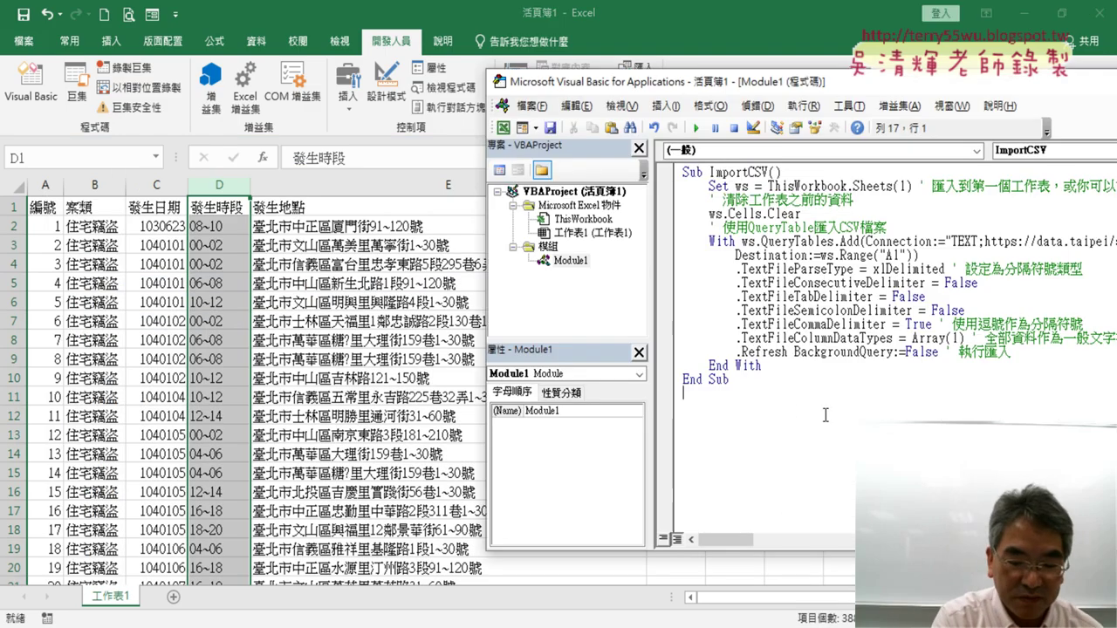
key(ctrl+v)
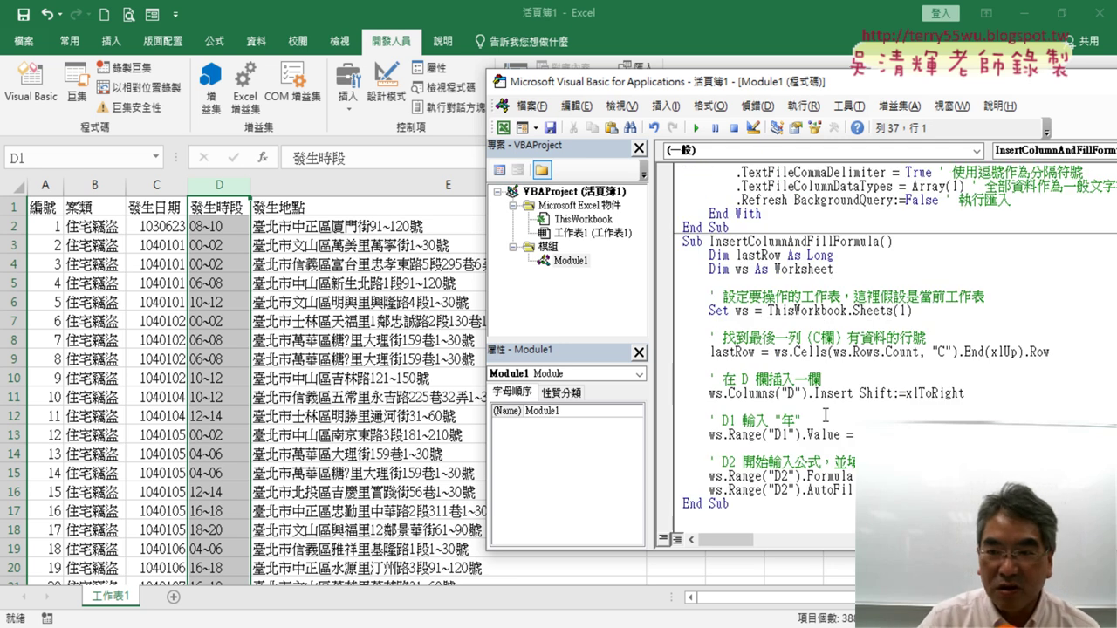
scroll(793, 349, up, 3)
click(571, 260)
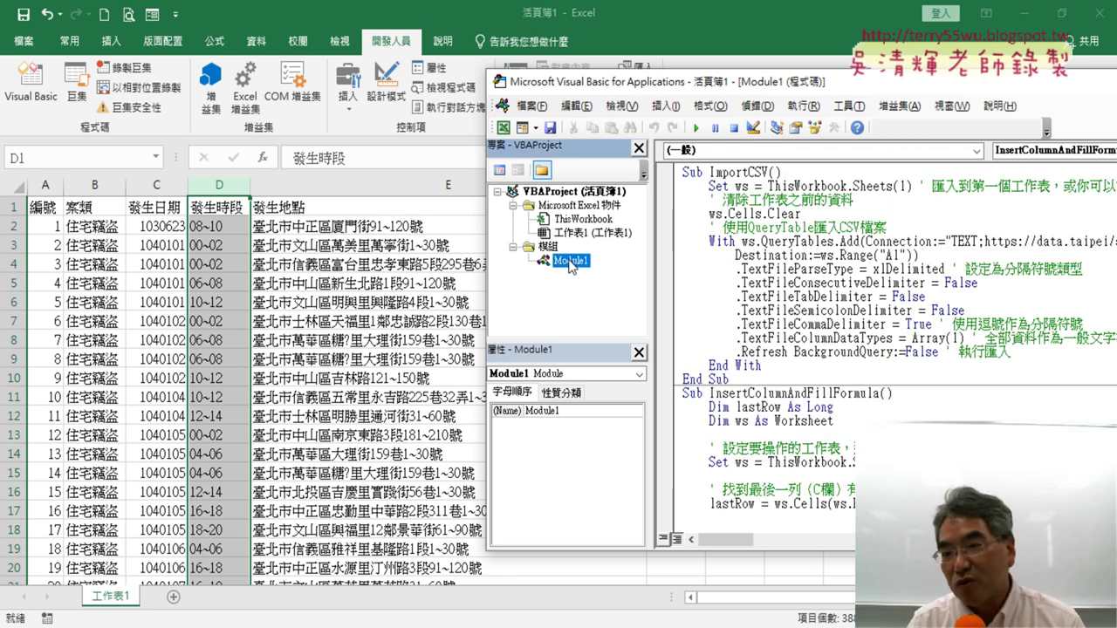
click(696, 173)
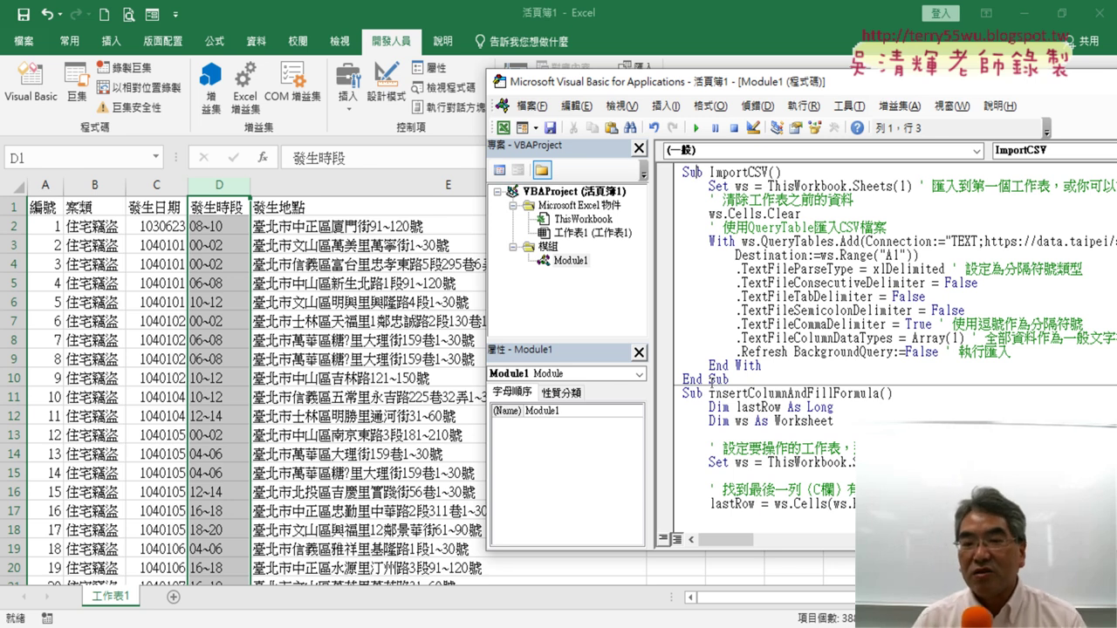
click(554, 261)
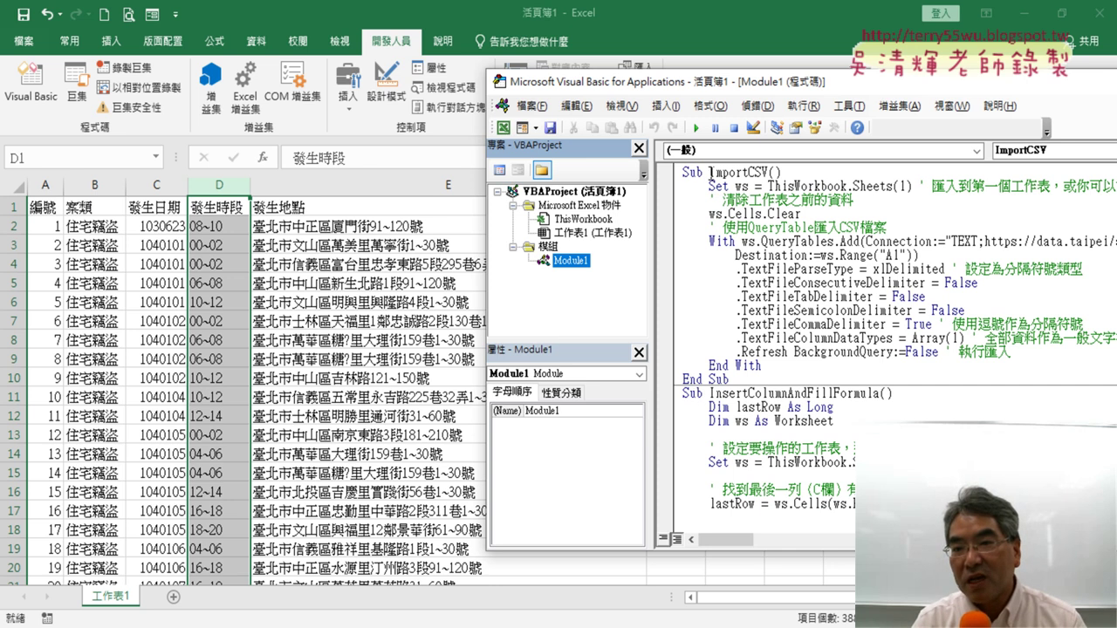
double_click(693, 173)
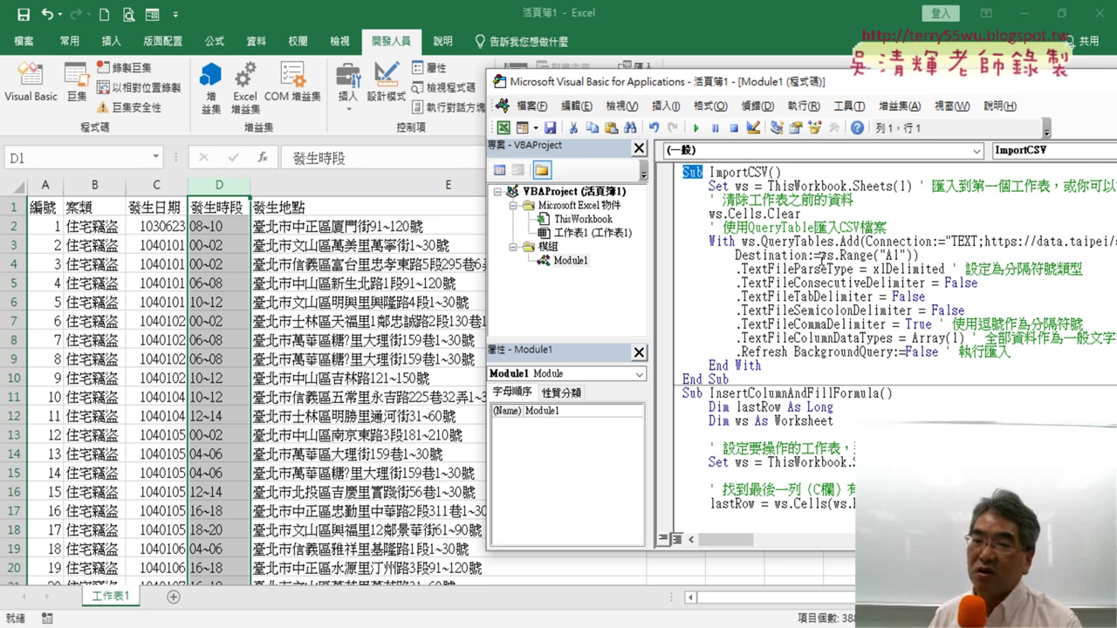
scroll(813, 366, down, 4)
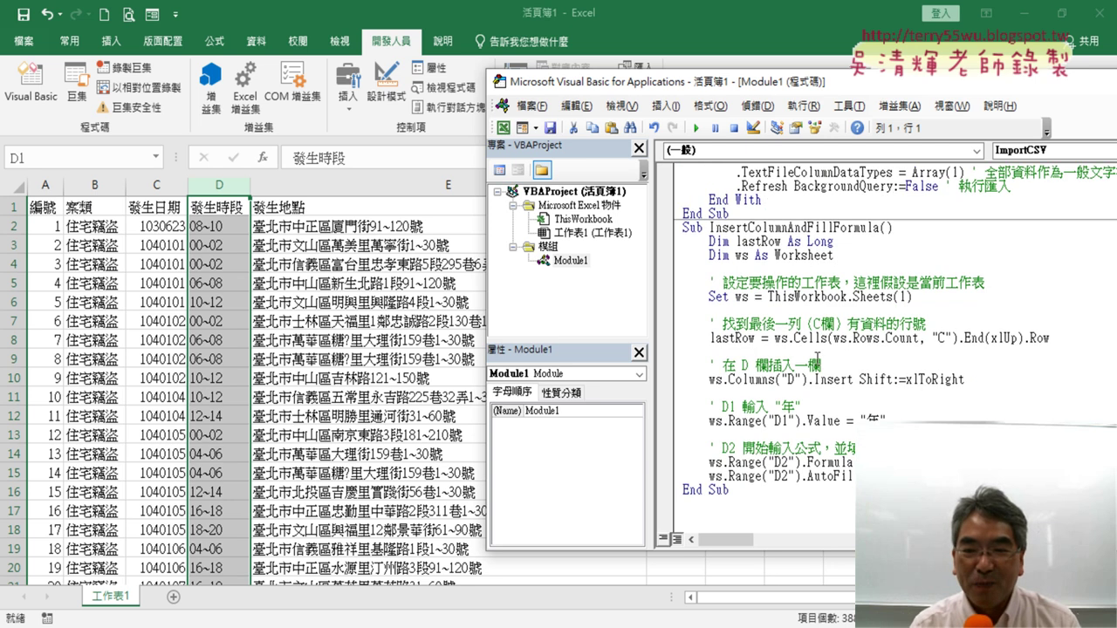
scroll(816, 354, down, 1)
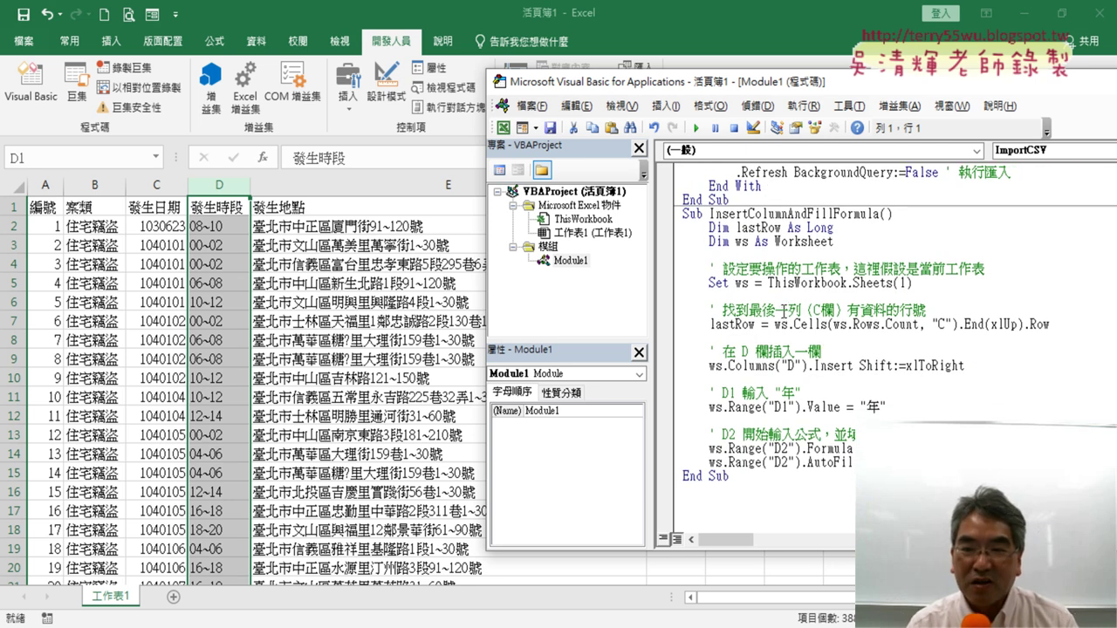
click(763, 295)
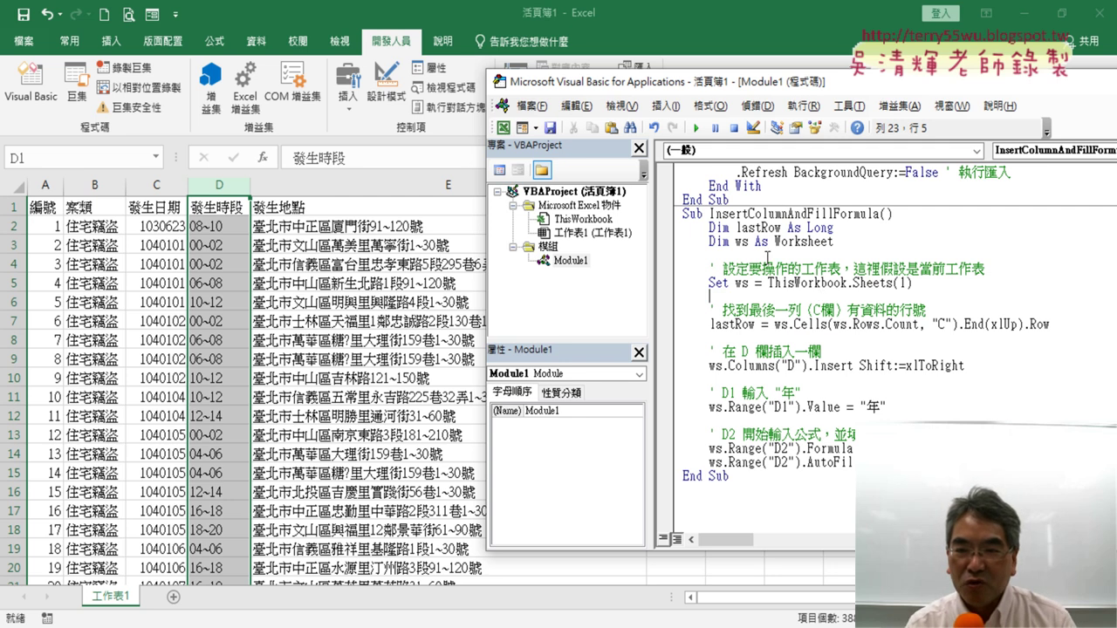
Delete the two Dim declaration lines from the InsertColumnAndFillFormula macro.
drag(748, 255, 690, 229)
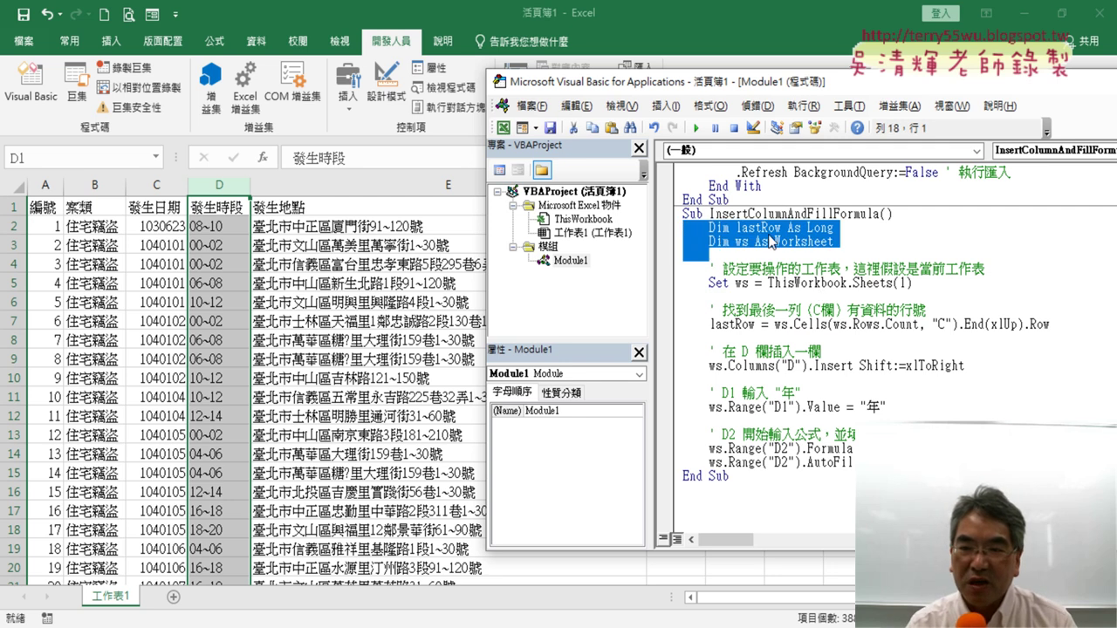
click(711, 229)
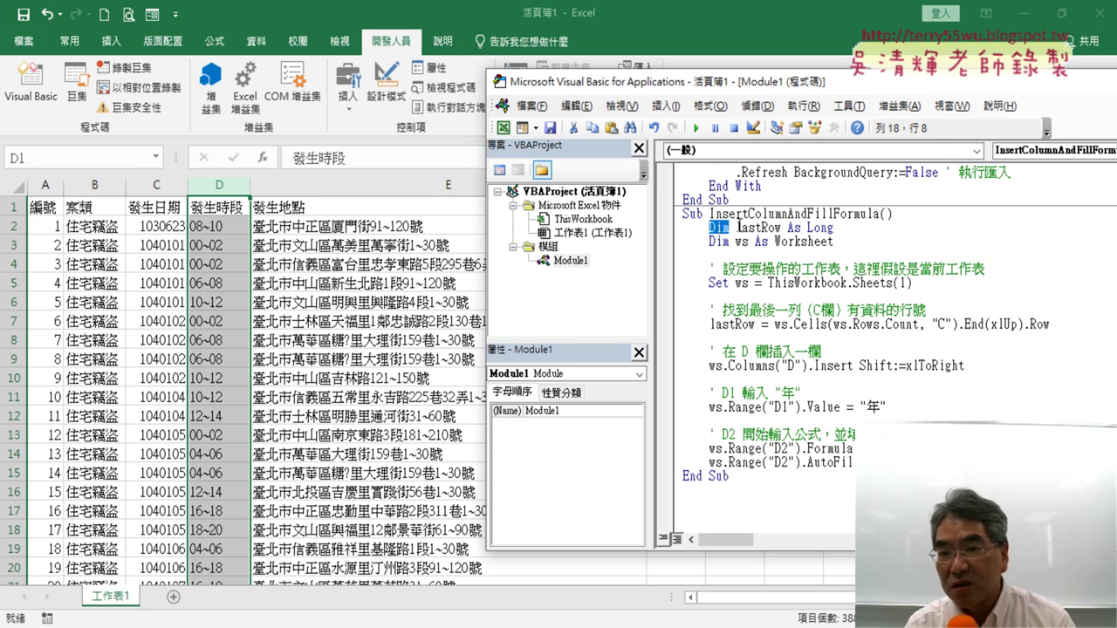
mouse_move(739, 227)
mouse_down()
mouse_move(807, 228)
mouse_move(708, 228)
mouse_move(776, 228)
mouse_up()
click(762, 229)
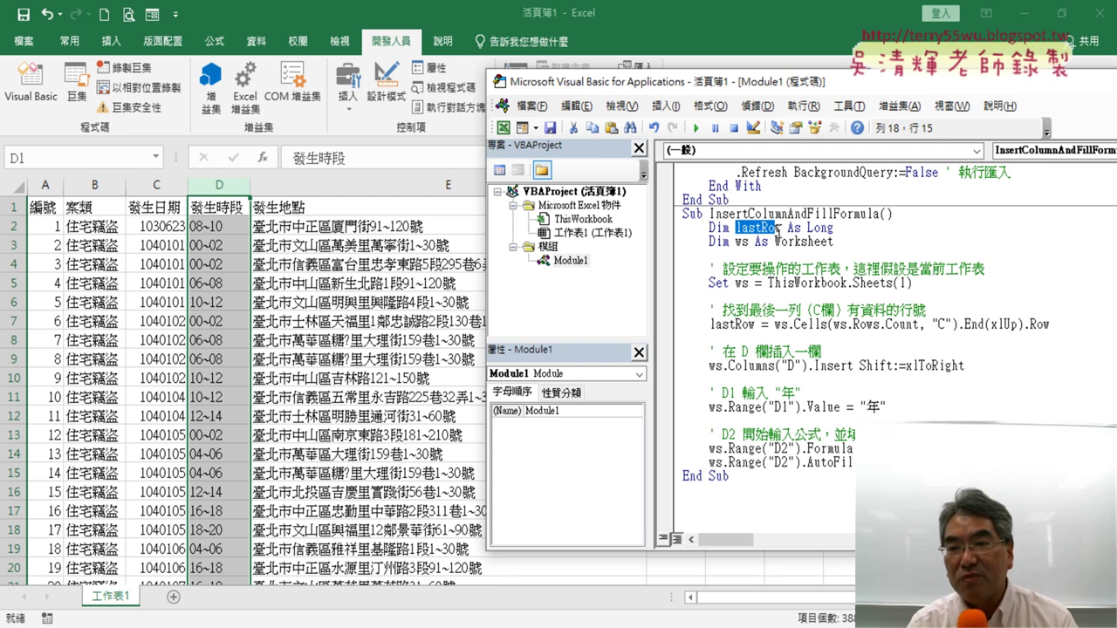
drag(837, 253, 687, 209)
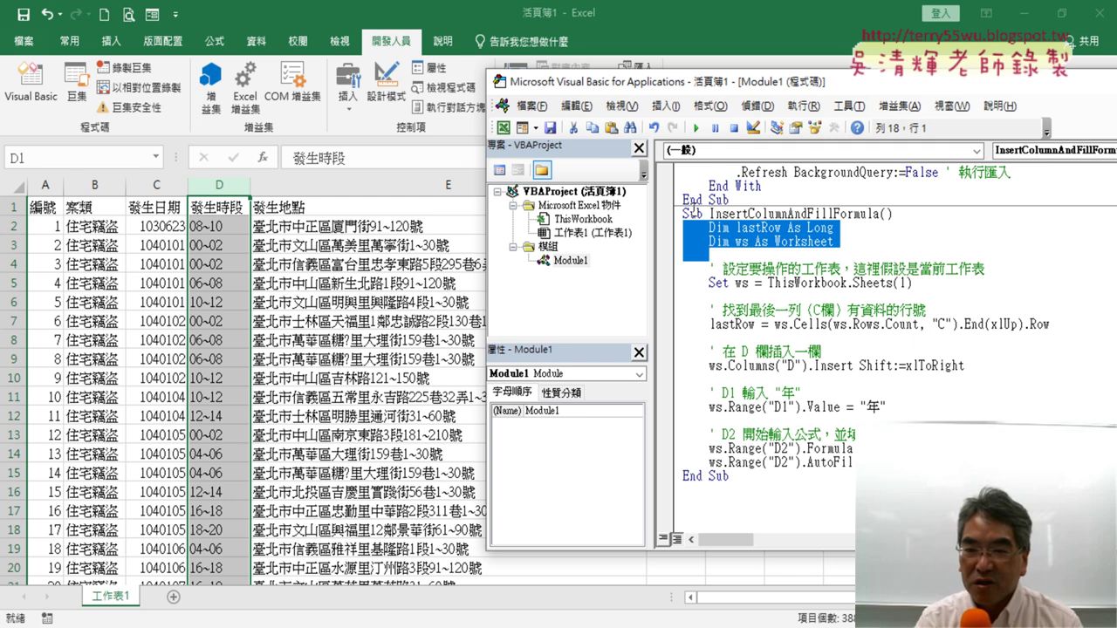
key(Delete)
key(Delete)
Remove the blank lines after the Set ws, lastRow, column-insert and D1 value statements.
scroll(694, 210, up, 1)
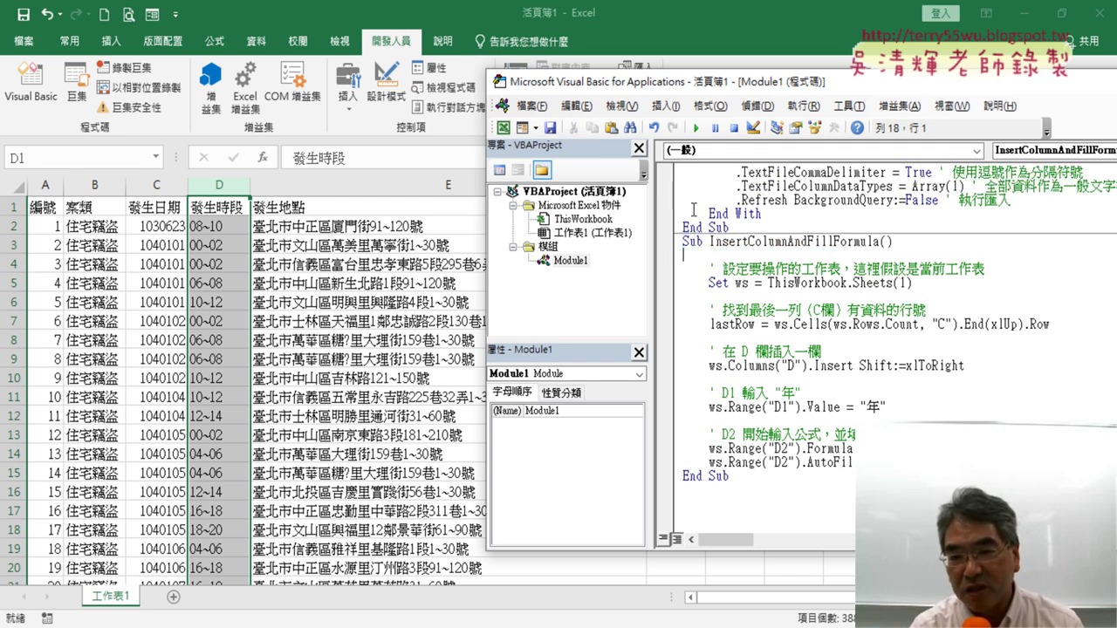
scroll(694, 210, up, 1)
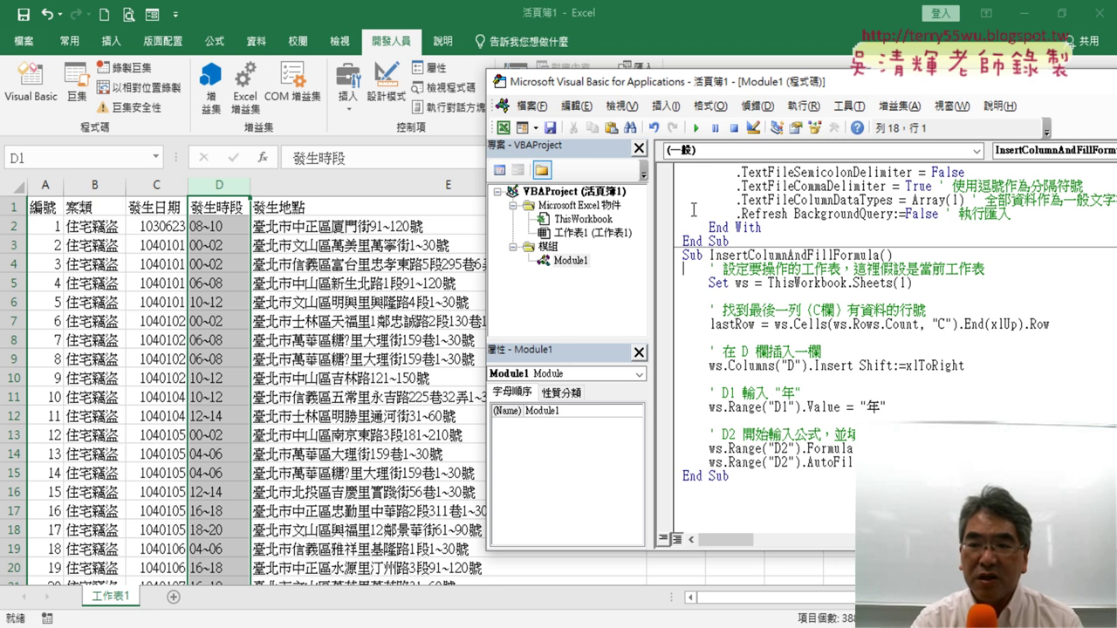
click(928, 286)
key(Delete)
scroll(932, 286, up, 1)
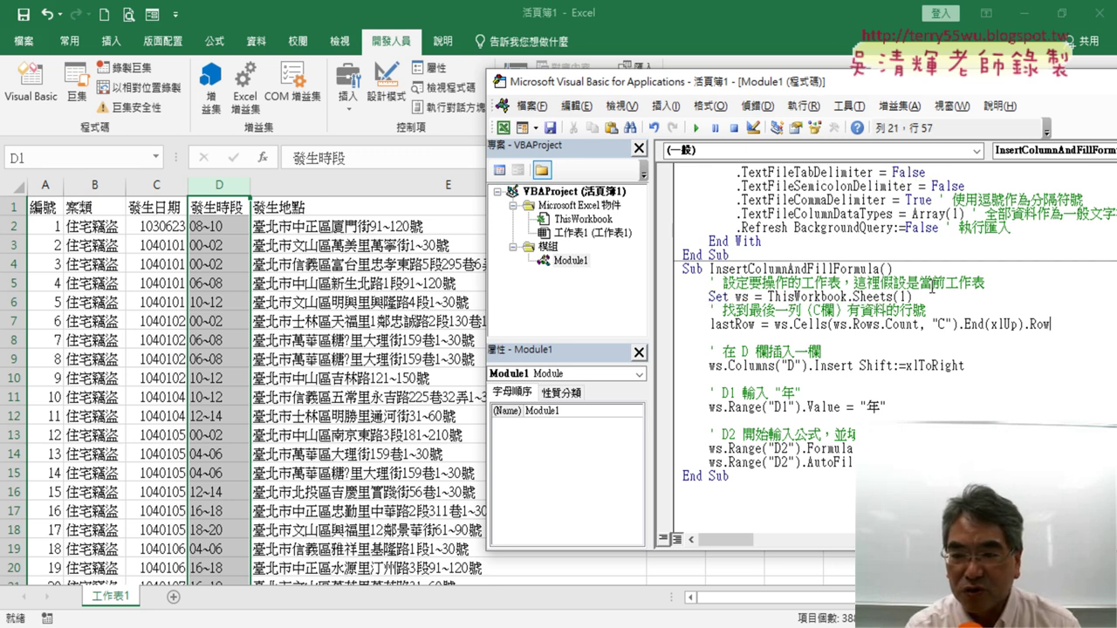
key(Delete)
scroll(932, 286, up, 1)
key(Down)
key(Down)
key(Delete)
scroll(932, 287, up, 1)
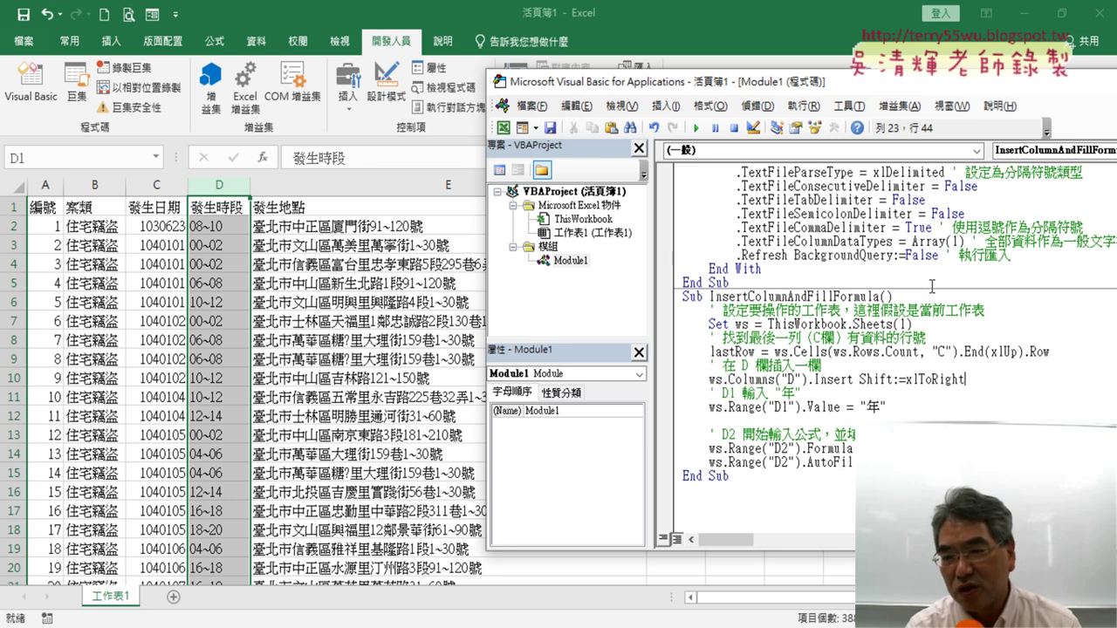
key(Down)
key(Down)
key(Delete)
scroll(932, 287, up, 1)
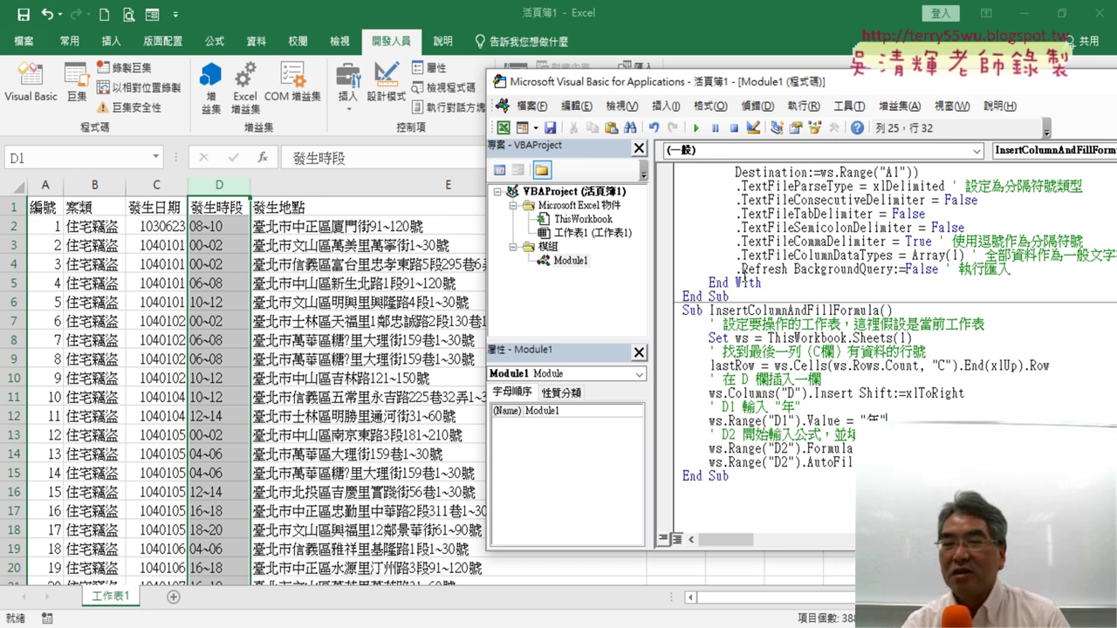
click(669, 324)
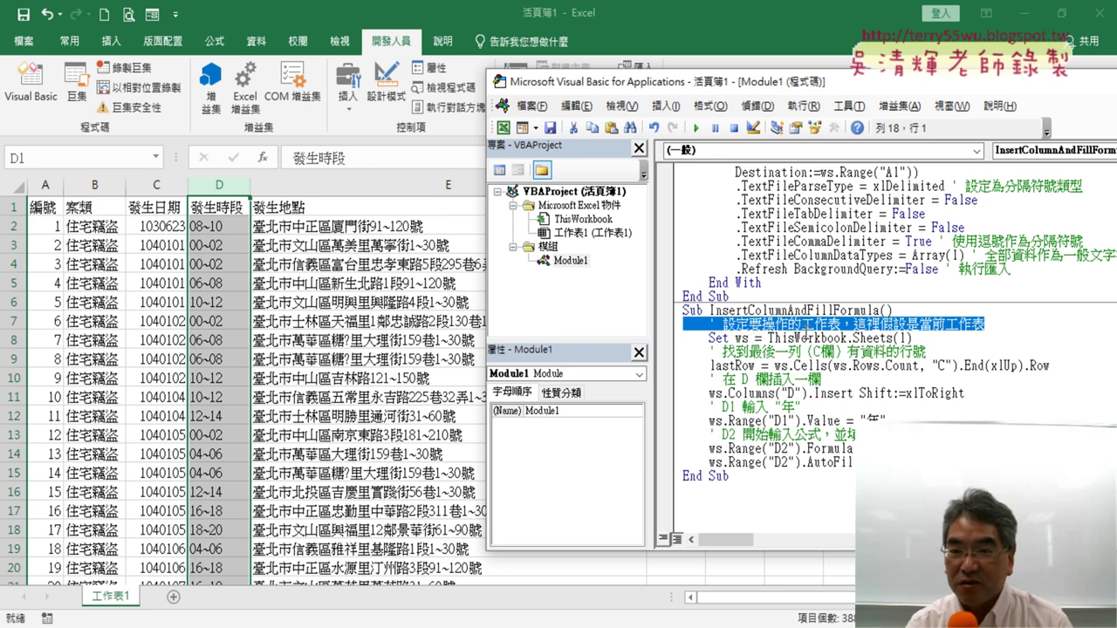
click(710, 324)
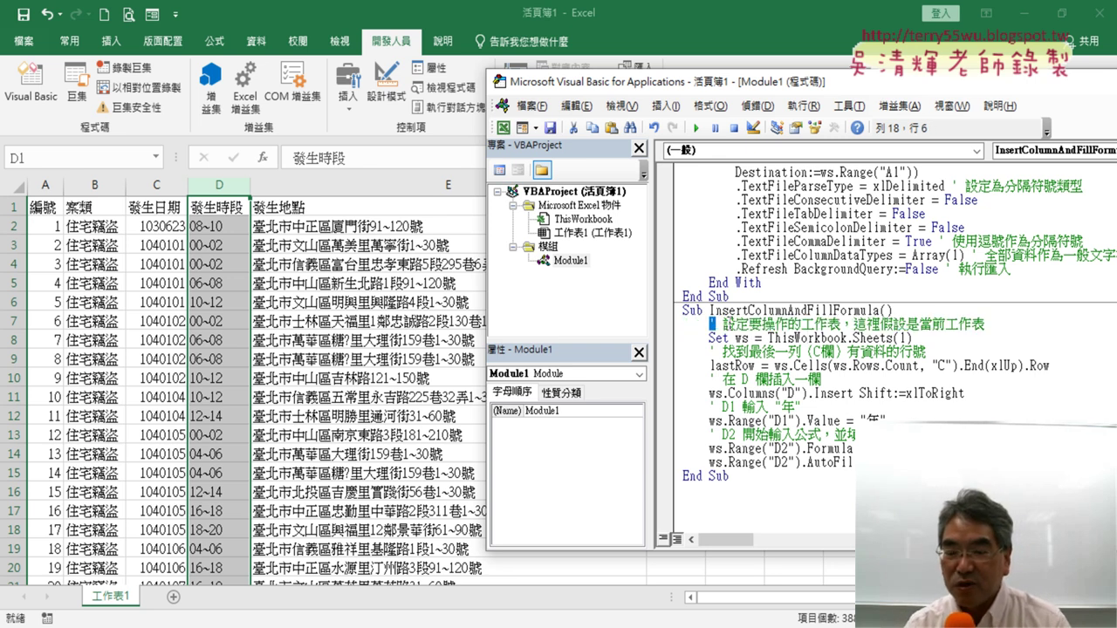
drag(713, 324, 1011, 330)
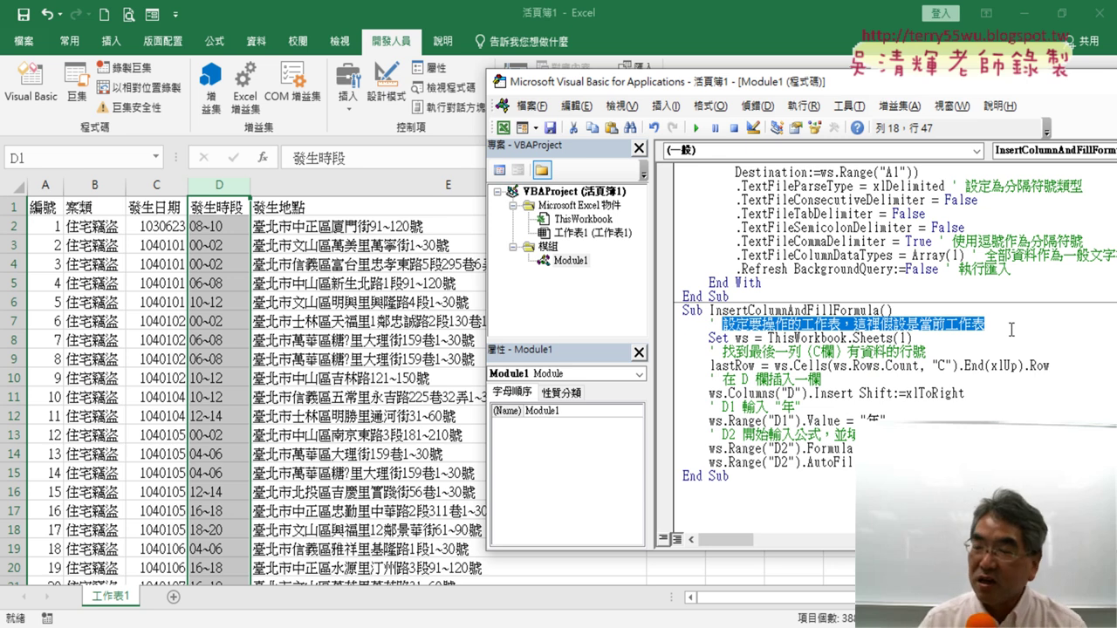
click(927, 336)
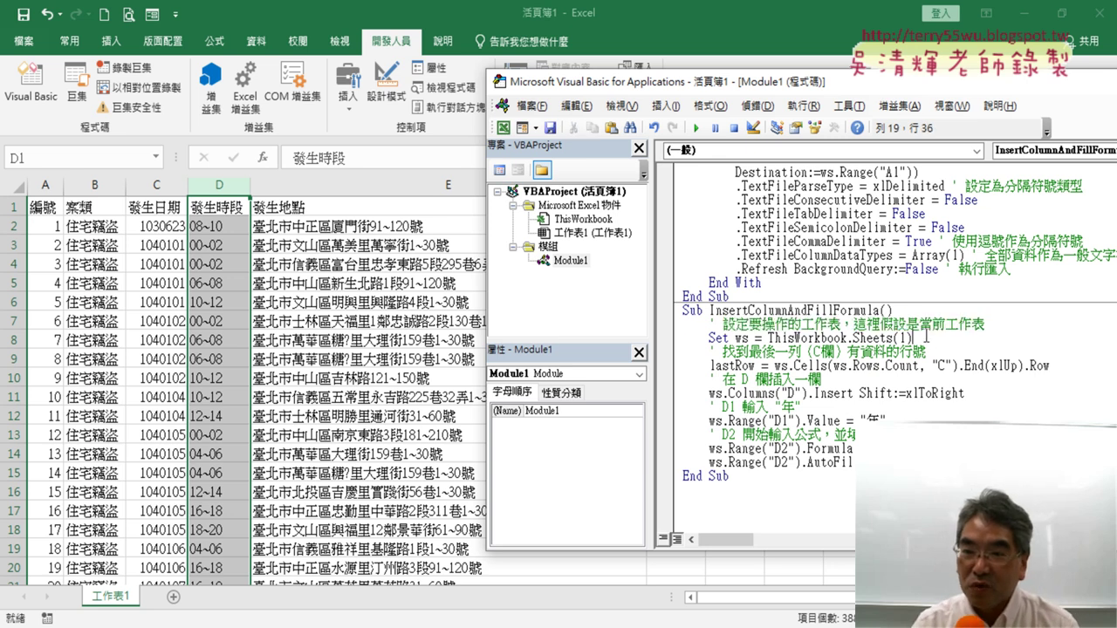
drag(768, 337, 913, 338)
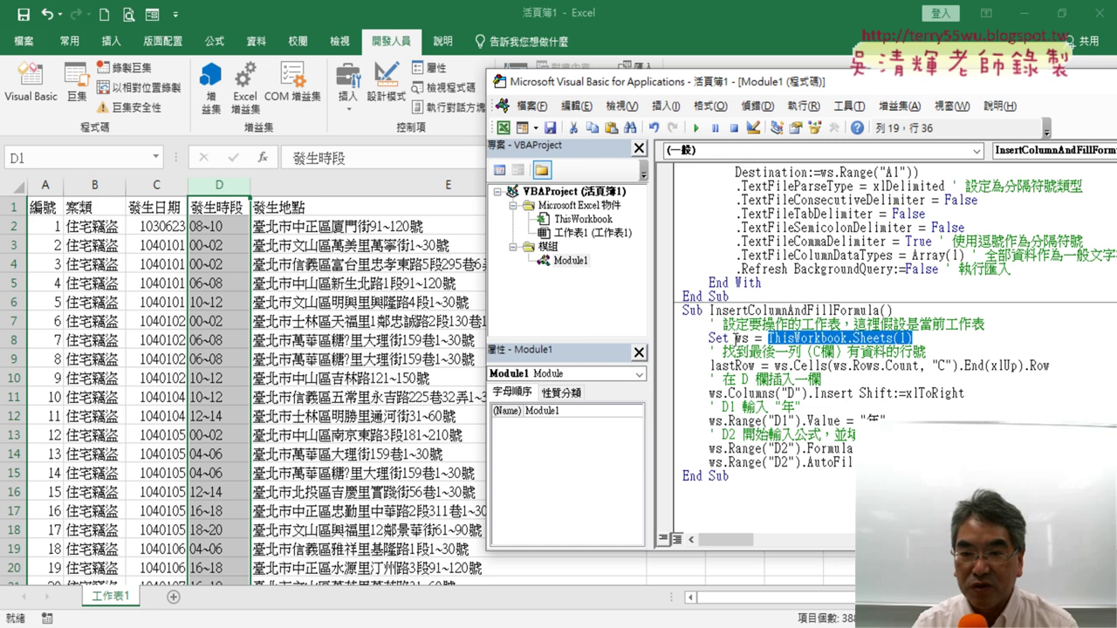
double_click(737, 338)
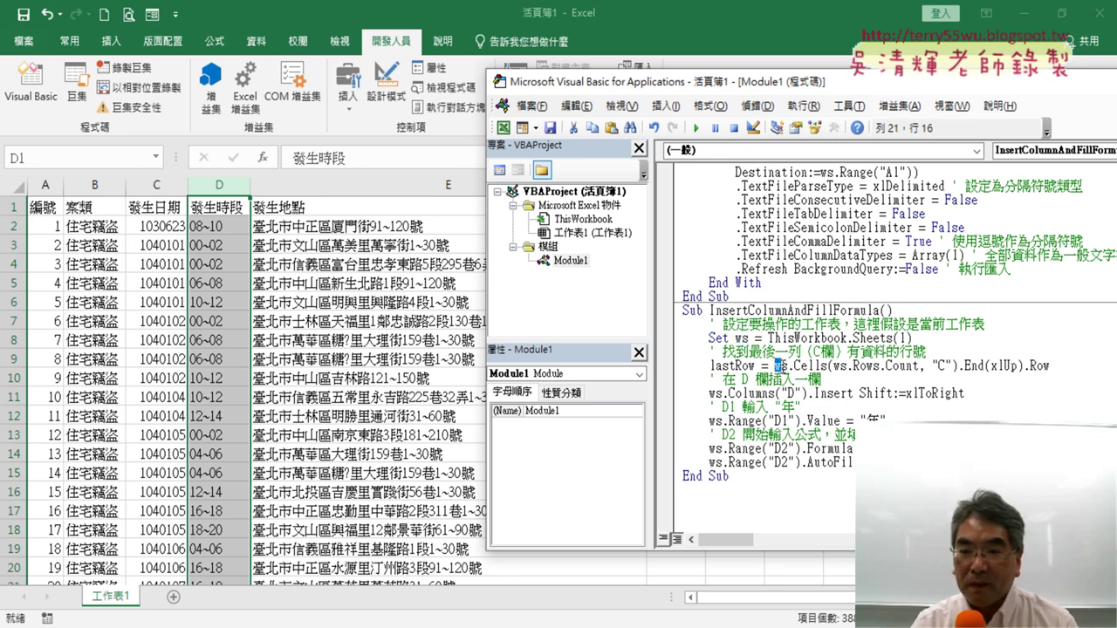
double_click(780, 367)
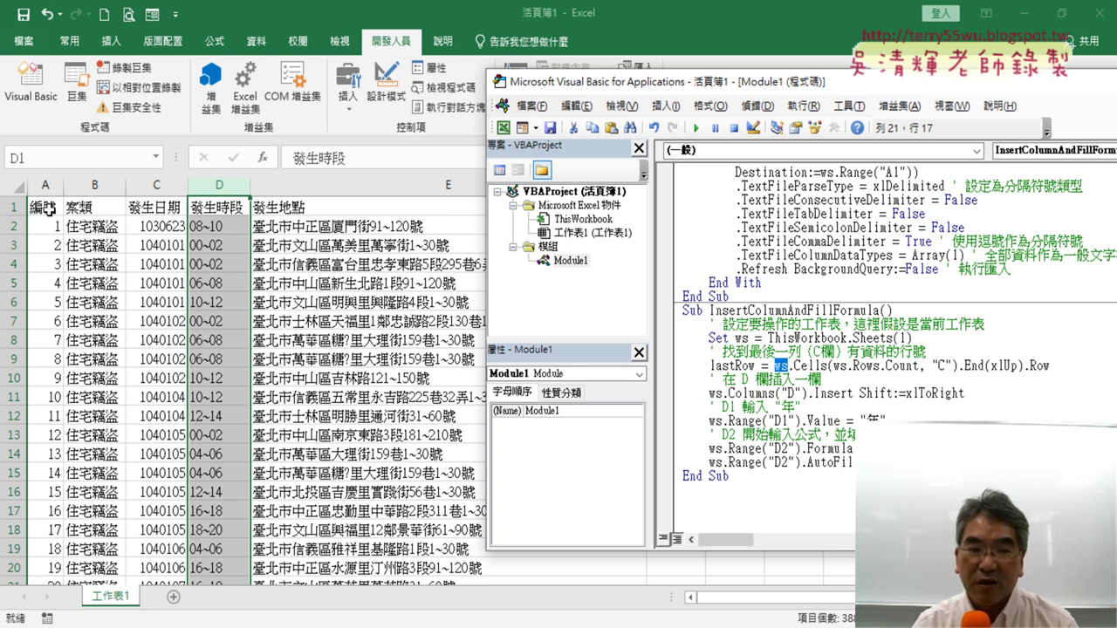
Highlight ws and Rows.Count in the macro's lastRow line.
click(49, 208)
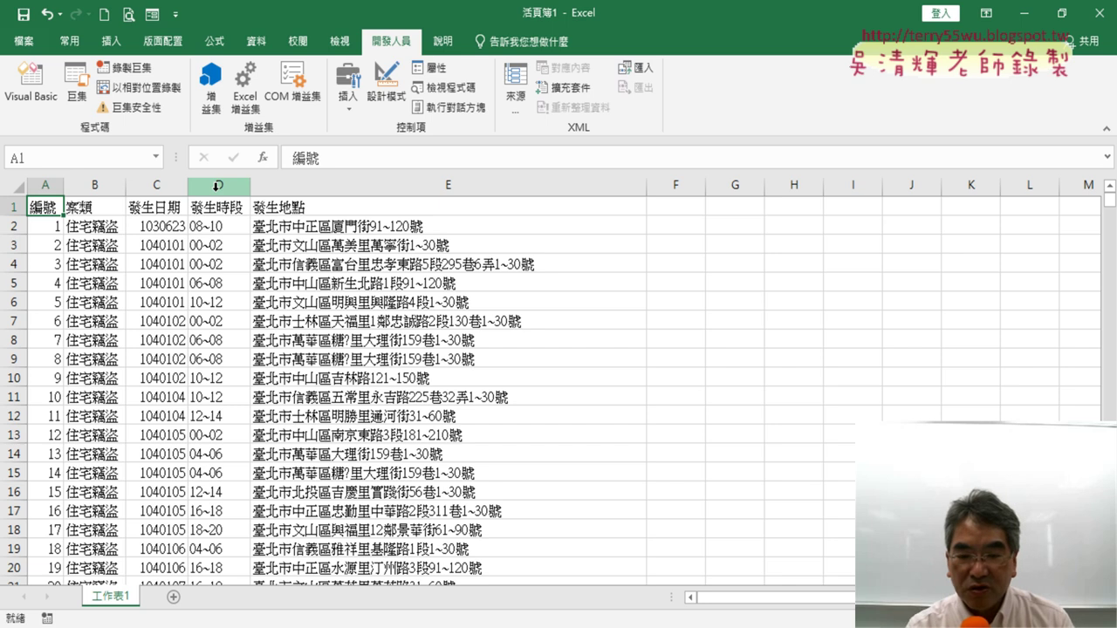
click(31, 83)
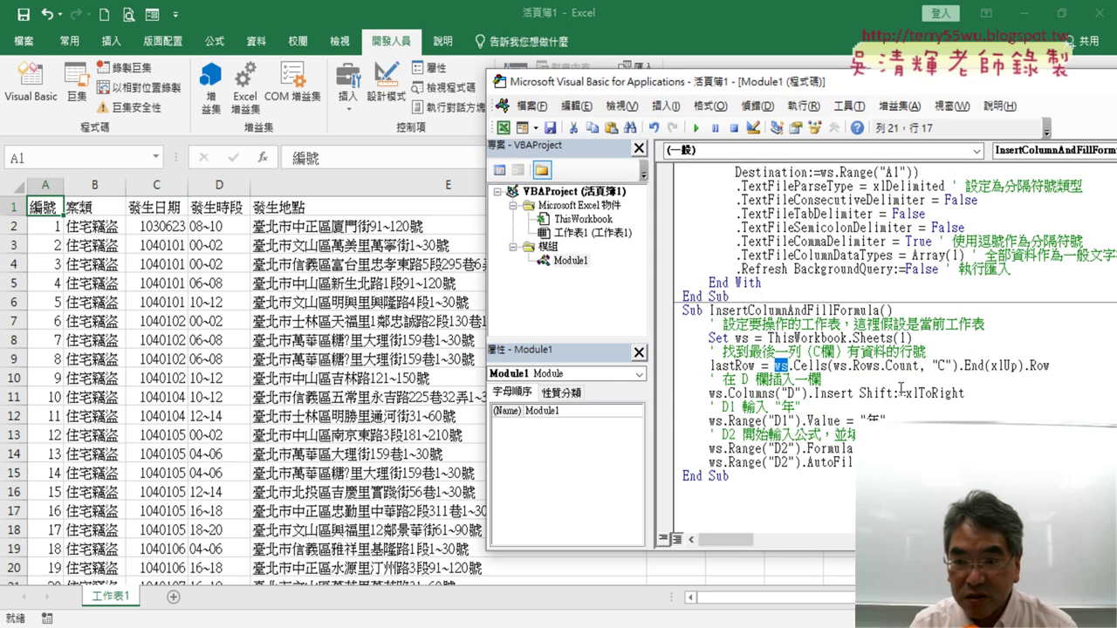
click(836, 367)
double_click(836, 366)
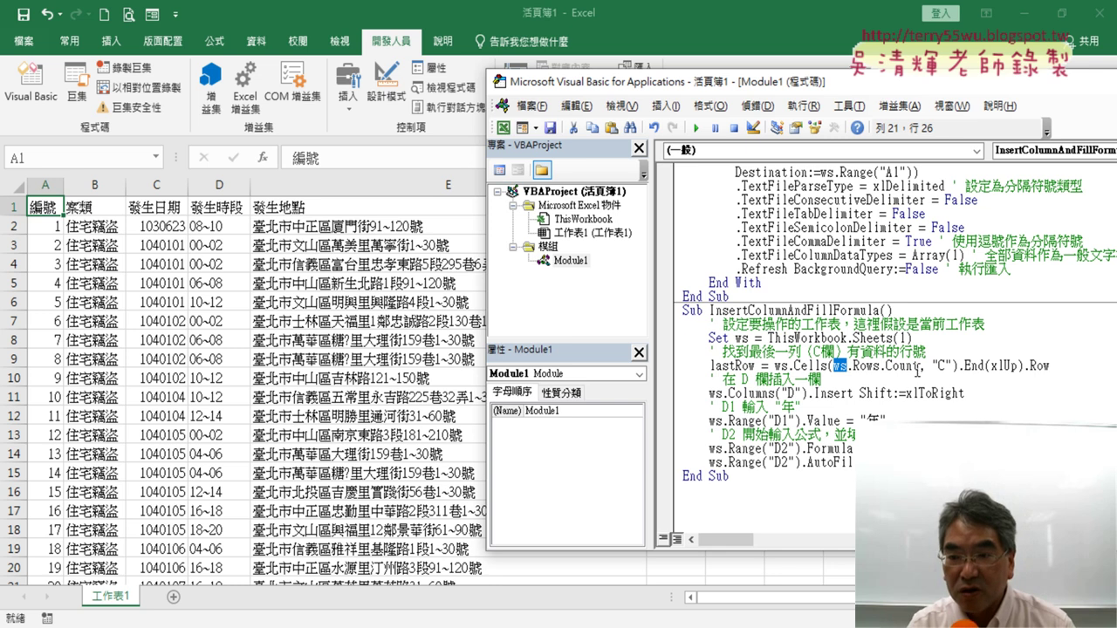
drag(918, 367, 854, 368)
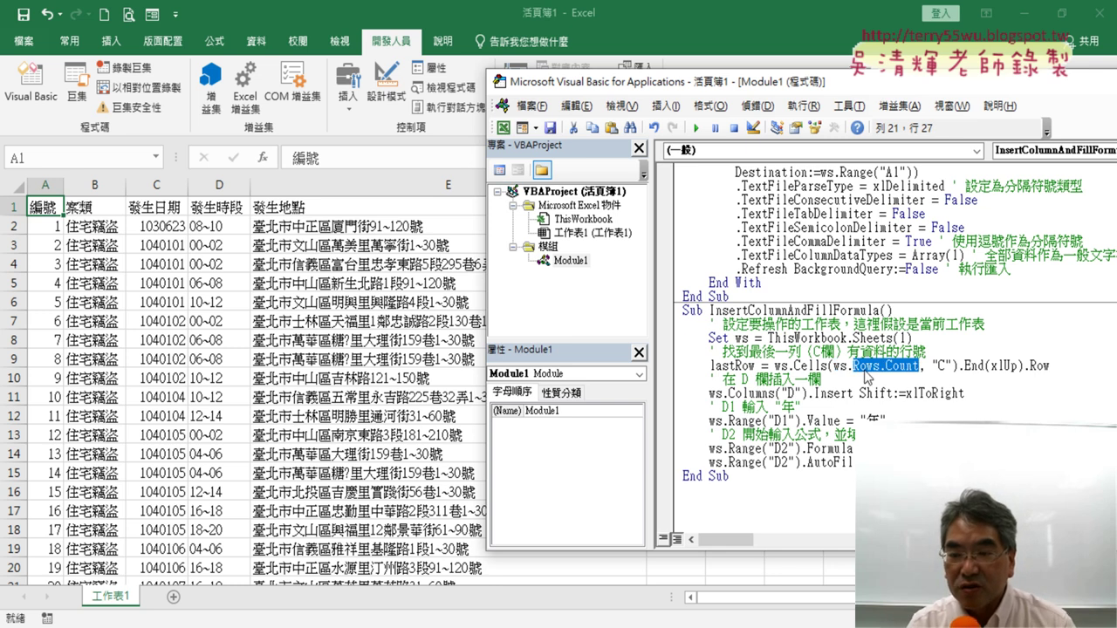
Find the sheet's last filled row, 3887, with Ctrl+Down and Ctrl+Up, then return to the code.
click(44, 207)
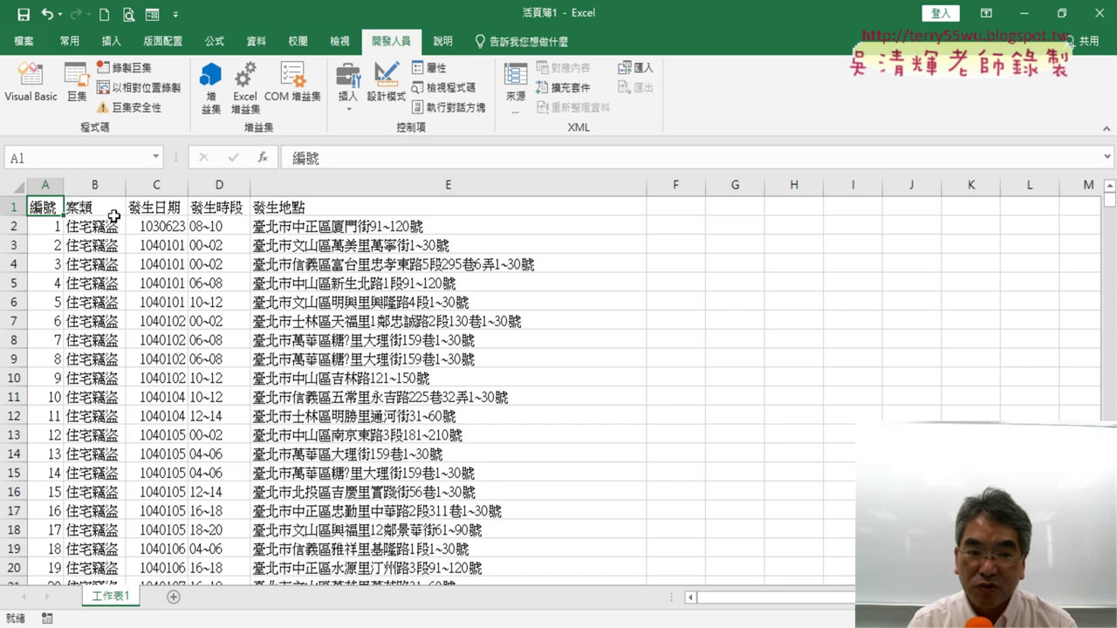
key(ctrl+Down)
key(ctrl+Down)
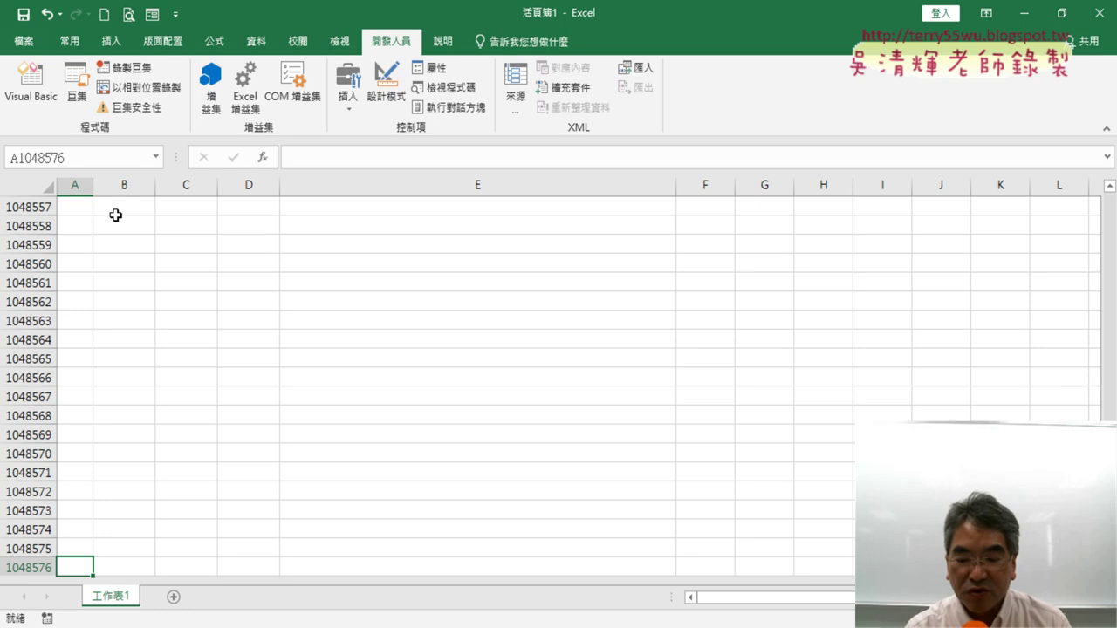
key(ctrl+Up)
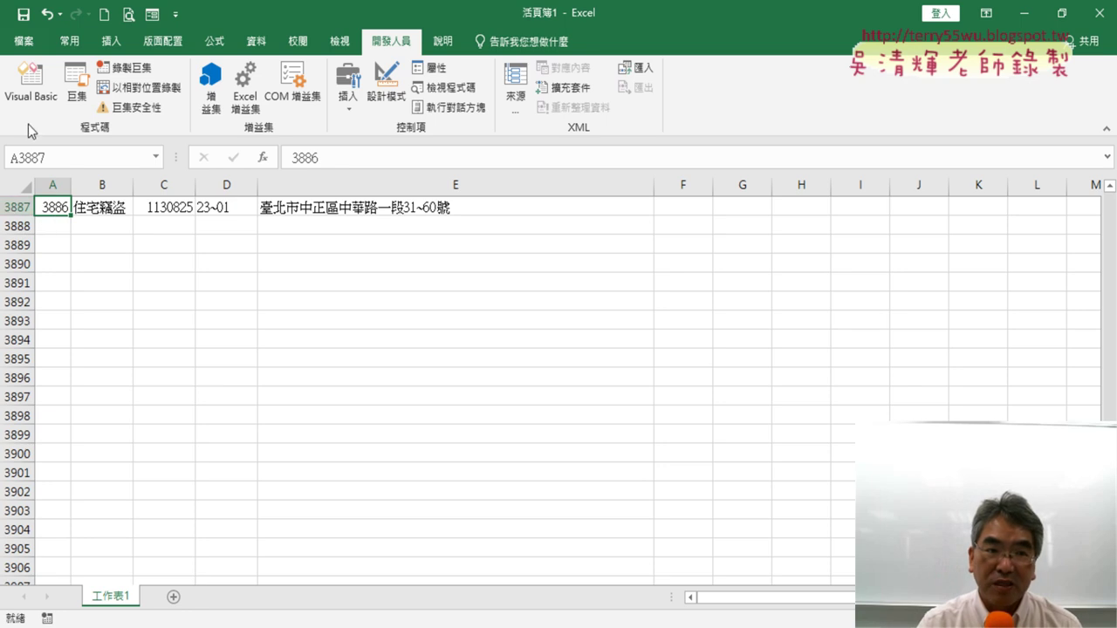
click(31, 87)
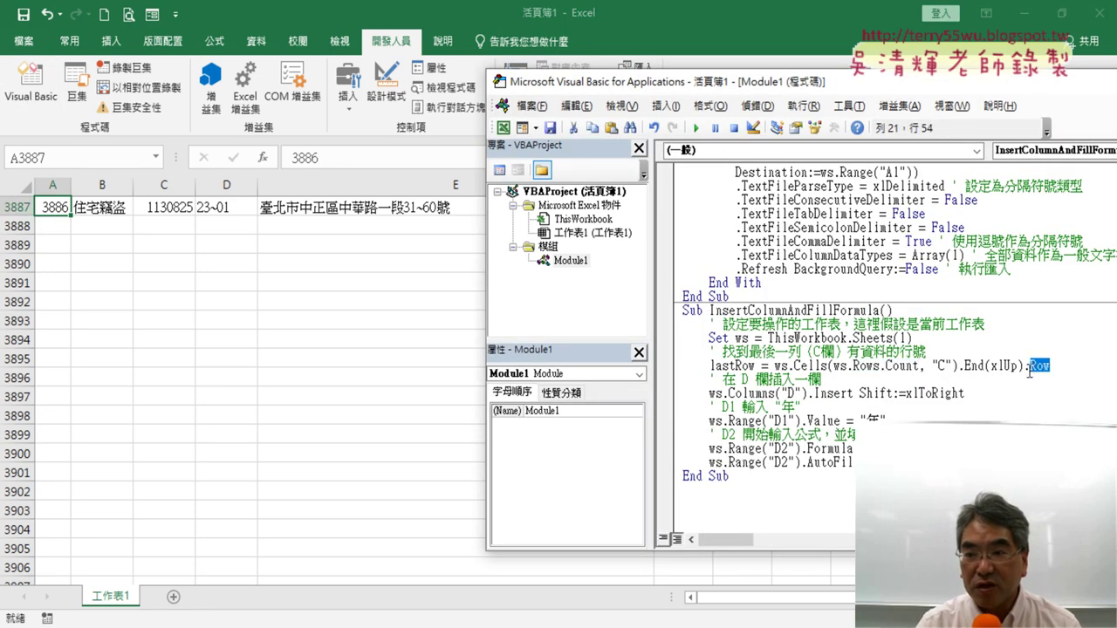
drag(1052, 367, 965, 366)
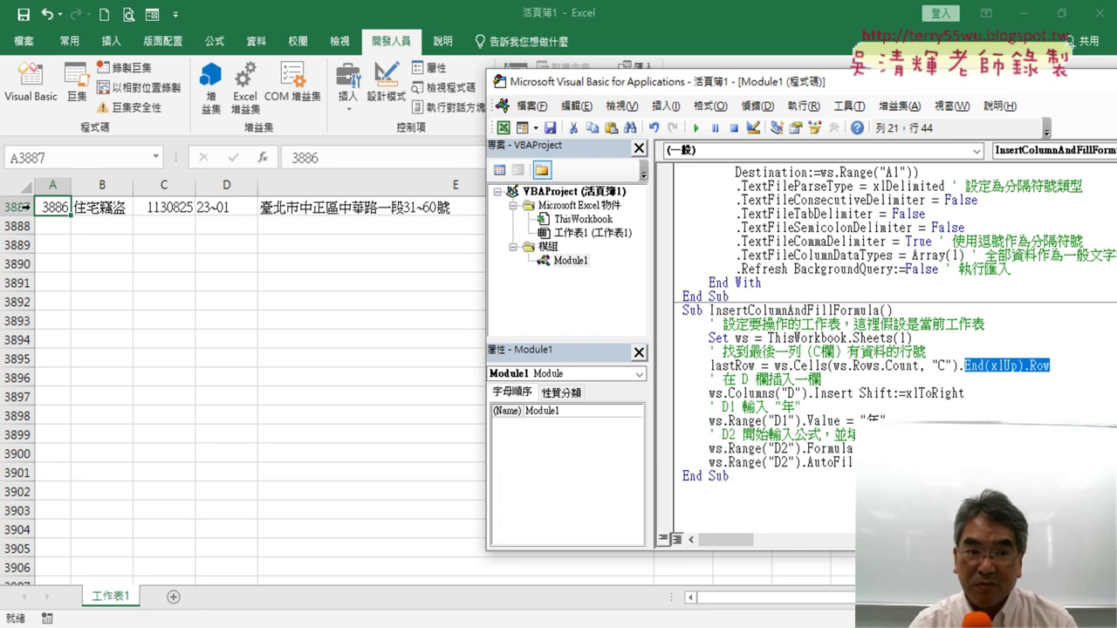
drag(756, 365, 708, 367)
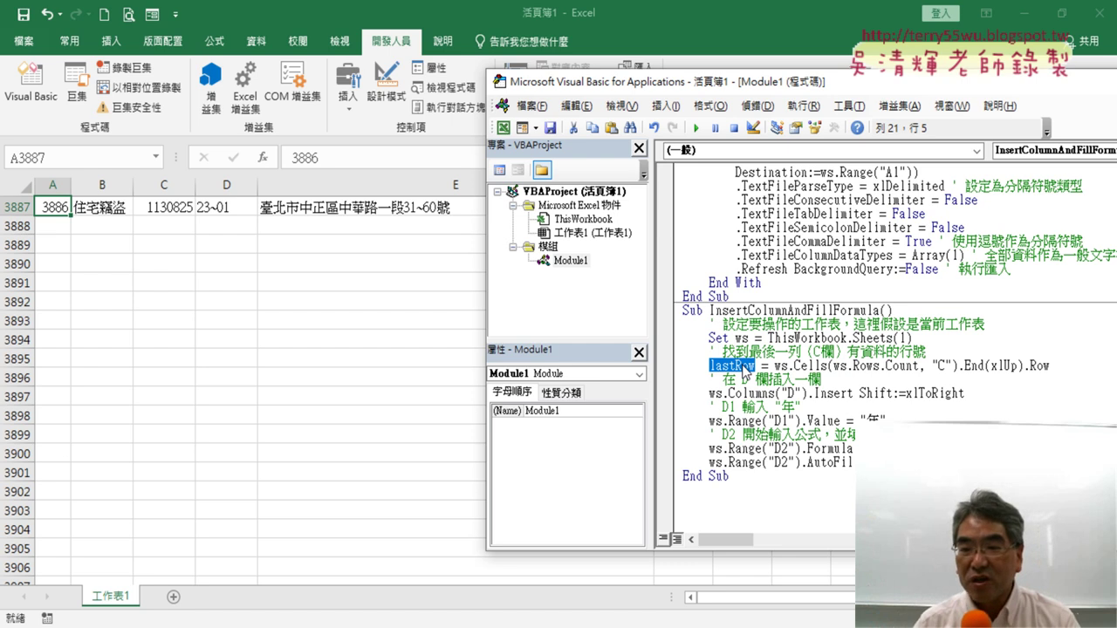
drag(1050, 366, 776, 365)
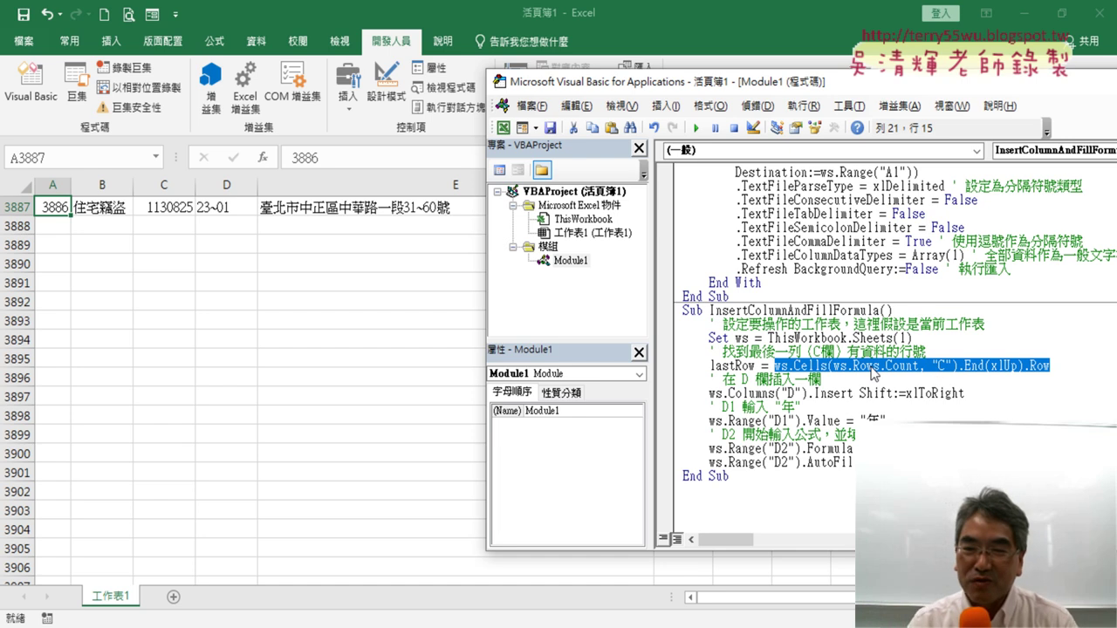
Highlight .Insert, the D1 年 Value statement, D2's .Formula and .AutoFill in the macro.
click(863, 394)
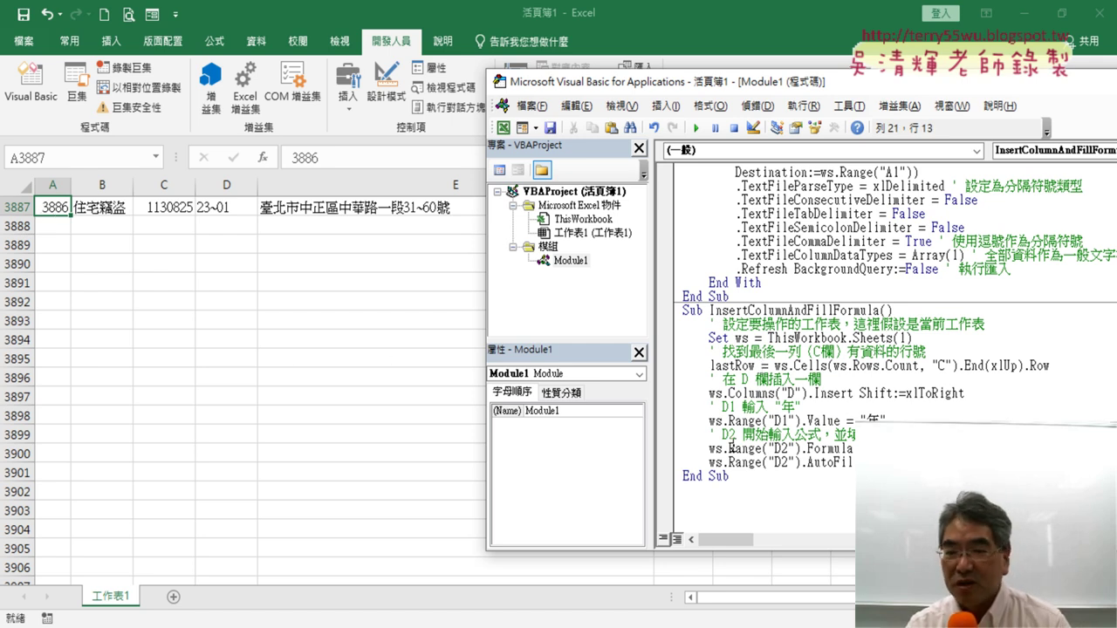
drag(852, 393, 809, 394)
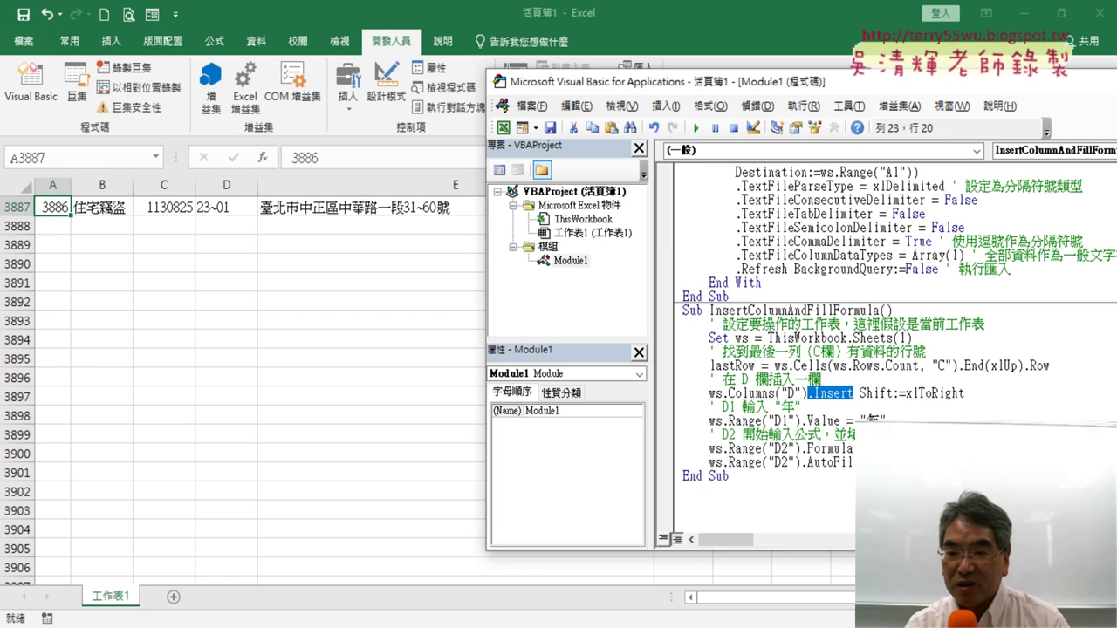
double_click(876, 420)
click(778, 420)
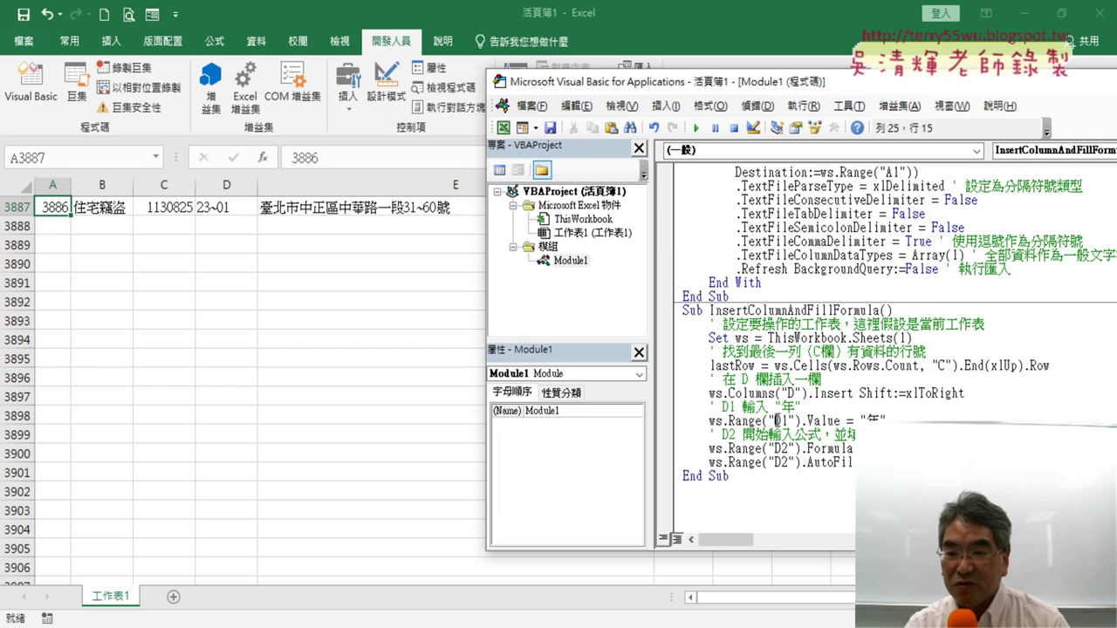
drag(893, 420, 713, 420)
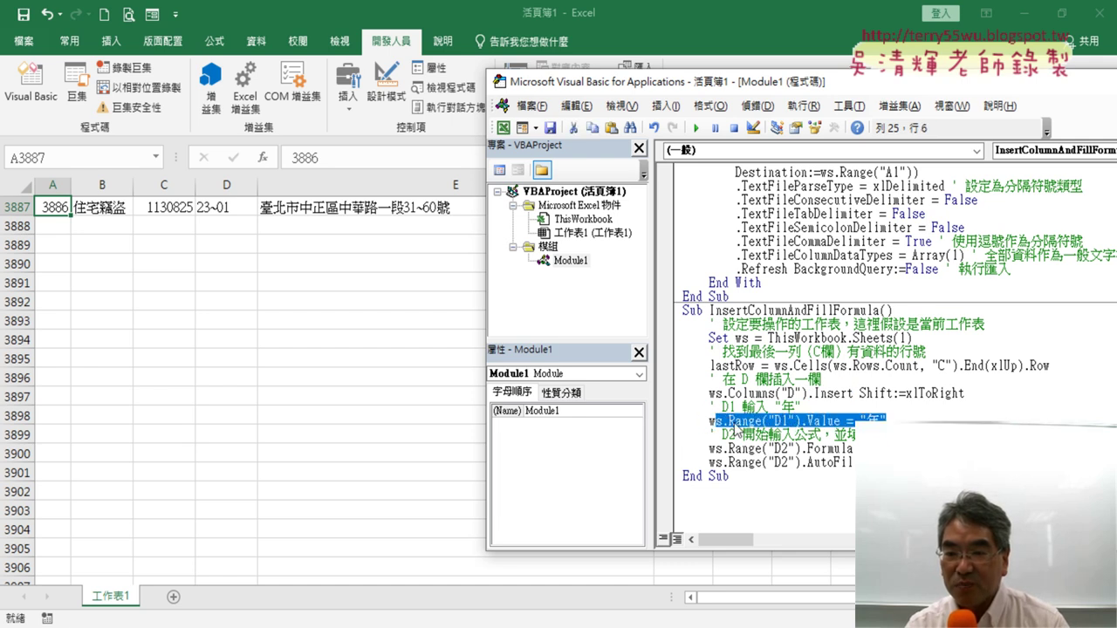
click(879, 449)
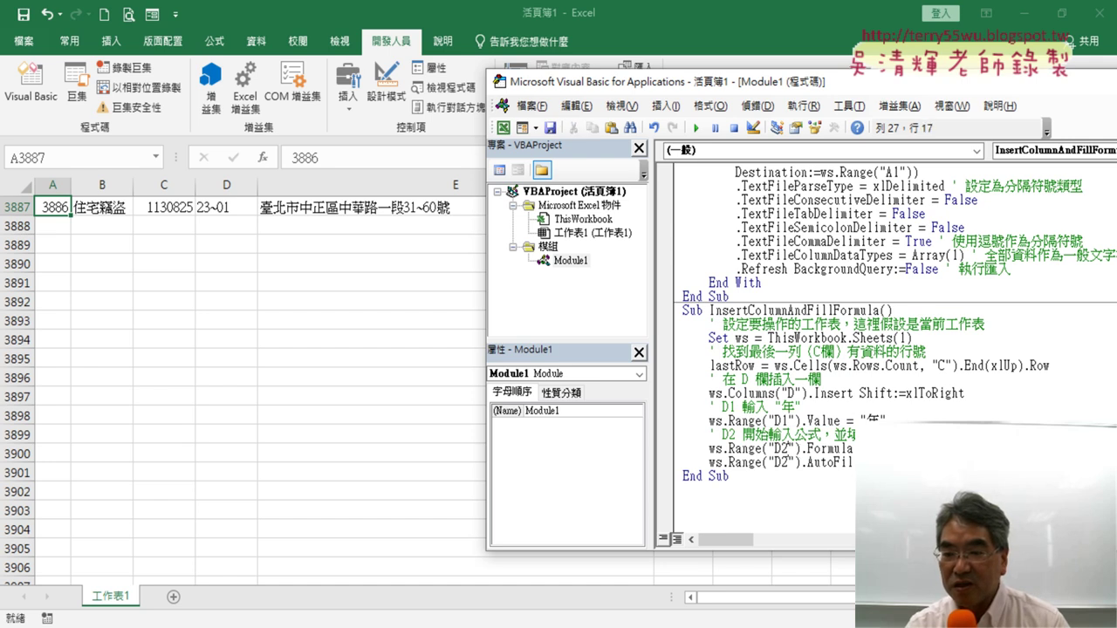
double_click(778, 449)
drag(854, 449, 802, 449)
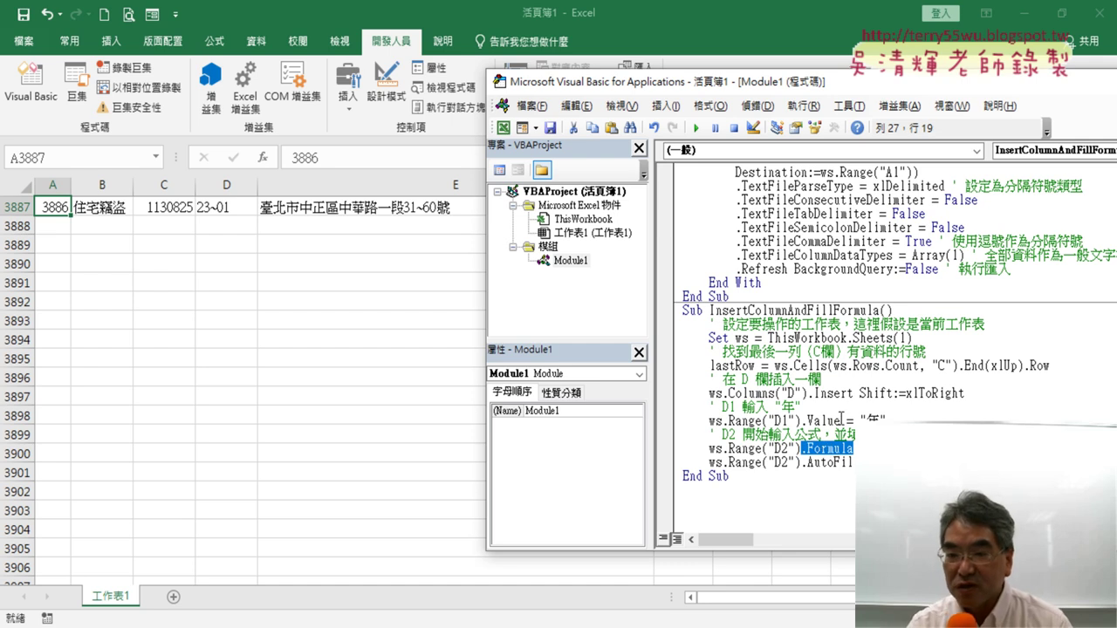
double_click(823, 421)
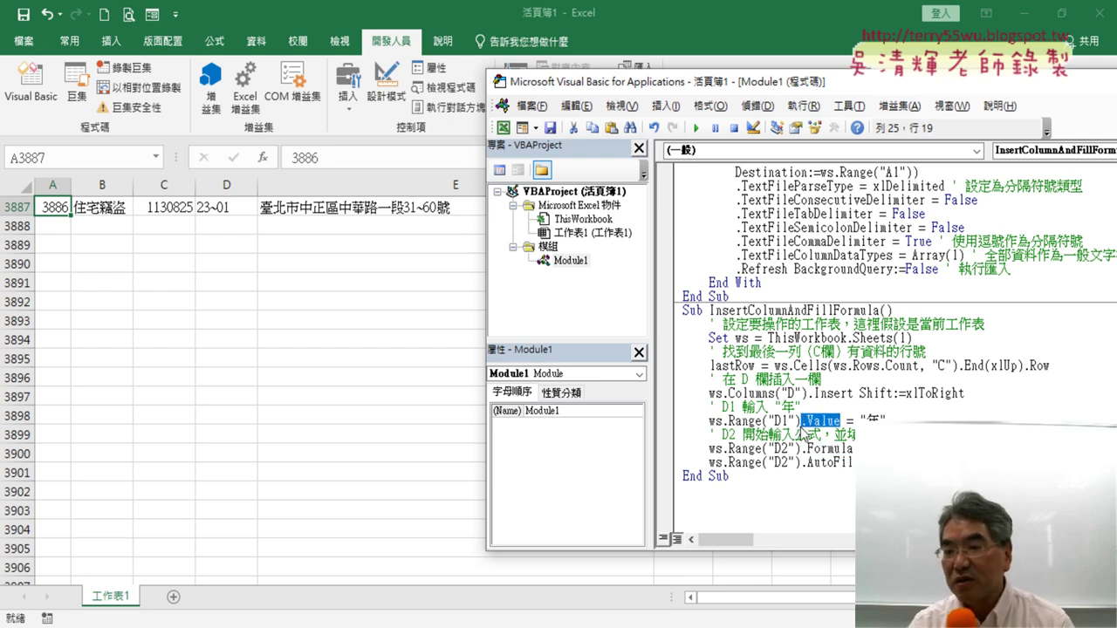
shift+click(800, 421)
drag(854, 462, 804, 462)
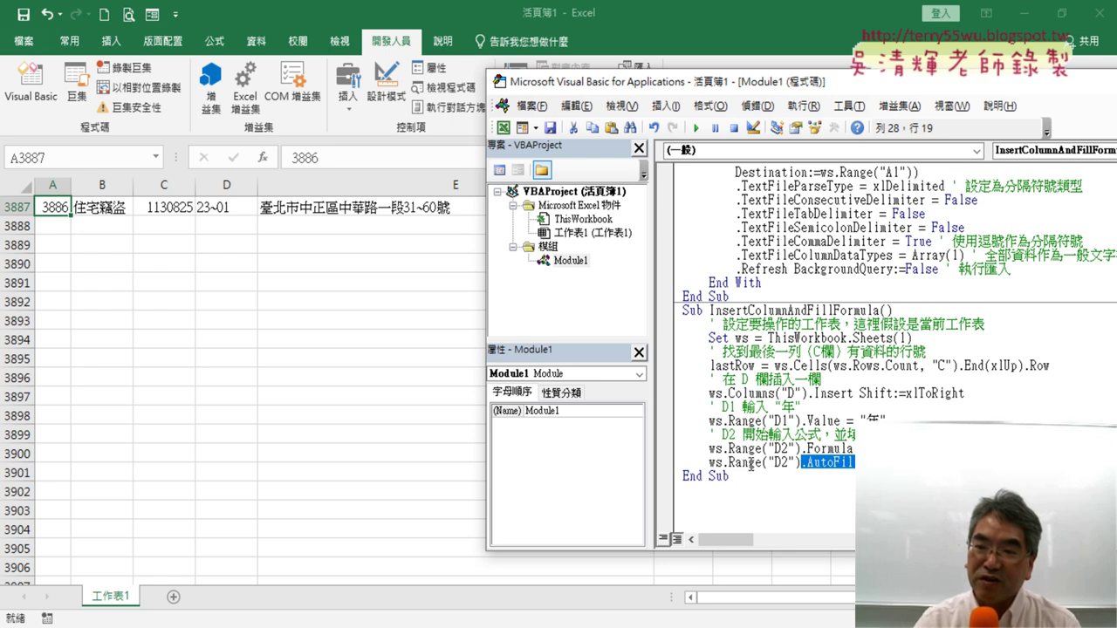
Jump to the table's top and run InsertColumnAndFillFormula to add the 年 column.
click(161, 209)
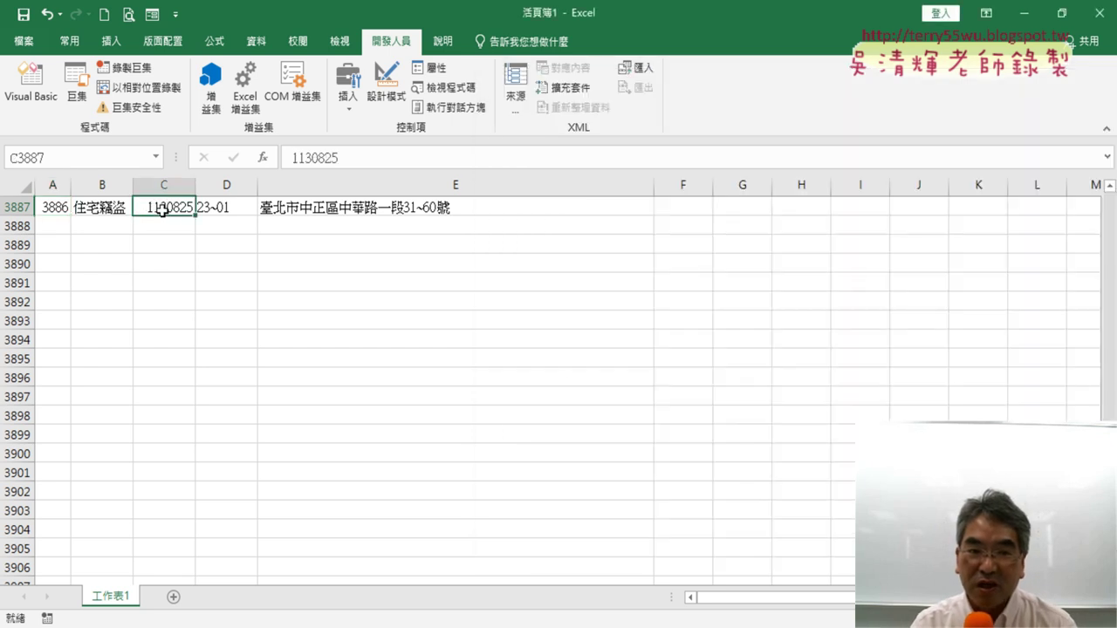
key(ctrl+Up)
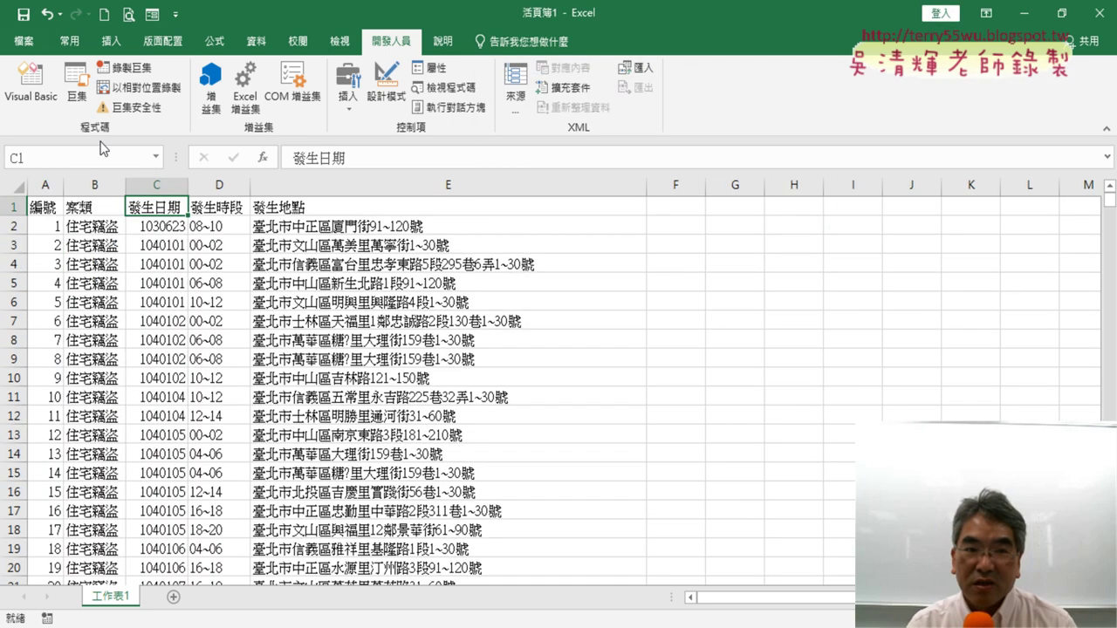
click(30, 83)
click(833, 377)
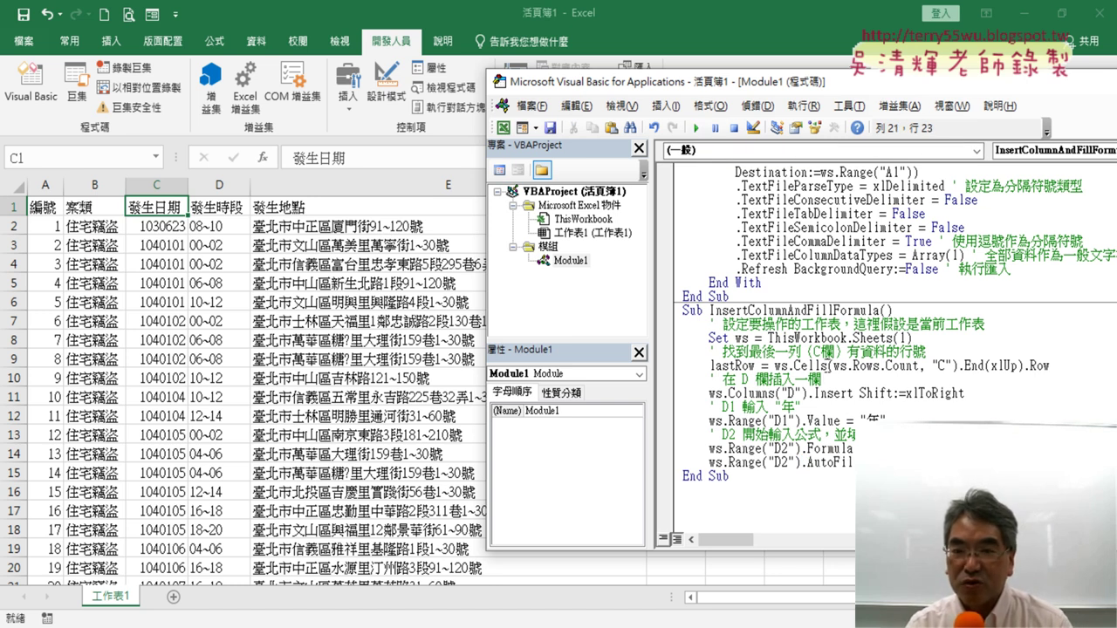
click(696, 128)
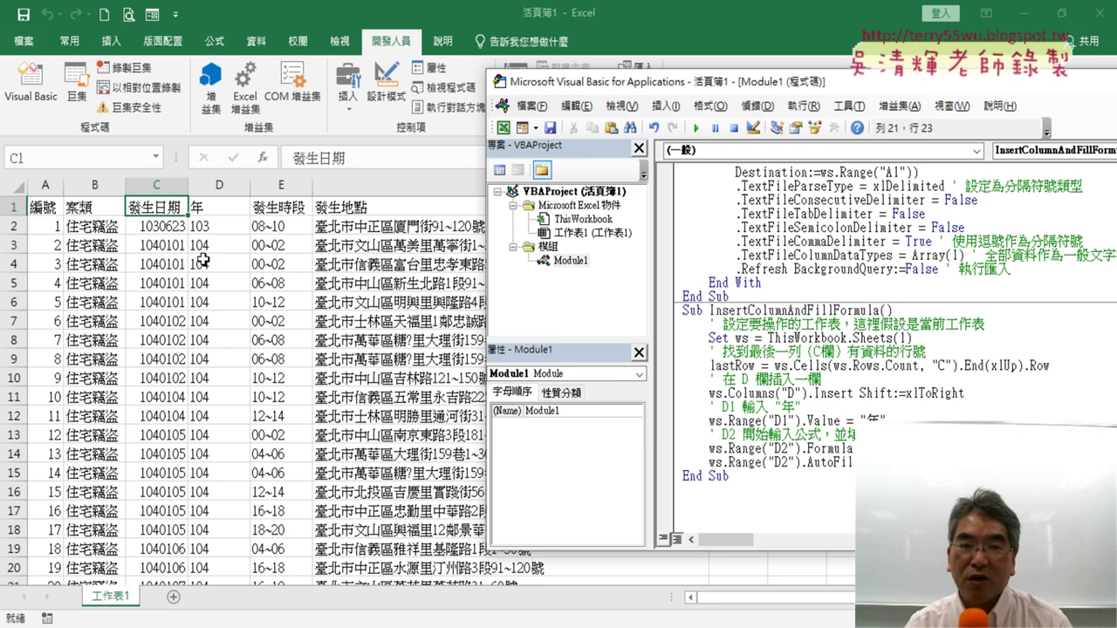
Delete the inserted 年 column D and bring the macro code back.
click(219, 185)
right_click(219, 185)
click(269, 395)
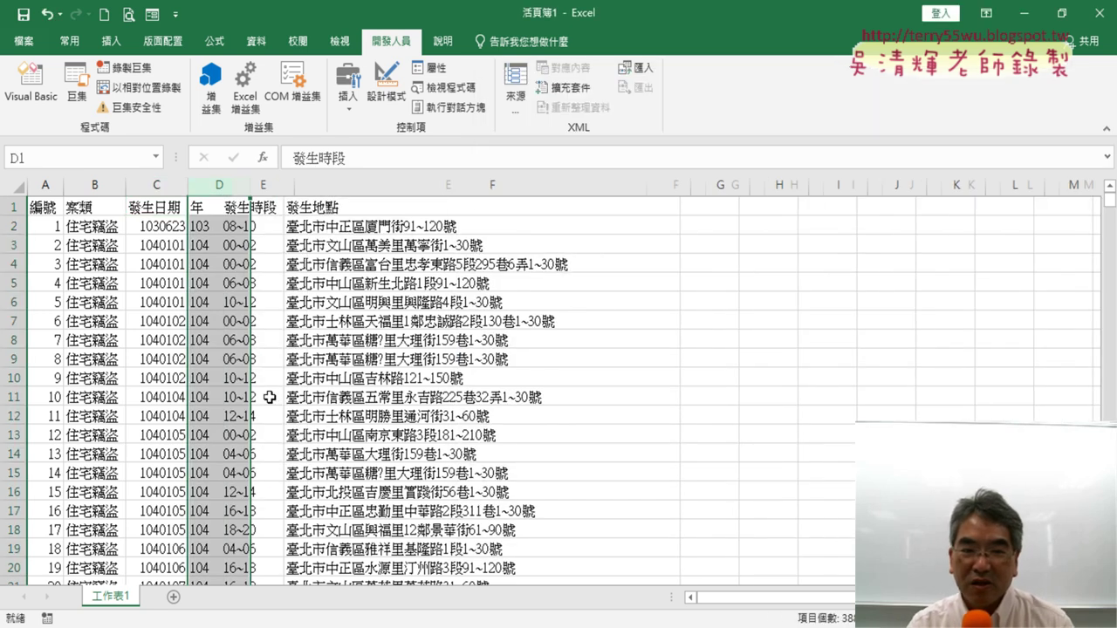
click(30, 83)
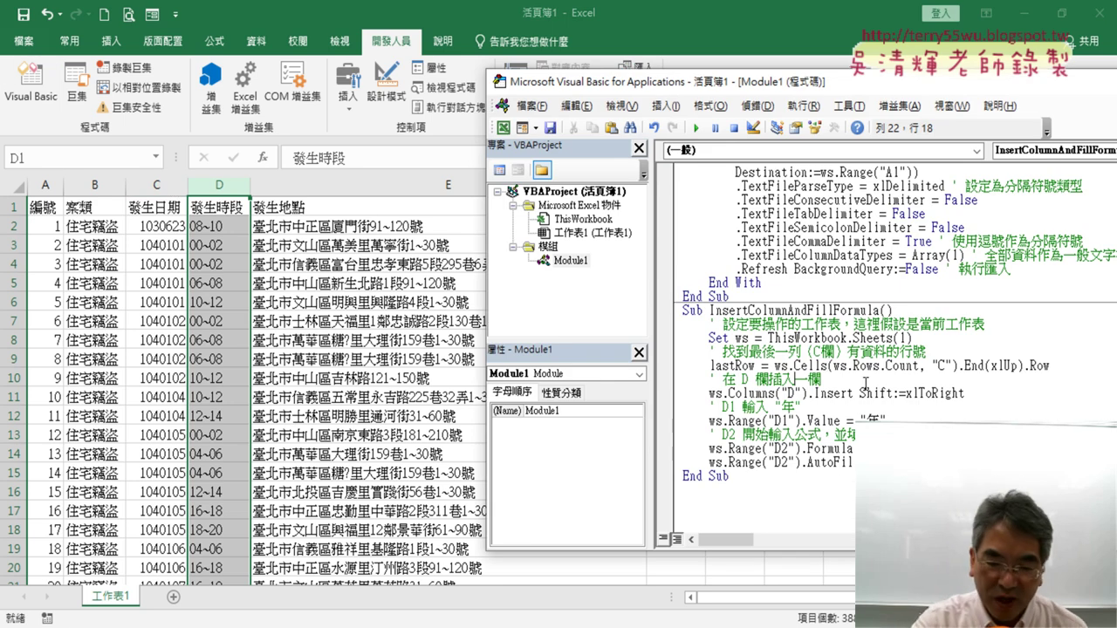
Step through the macro with F8: insert column D, write 年 in D1, fill year formulas down.
key(F8)
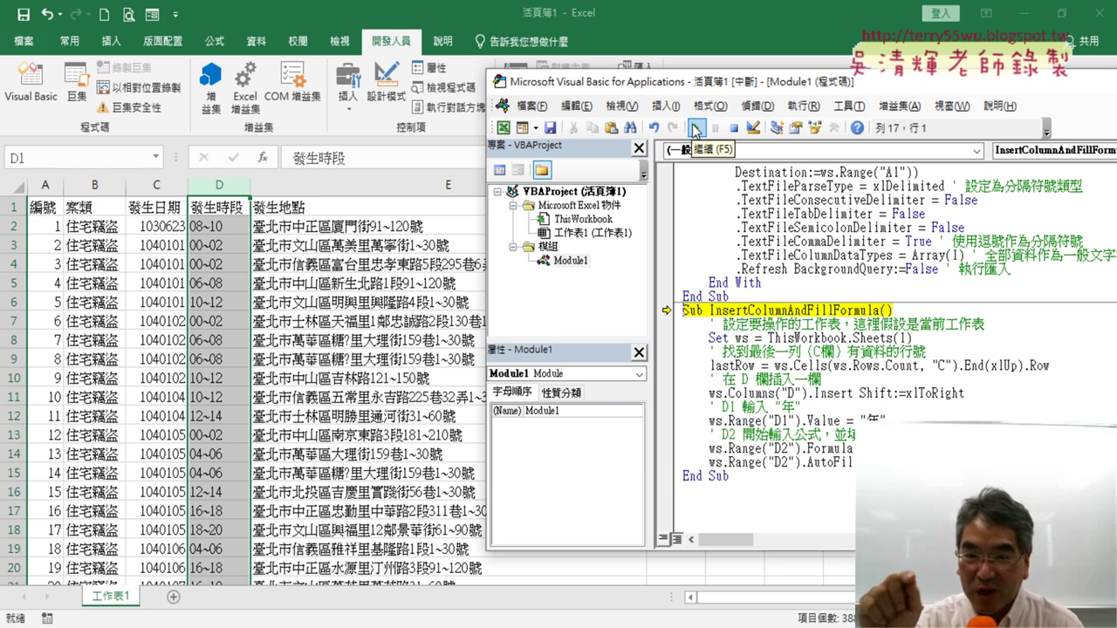
key(F8)
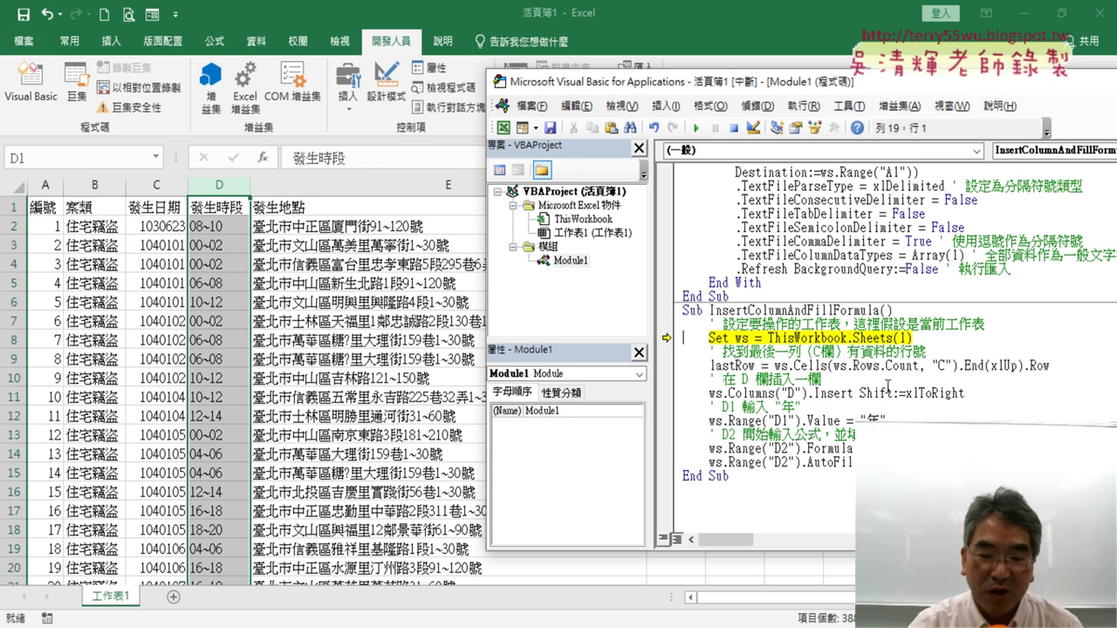
key(F8)
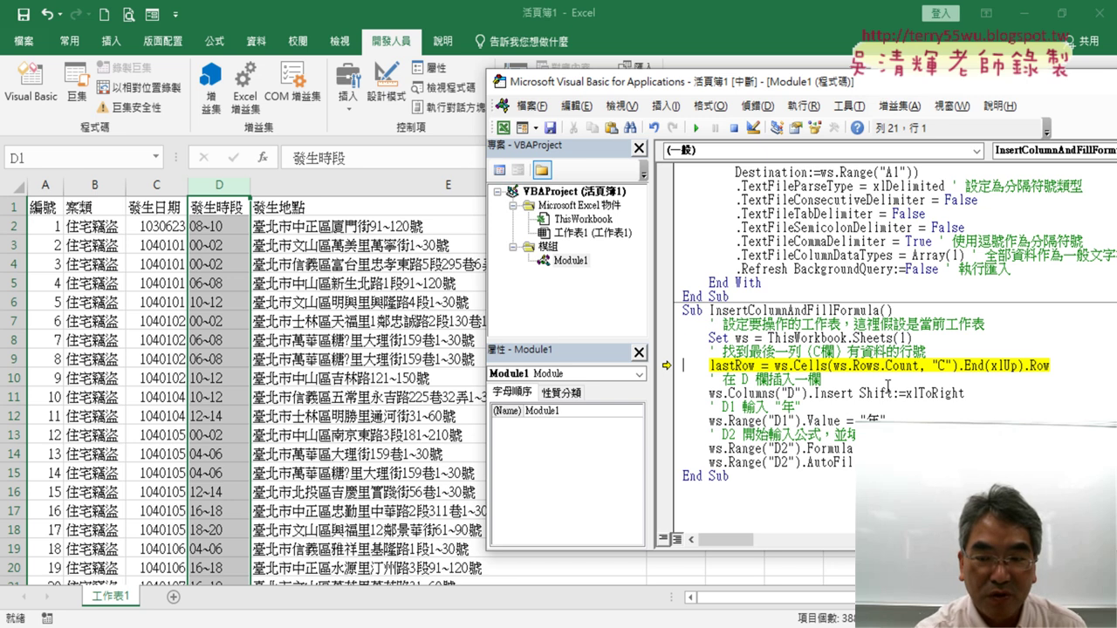
key(F8)
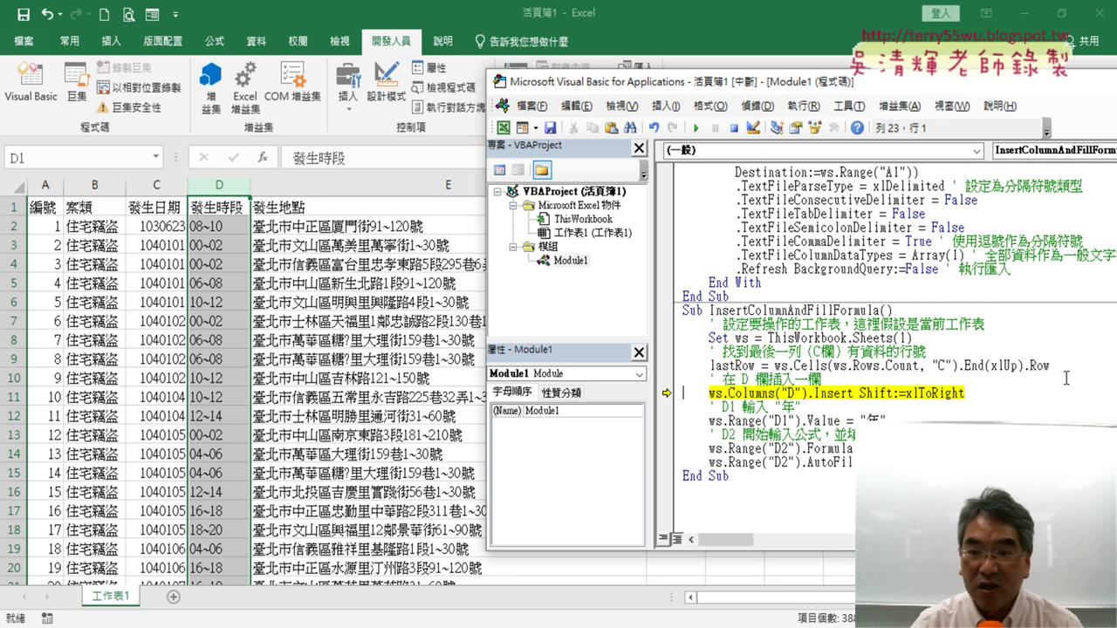
key(F8)
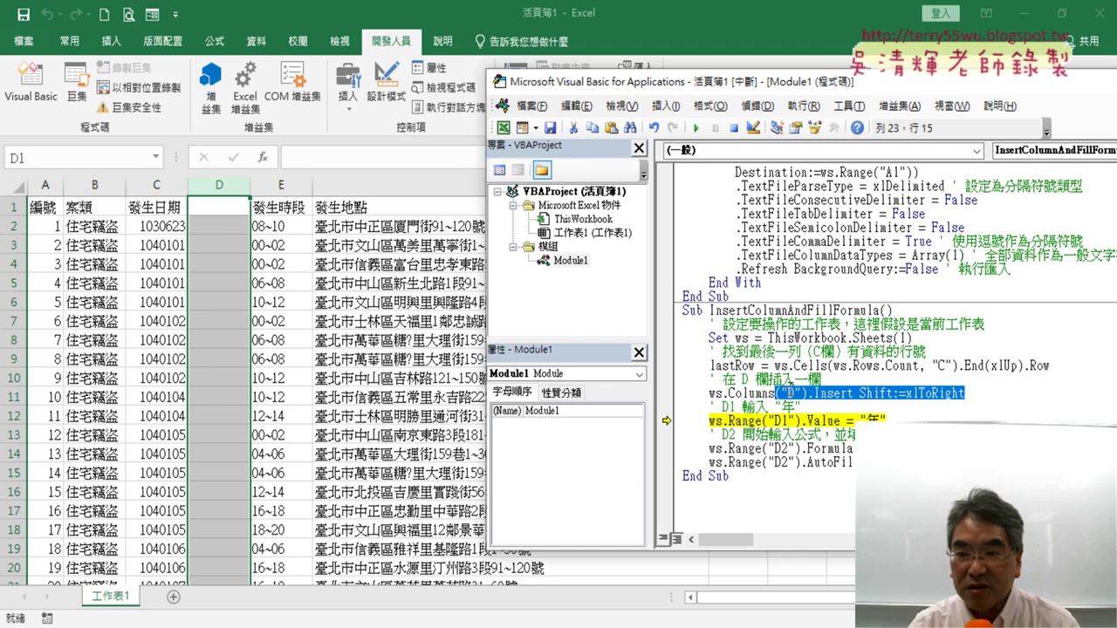
drag(965, 394, 684, 394)
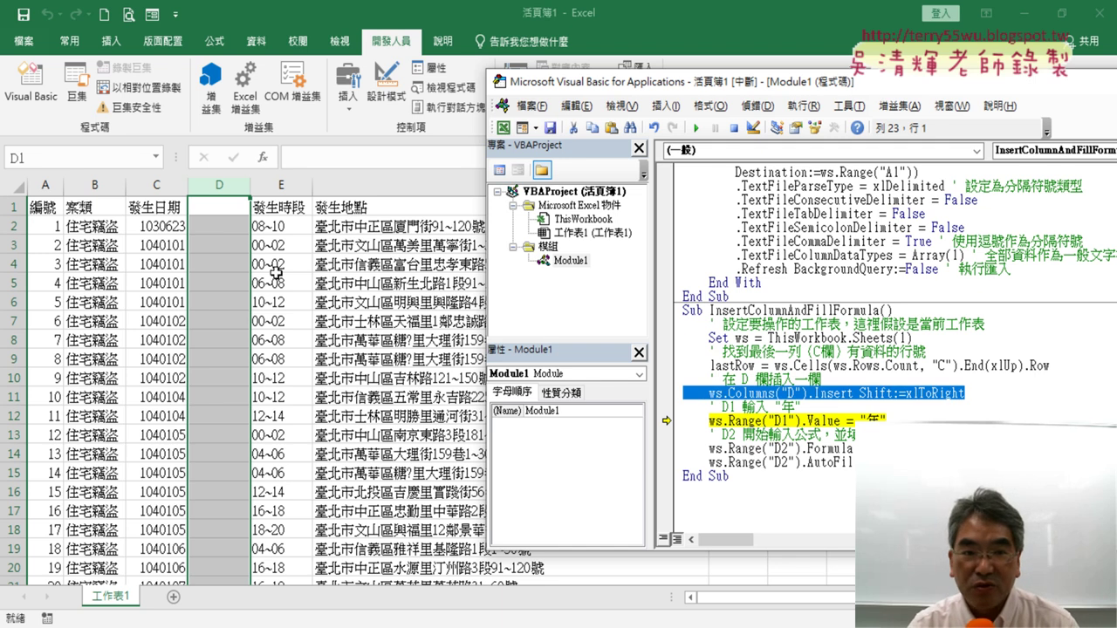
key(F8)
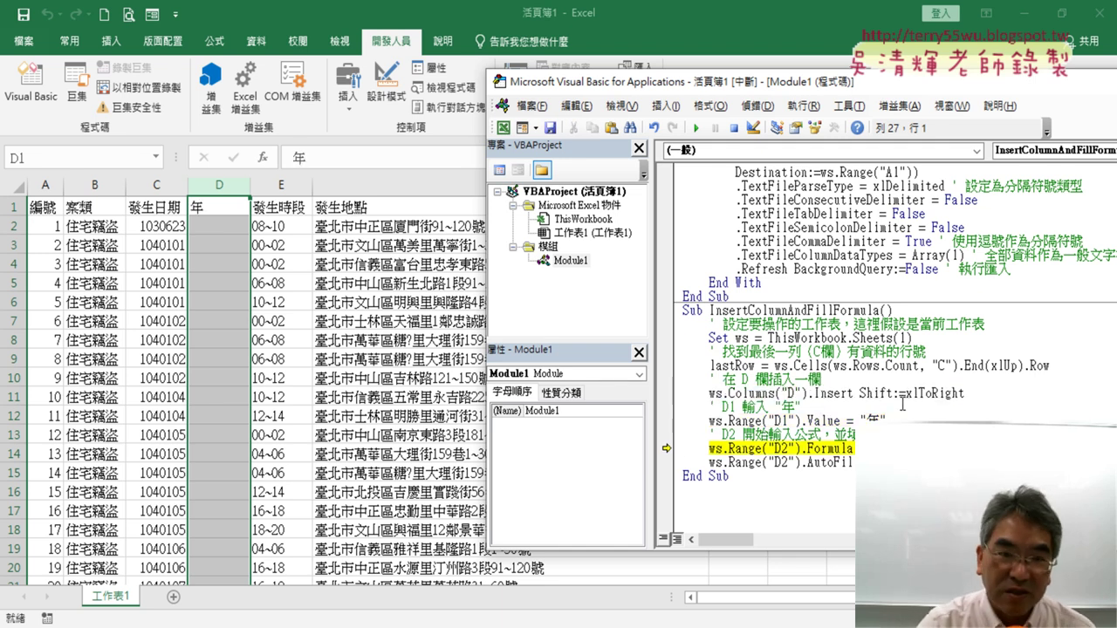
drag(887, 420, 855, 421)
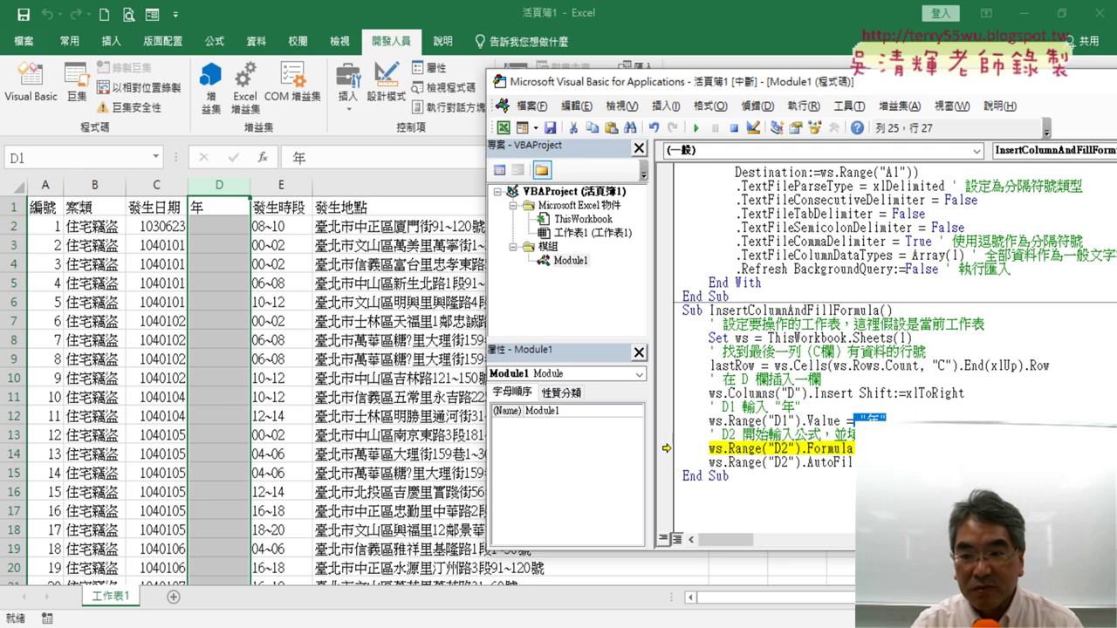
key(F8)
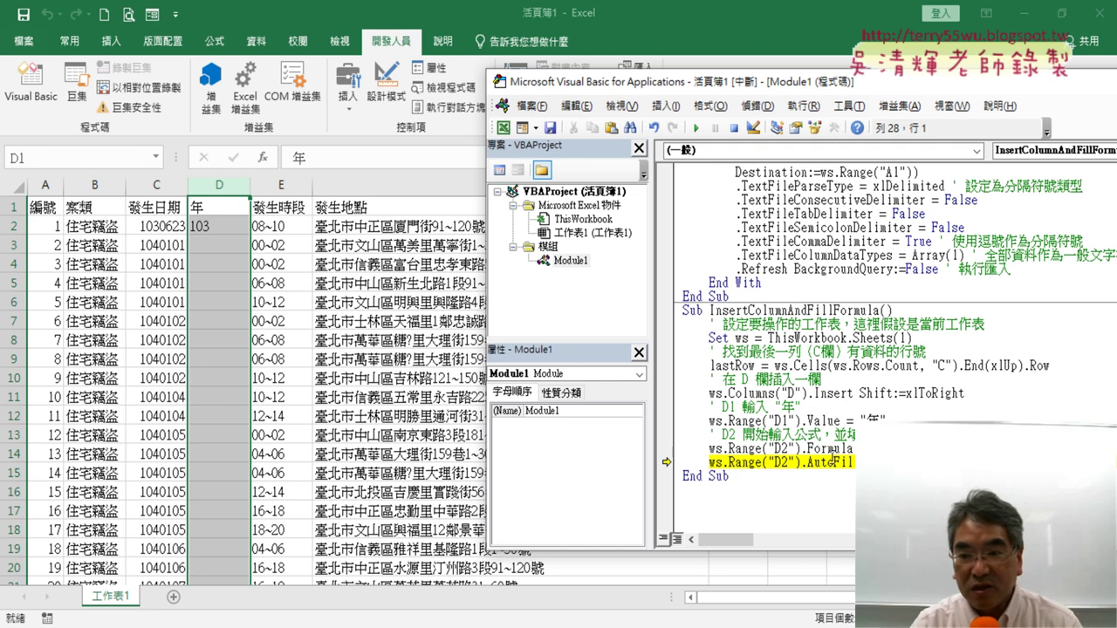
key(F8)
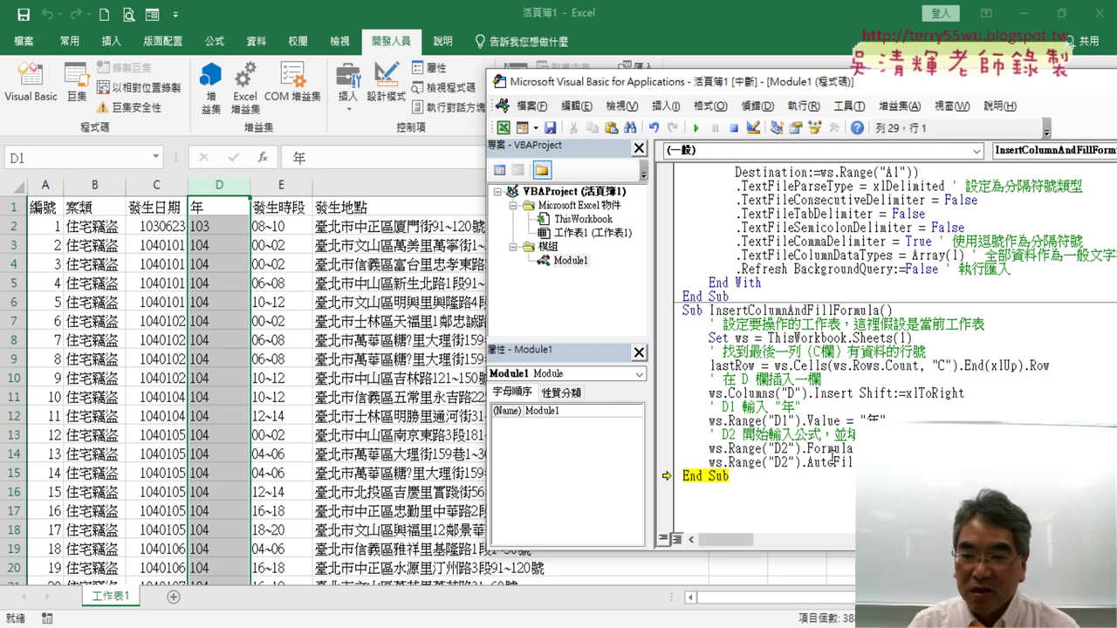
Select columns G and H in the worksheet, then switch to ChatGPT in Chrome.
click(219, 185)
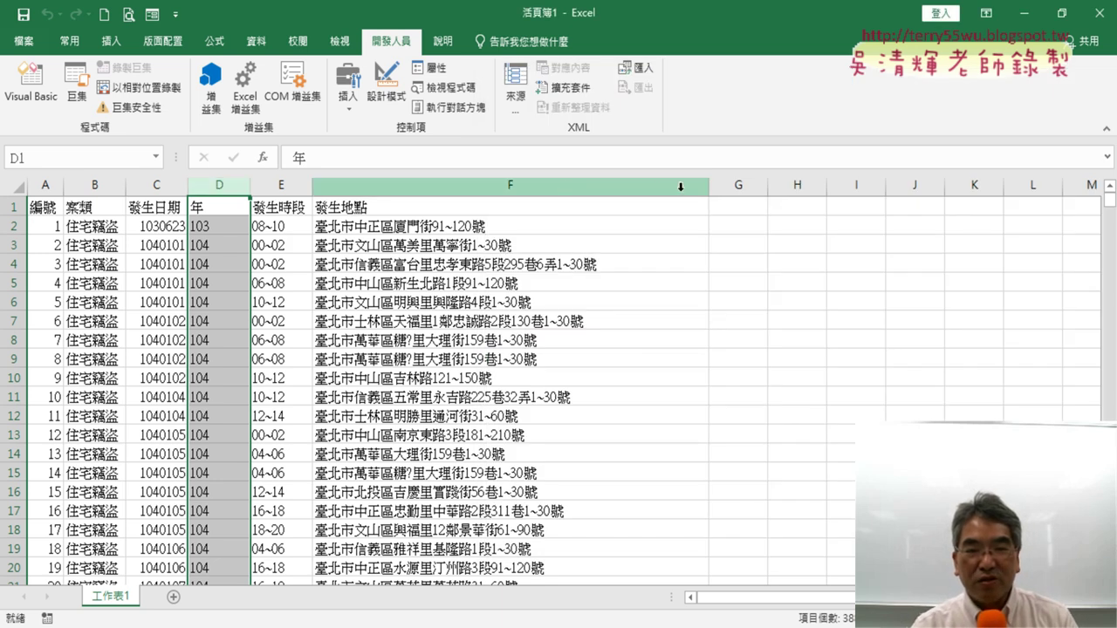
click(745, 185)
drag(744, 190, 797, 197)
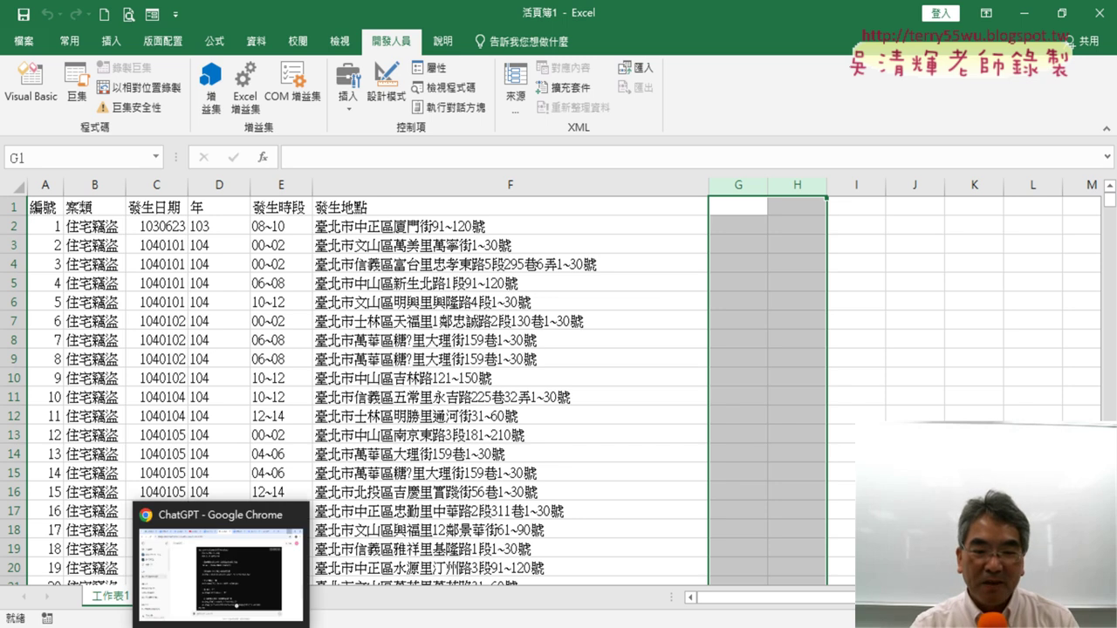
click(227, 583)
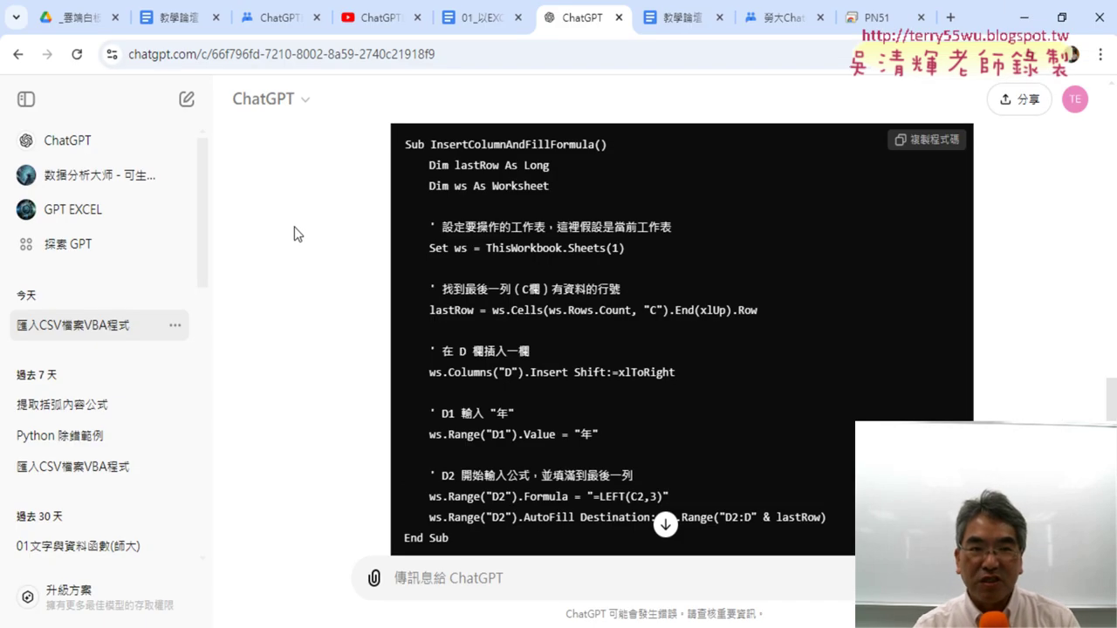
Open the Google Docs notes and highlight the prompt's D1 and D2 requirements.
click(478, 21)
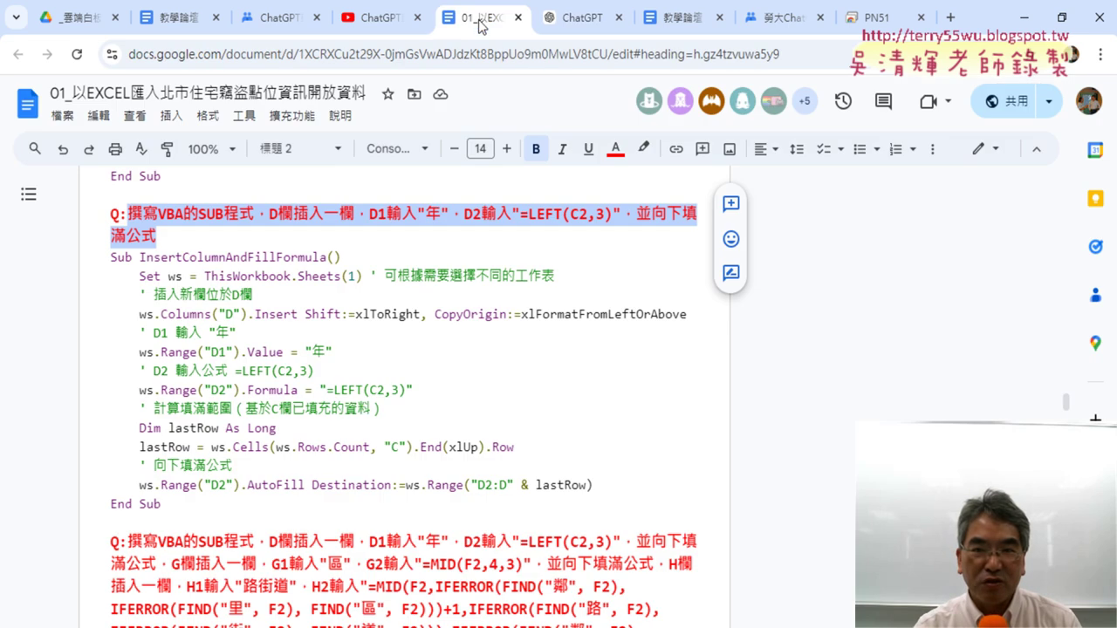
scroll(432, 334, down, 1)
scroll(419, 329, down, 1)
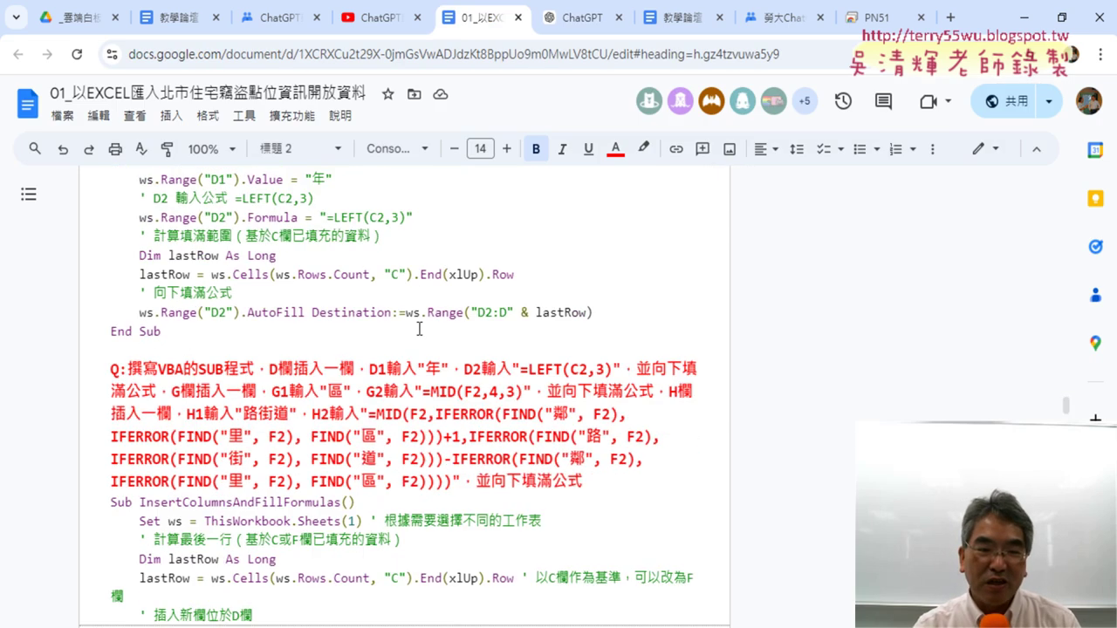
drag(128, 368, 594, 491)
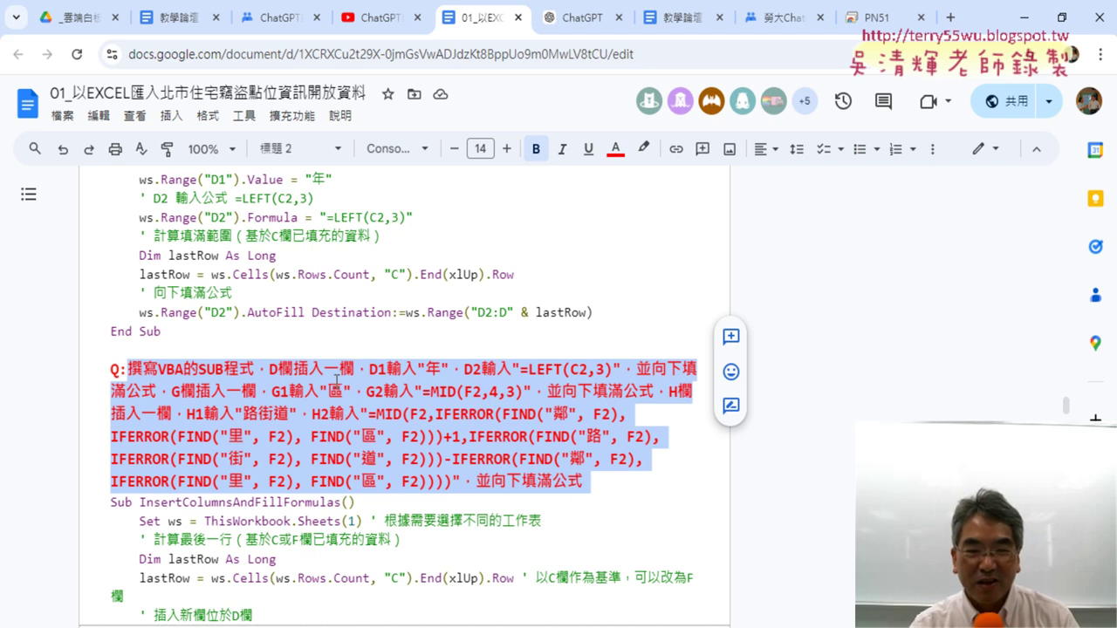
scroll(337, 381, up, 3)
drag(370, 301, 703, 303)
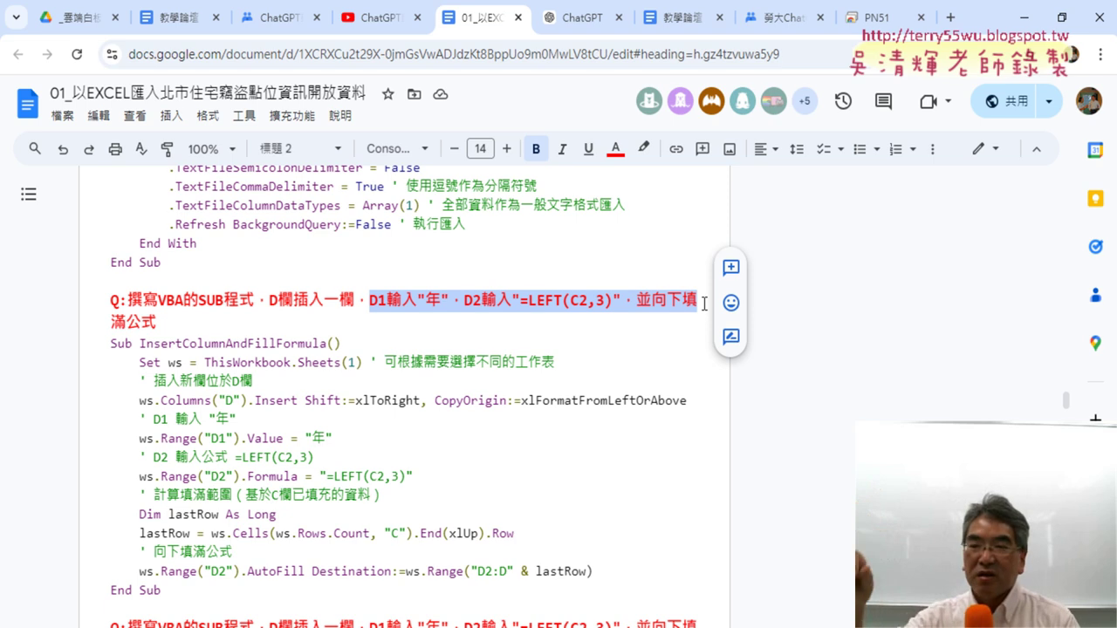
Highlight the column D part of the next question.
scroll(636, 337, down, 3)
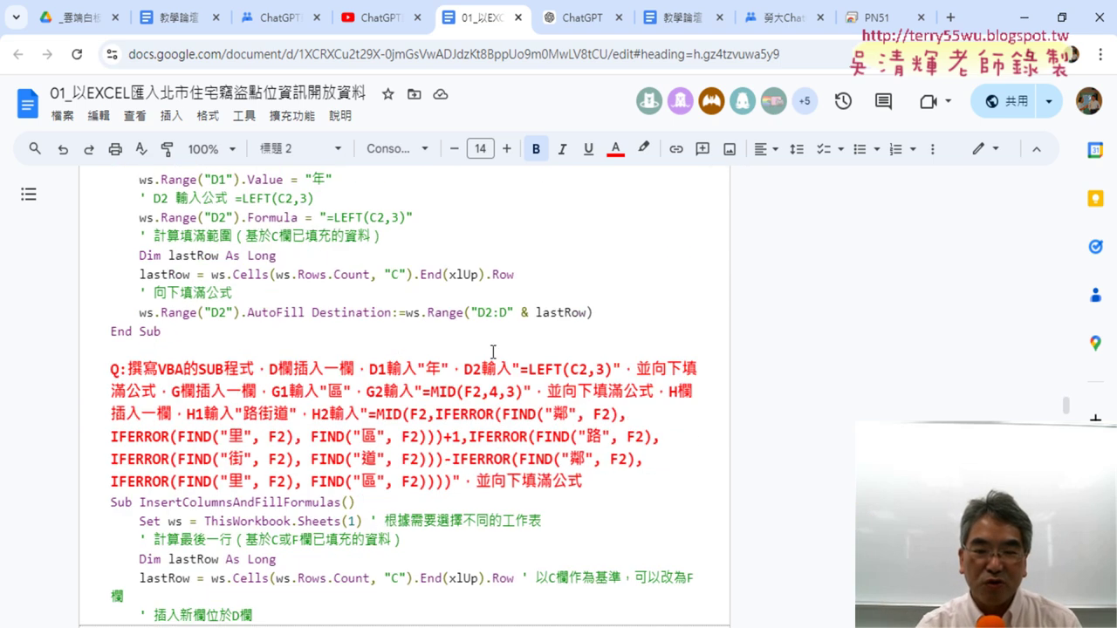
click(139, 370)
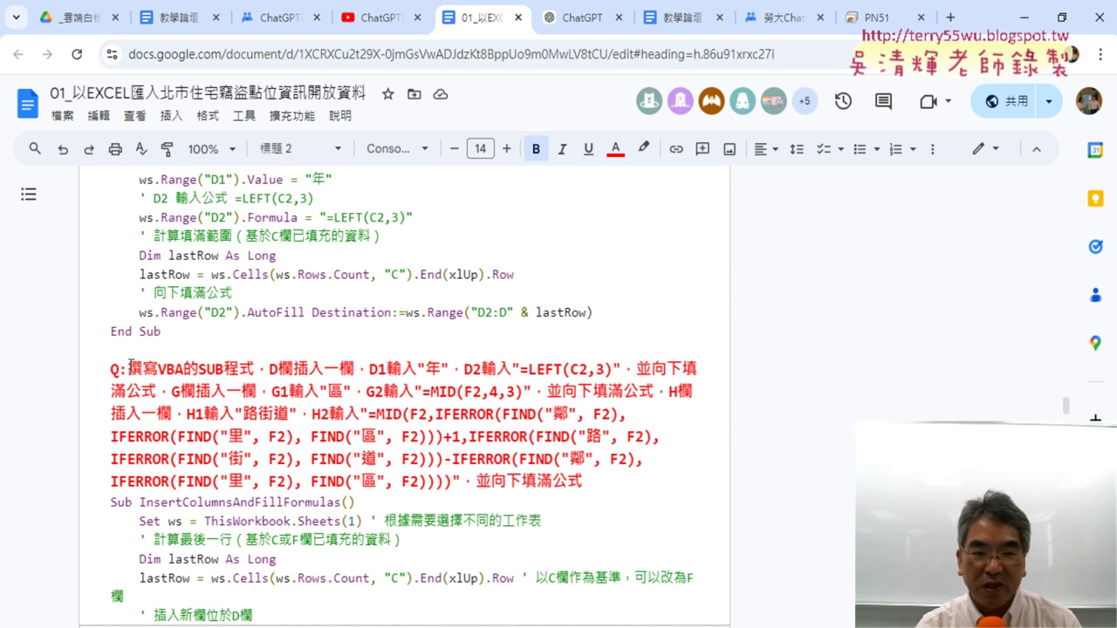
mouse_move(130, 367)
mouse_down()
mouse_move(153, 415)
mouse_move(155, 391)
mouse_up()
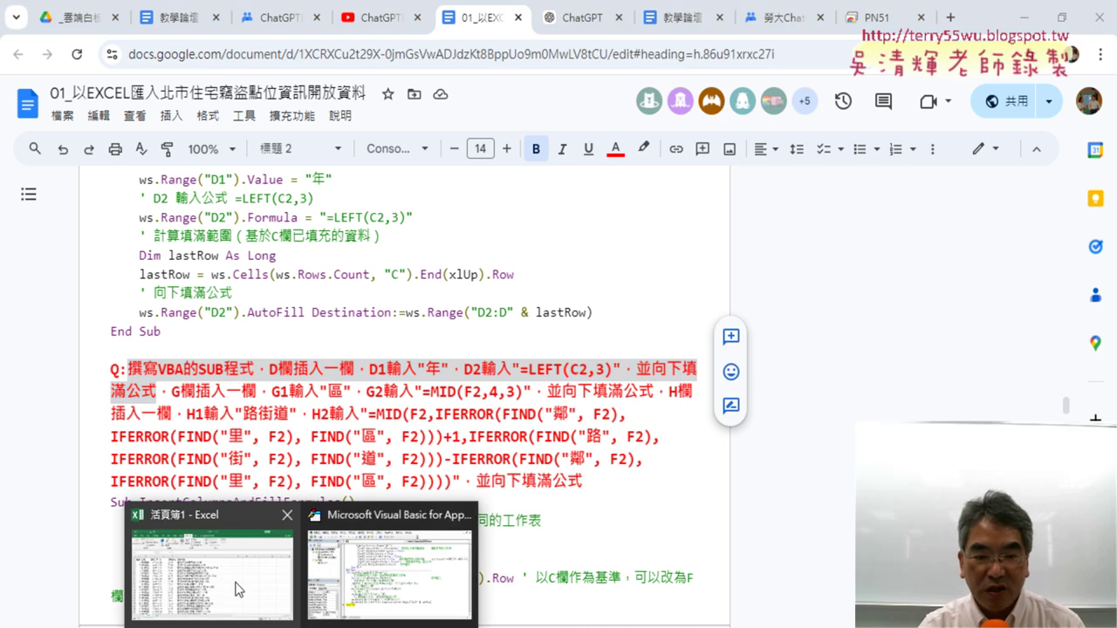
click(240, 590)
click(739, 183)
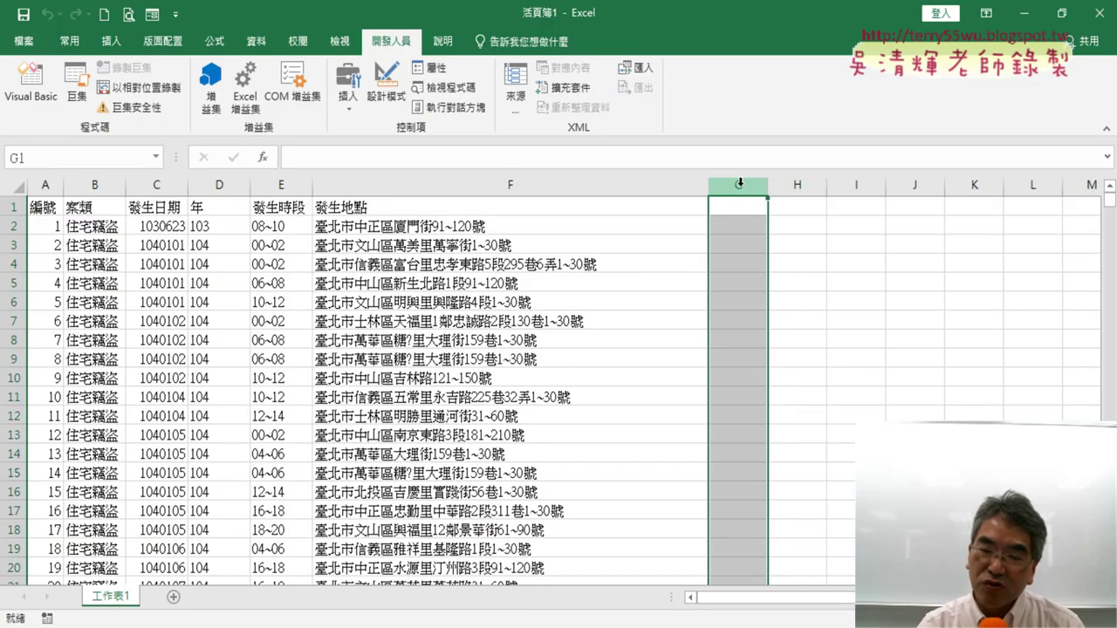
right_click(738, 184)
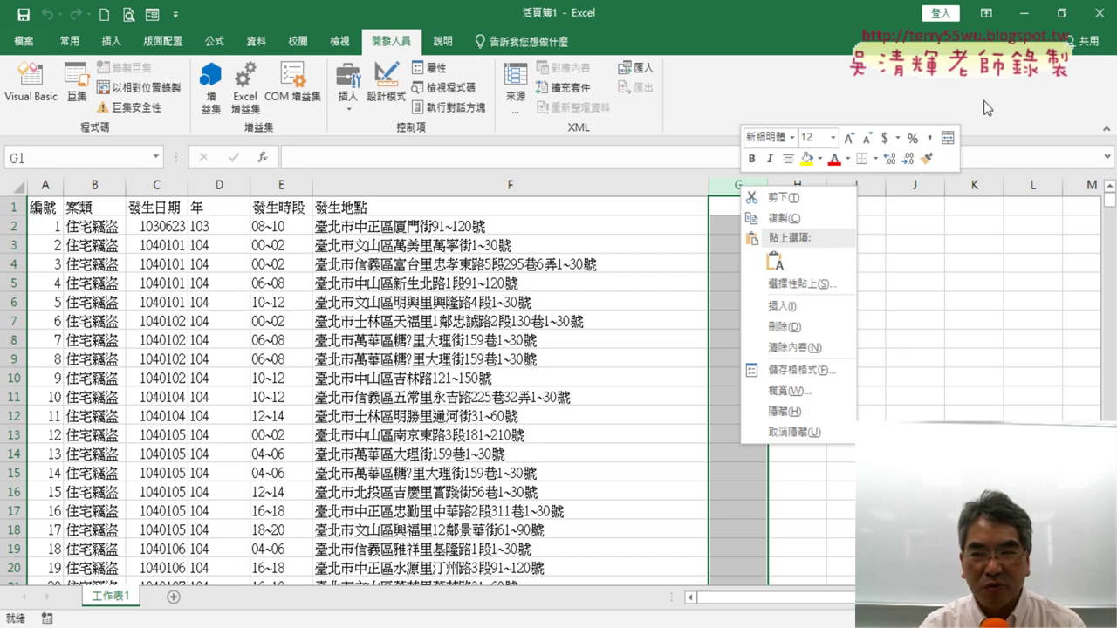
key(alt+Tab)
click(295, 375)
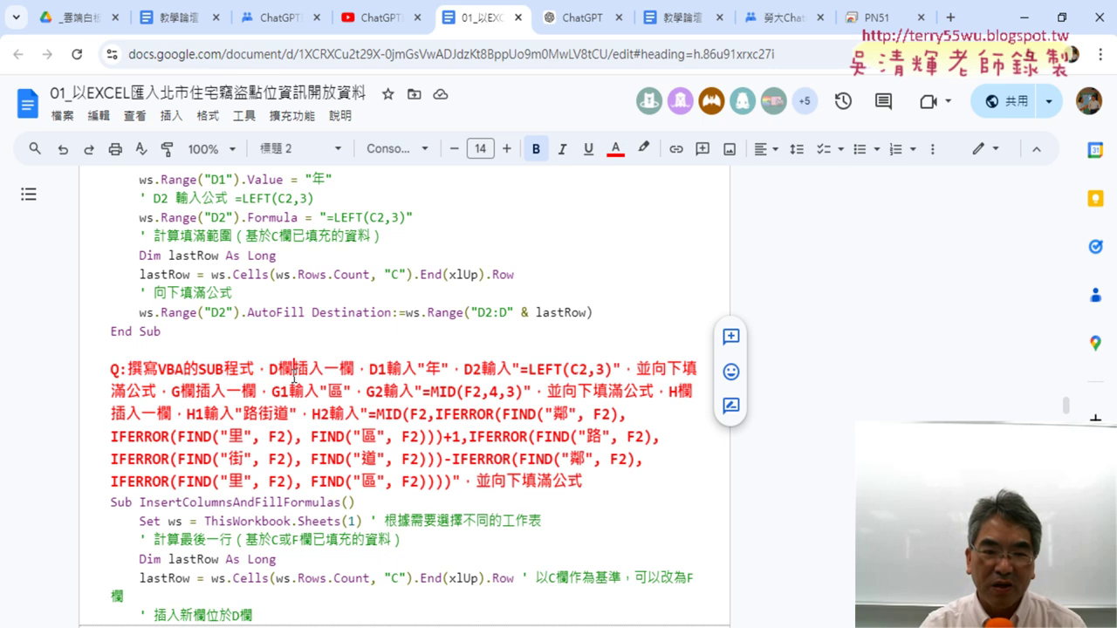
drag(255, 370, 170, 391)
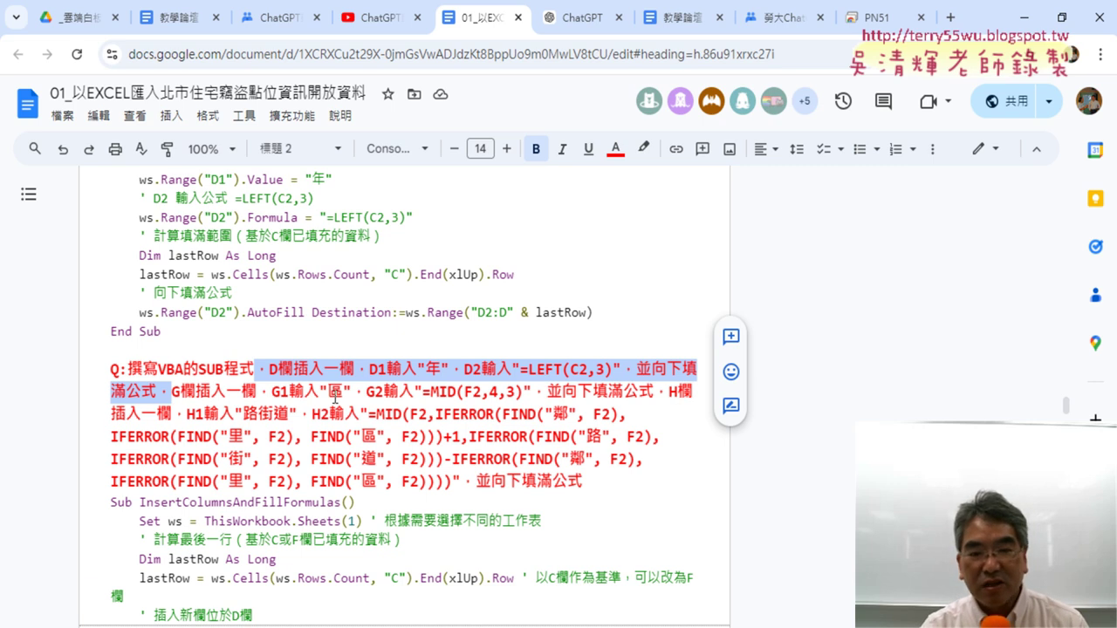
drag(424, 392, 525, 392)
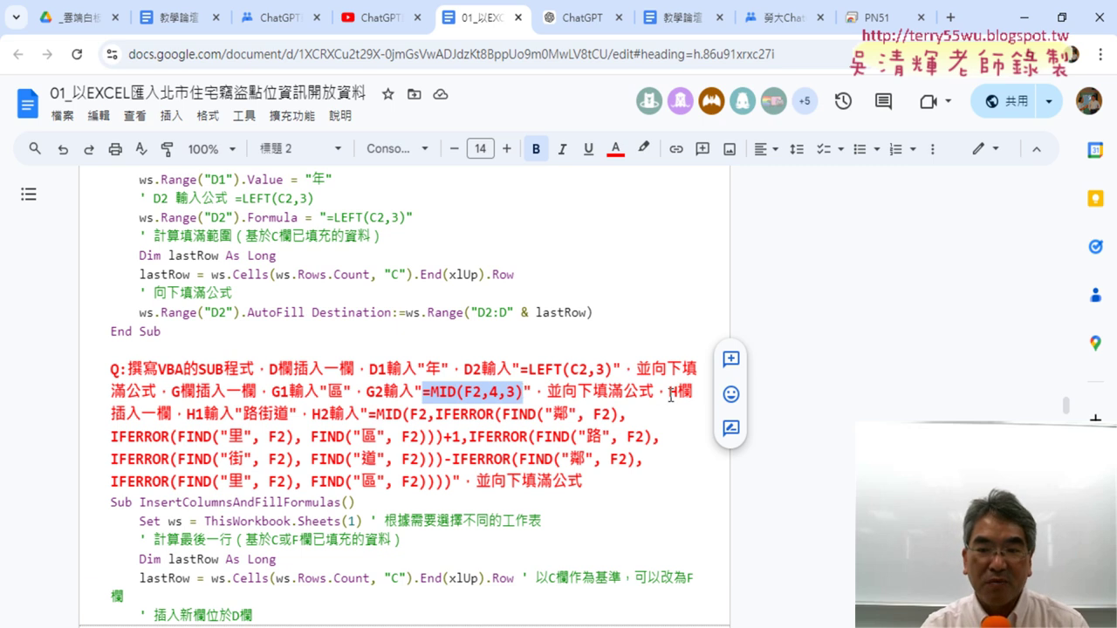
mouse_move(669, 392)
mouse_down()
mouse_move(596, 414)
mouse_move(597, 485)
mouse_up()
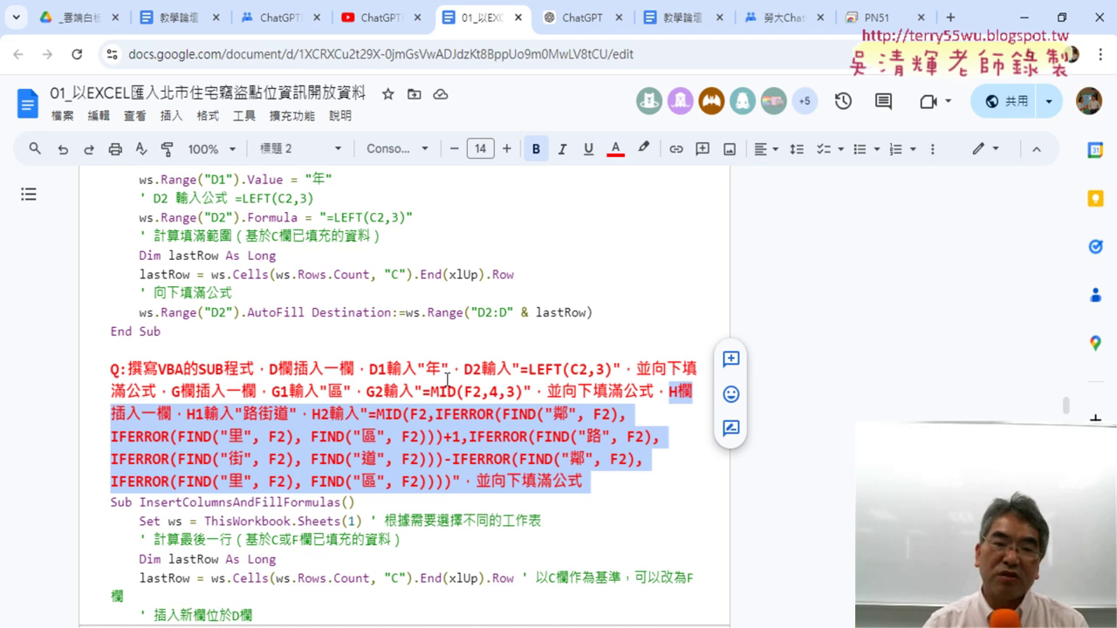
scroll(447, 378, down, 3)
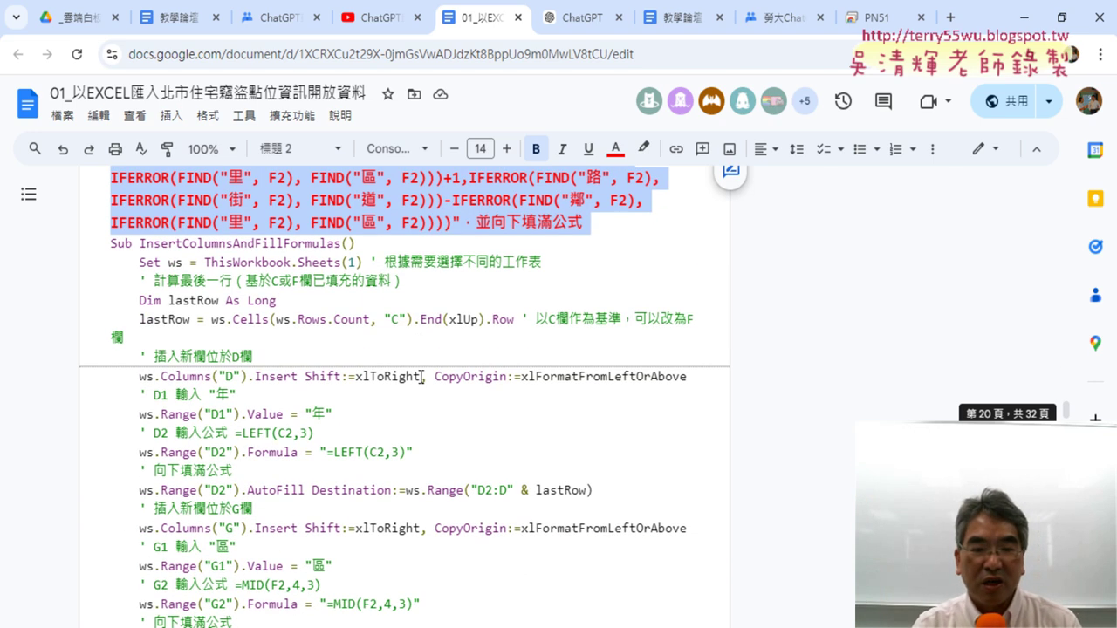
drag(111, 243, 353, 358)
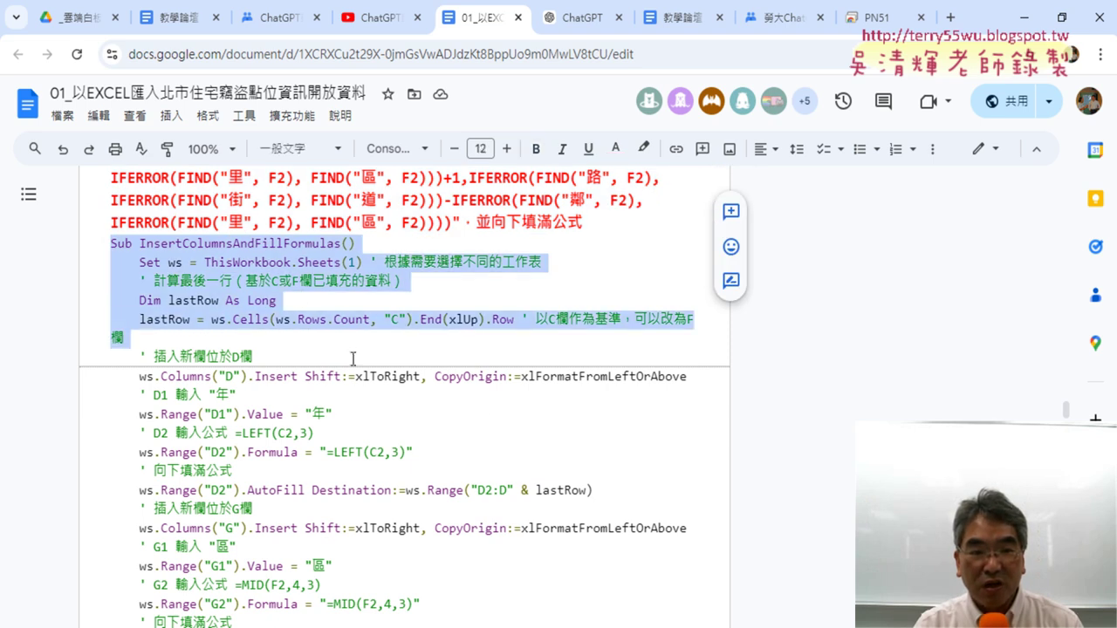
scroll(492, 408, up, 3)
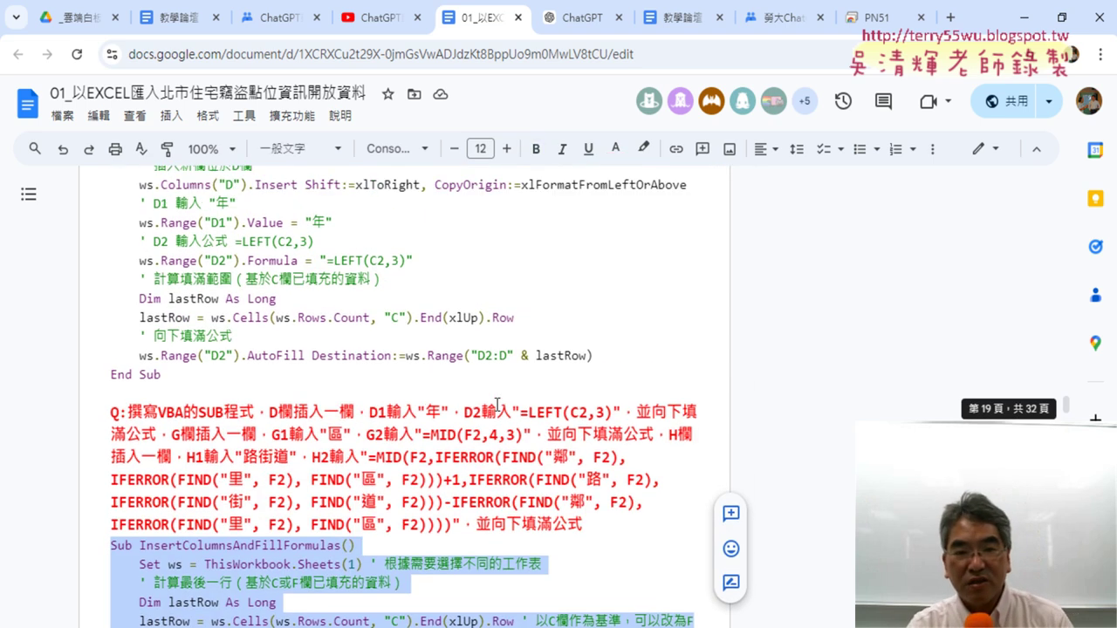